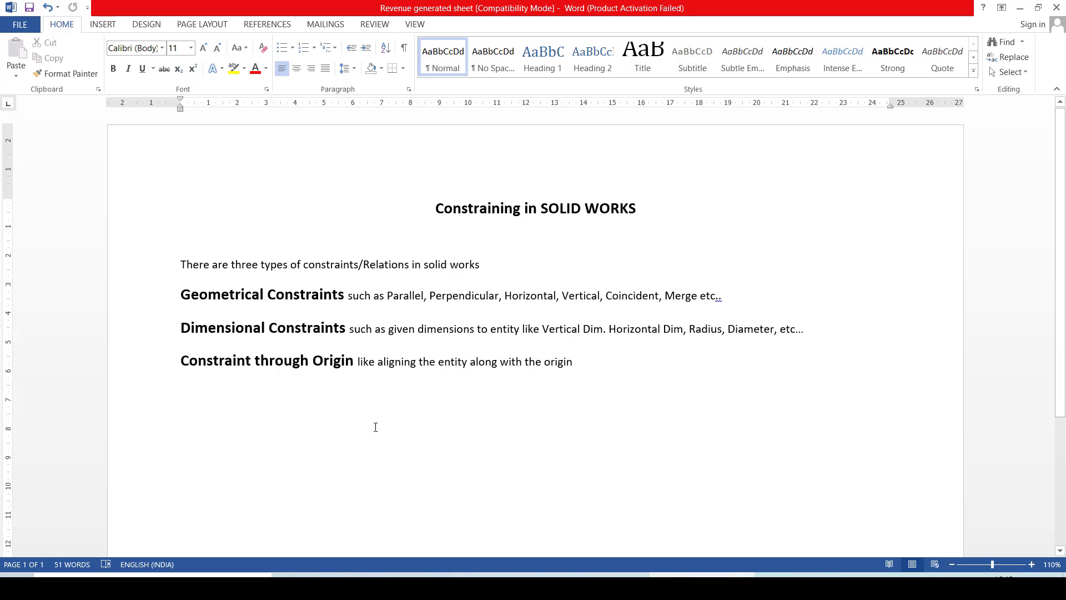
- Switch to SOLIDWORKS and create a new part document
drag(411, 265, 366, 265)
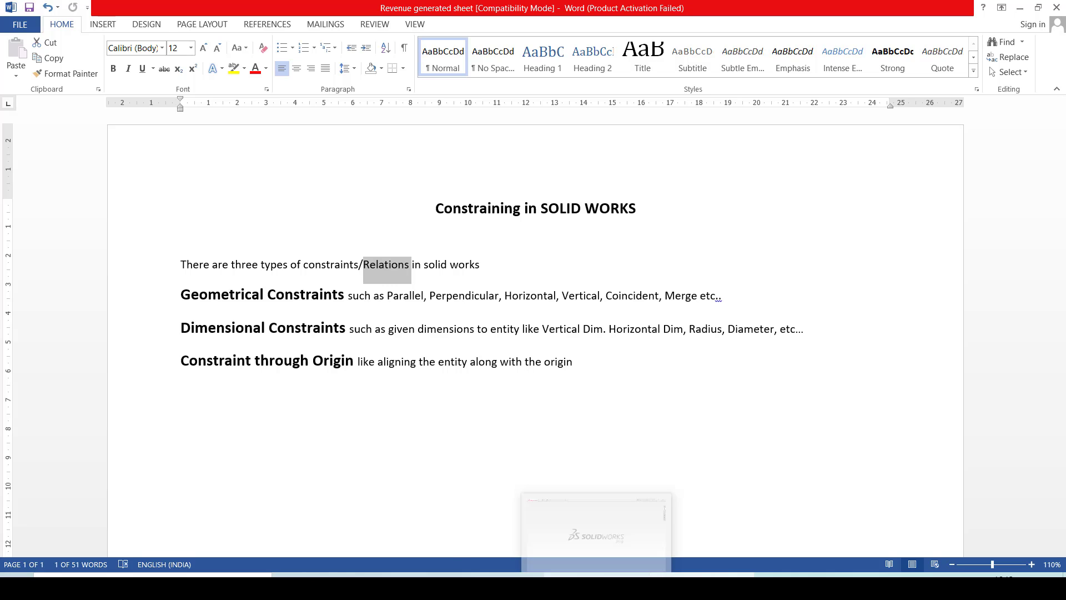
click(596, 587)
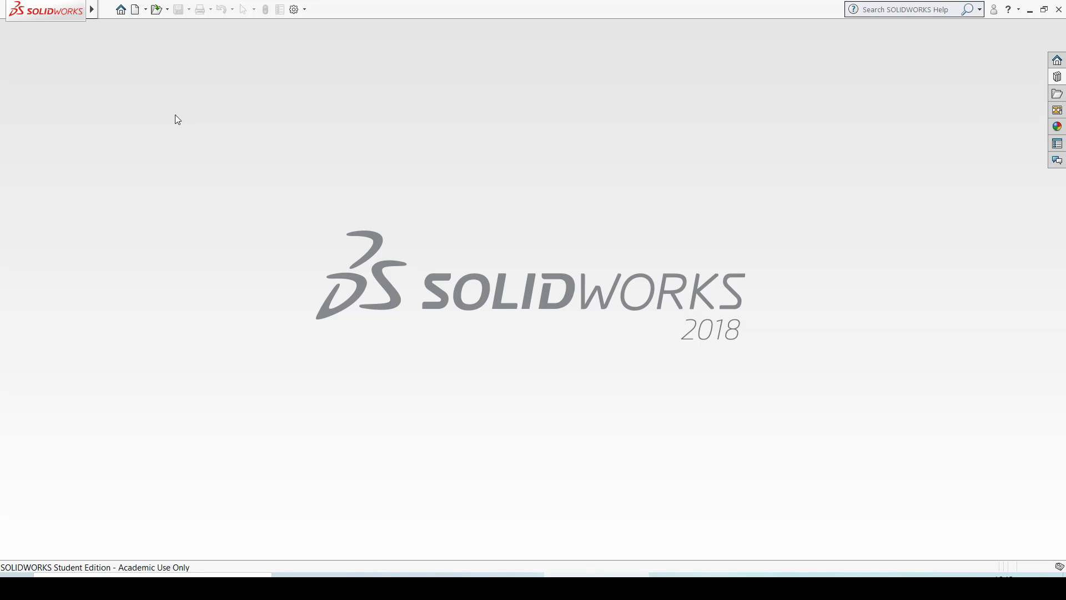
click(136, 9)
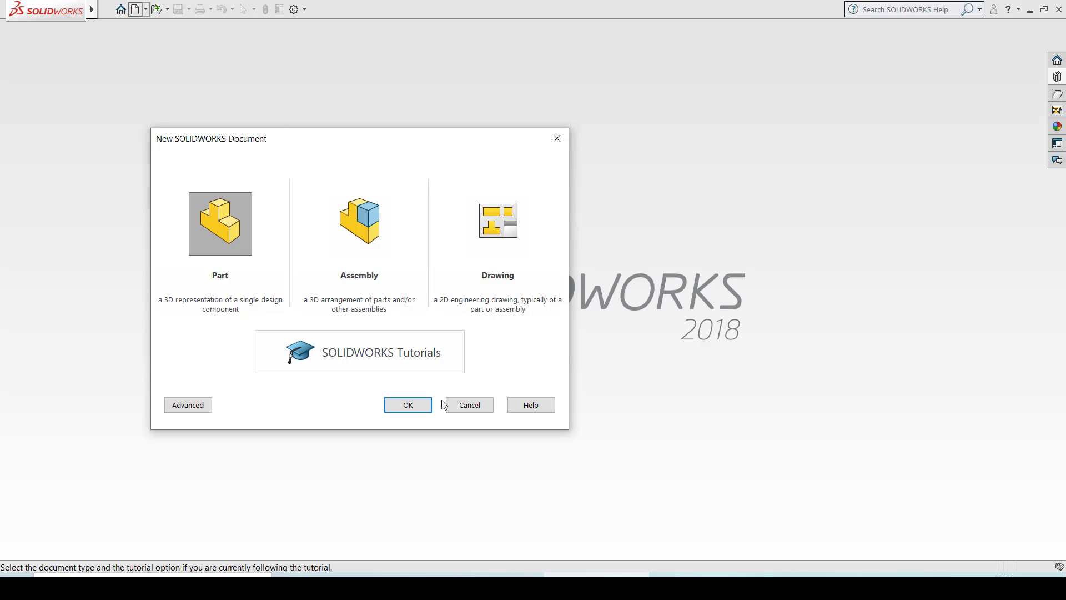
click(408, 405)
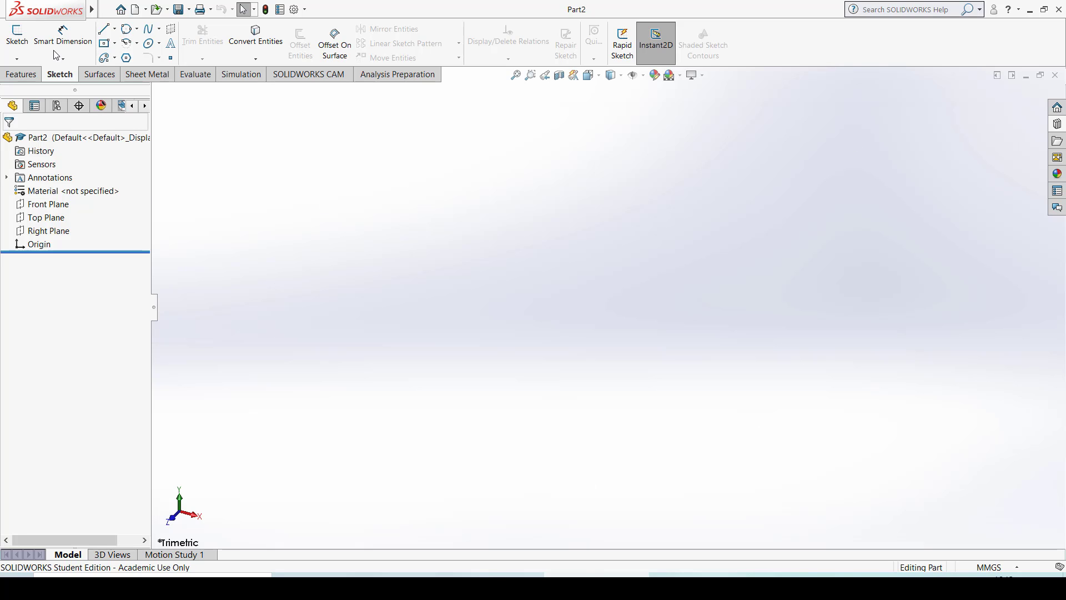
- Open a sketch on the Front Plane and draw two connected slanted lines, about 72 mm and 75 mm long, up and left of the origin
click(48, 204)
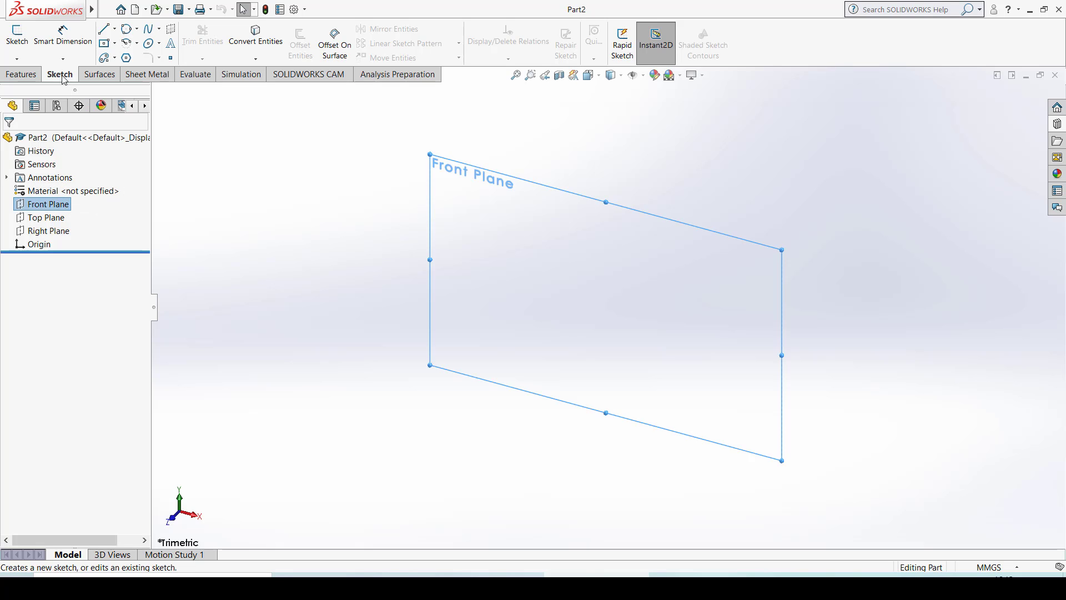
click(14, 40)
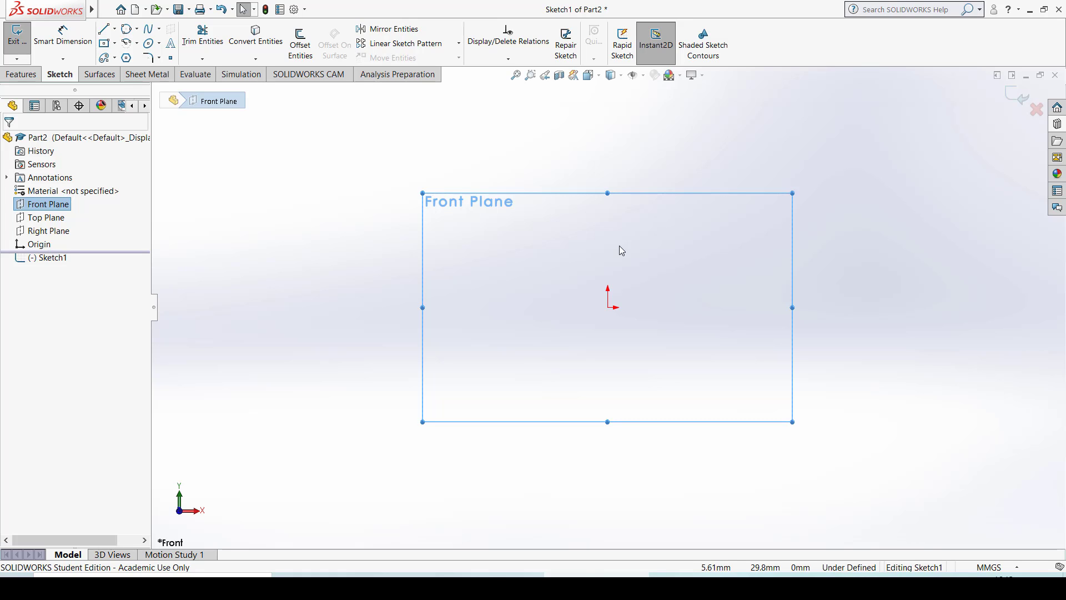
click(105, 29)
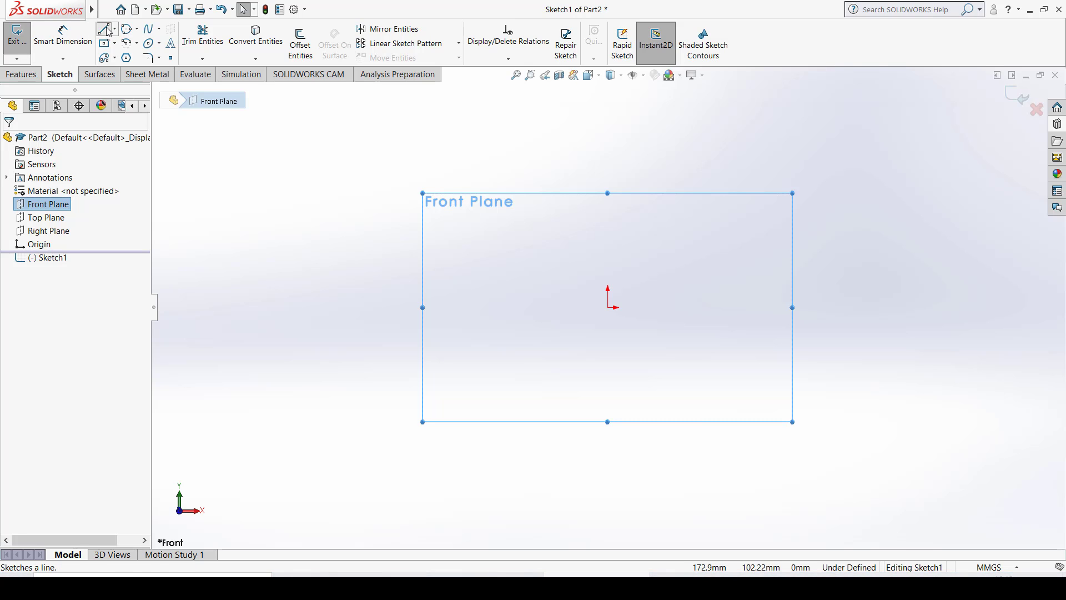
click(296, 286)
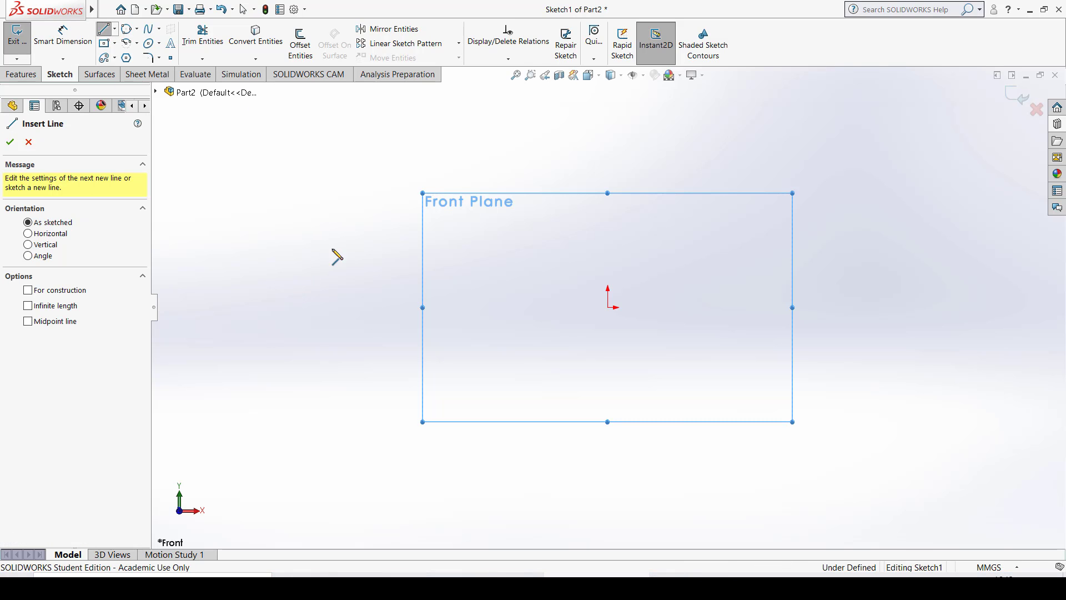
click(402, 182)
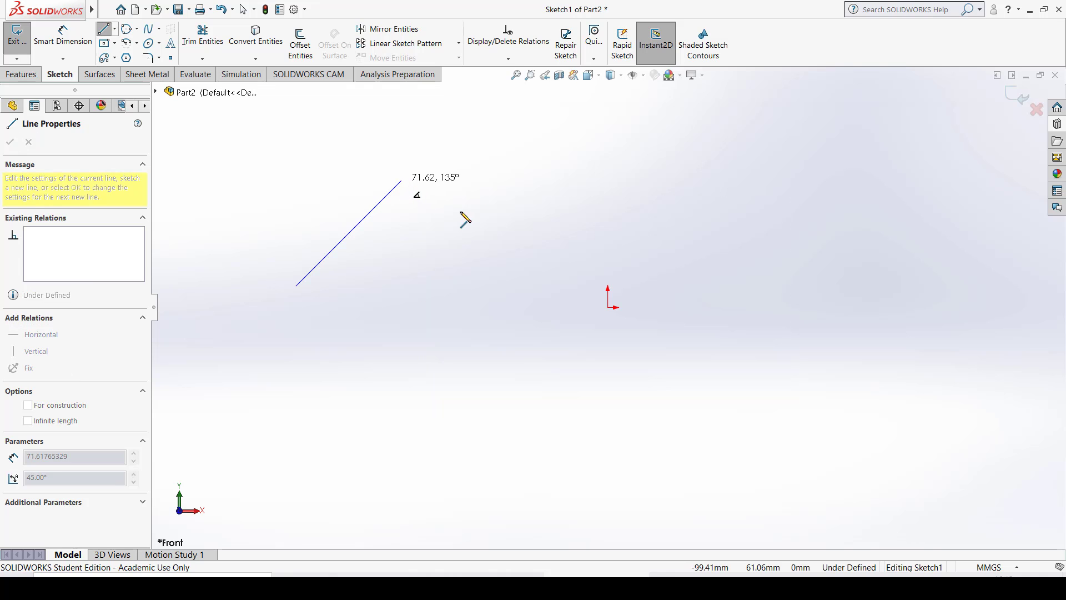
double_click(549, 229)
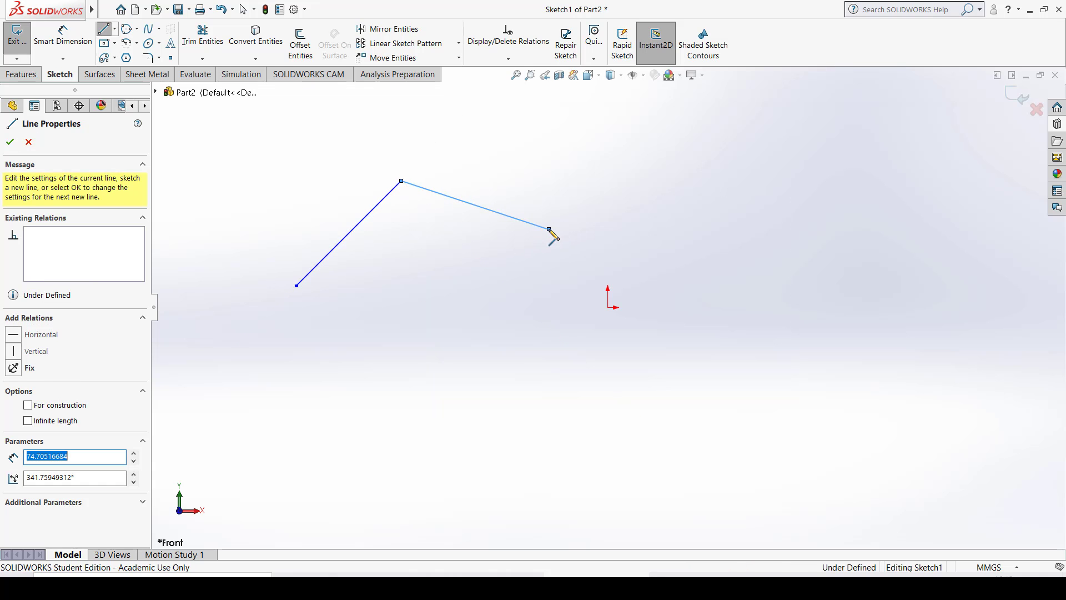
key(Escape)
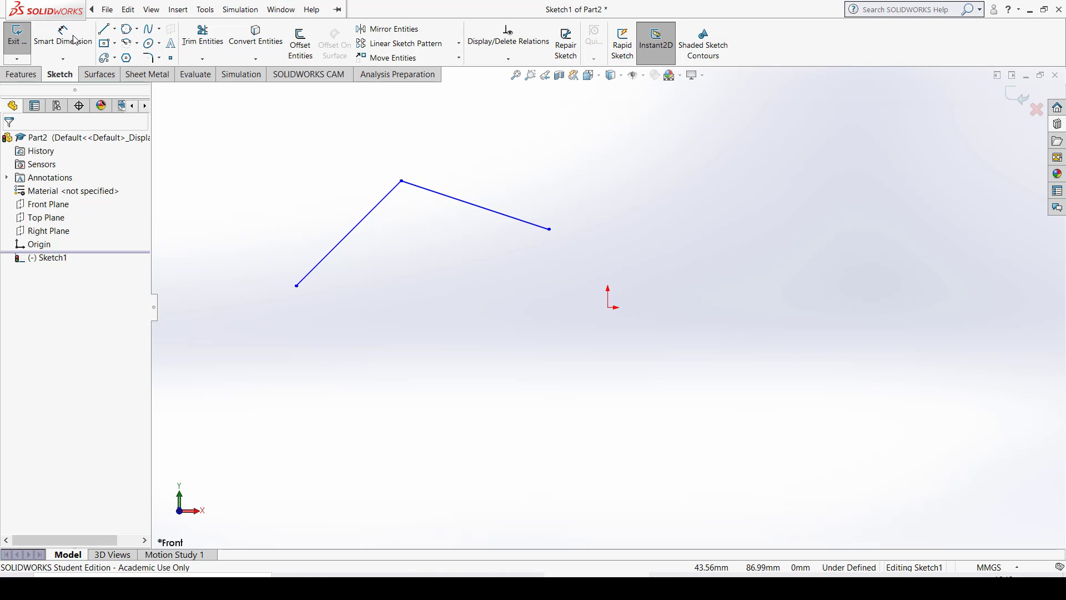
- Draw two more connected slanted lines, about 77 mm and 73 mm long, to the right of the origin, starting below it
click(104, 29)
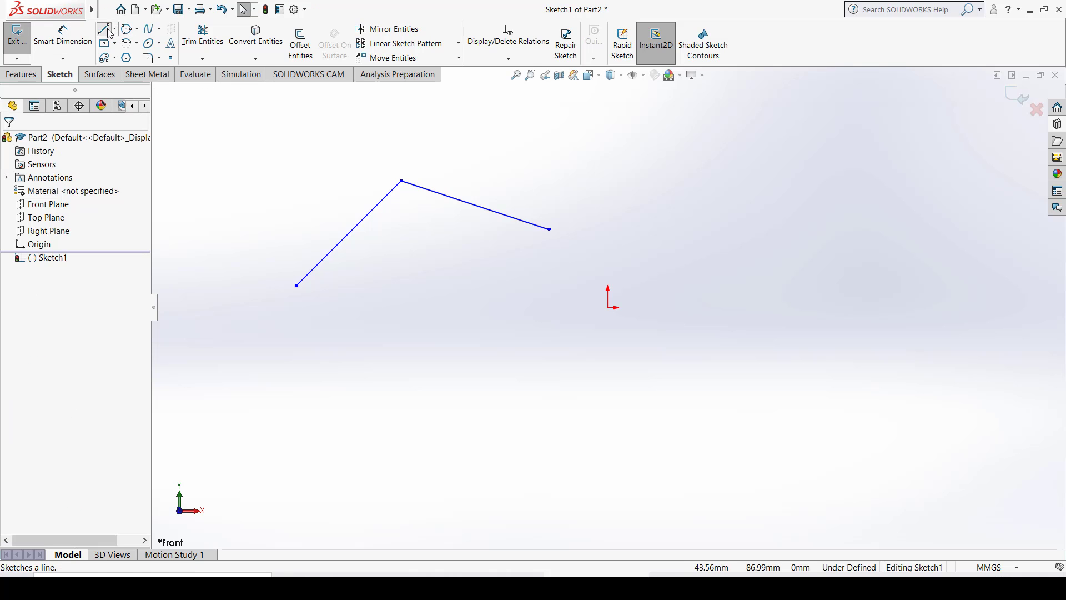
click(722, 458)
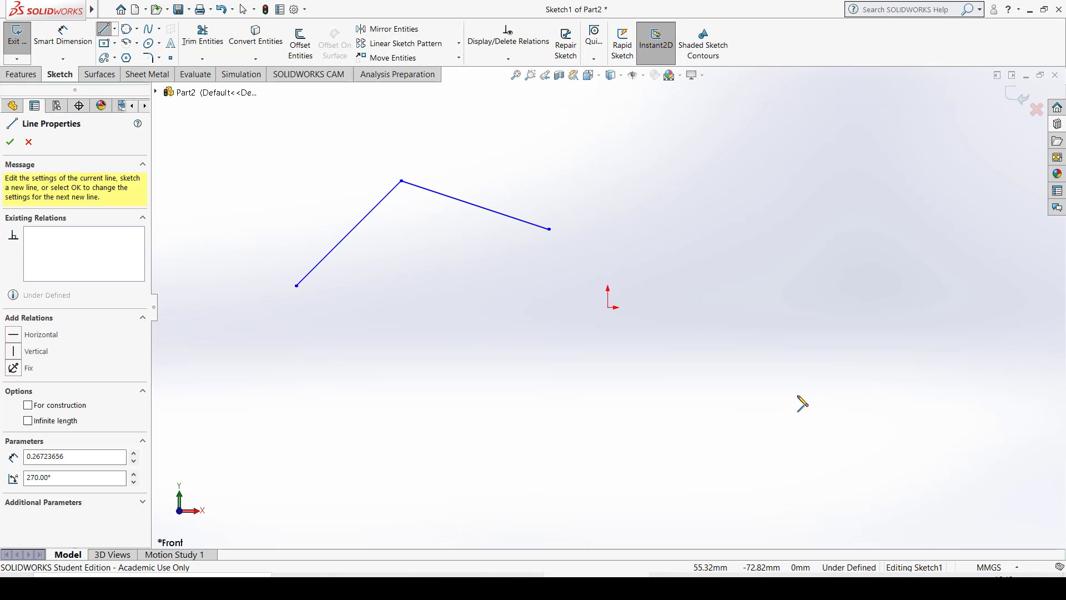
click(844, 355)
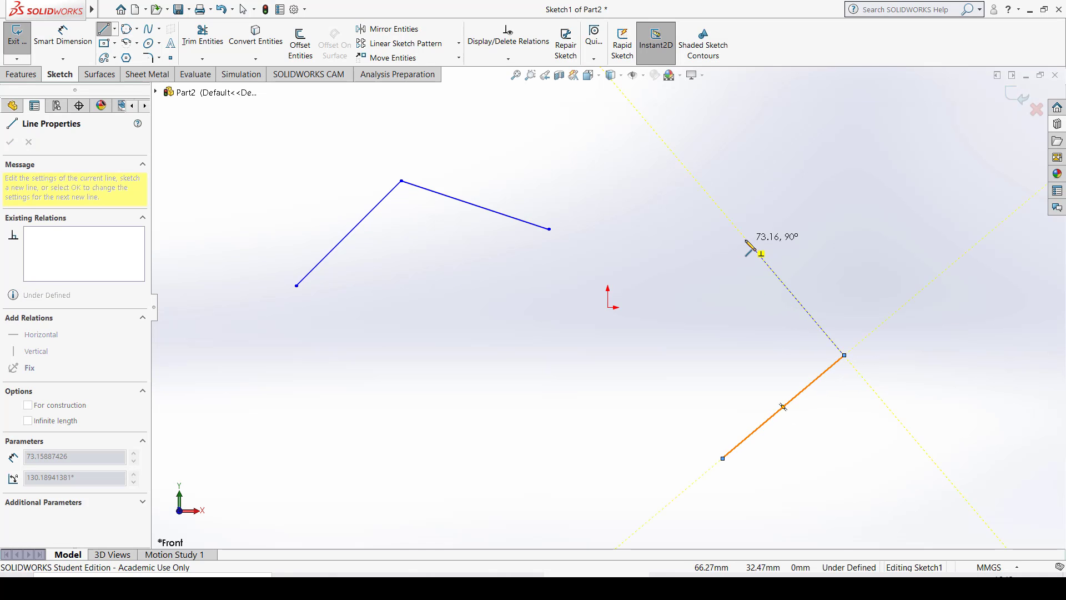
click(780, 218)
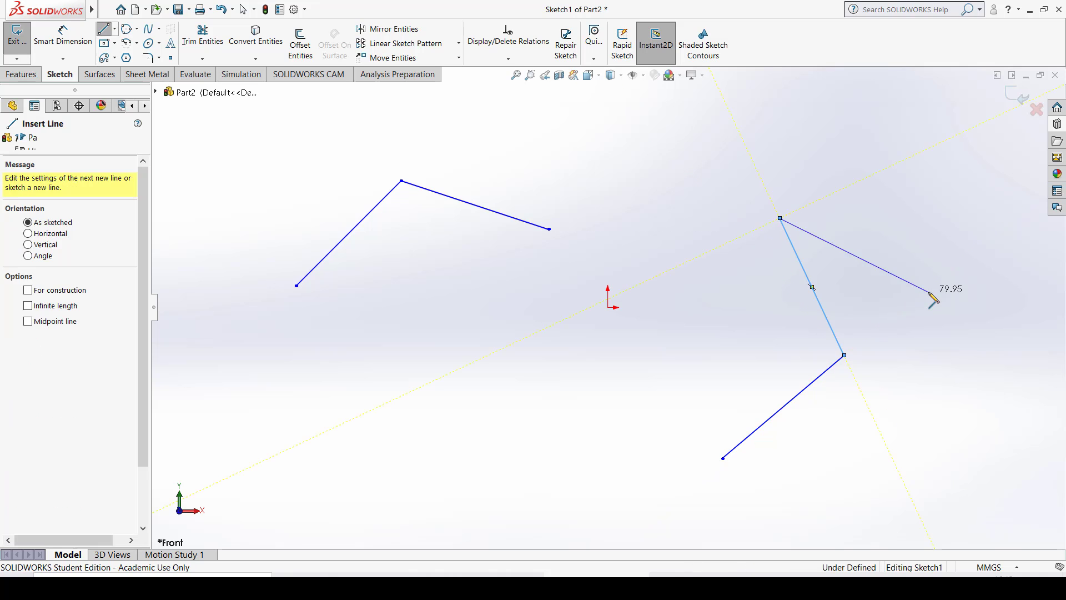
key(Escape)
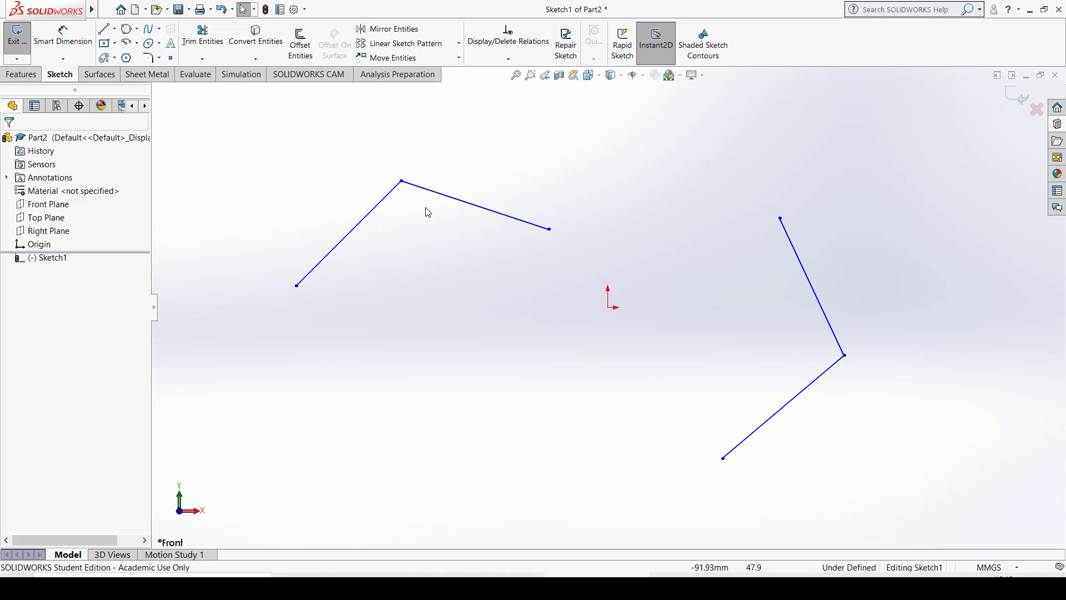
- In the first line pair, add a Horizontal relation to the 75 mm line and a Vertical relation to the 72 mm line
click(438, 195)
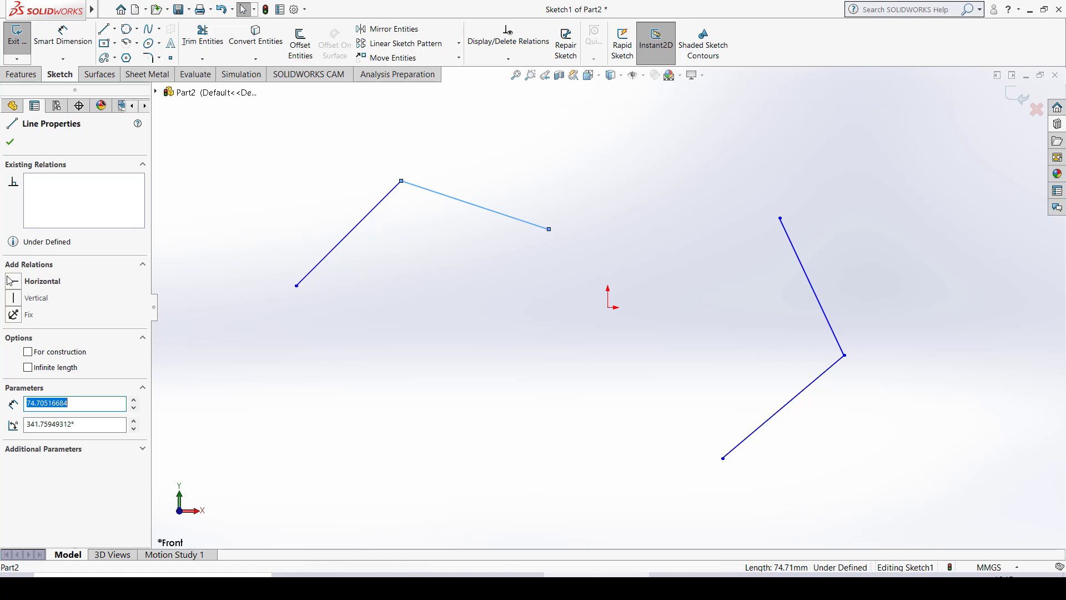
click(33, 280)
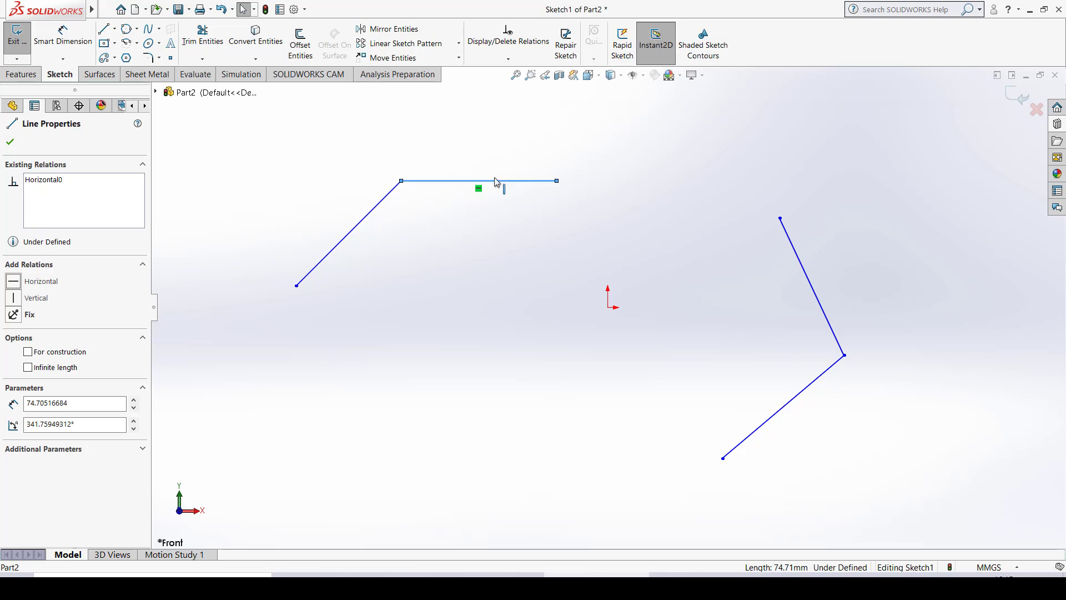
click(362, 226)
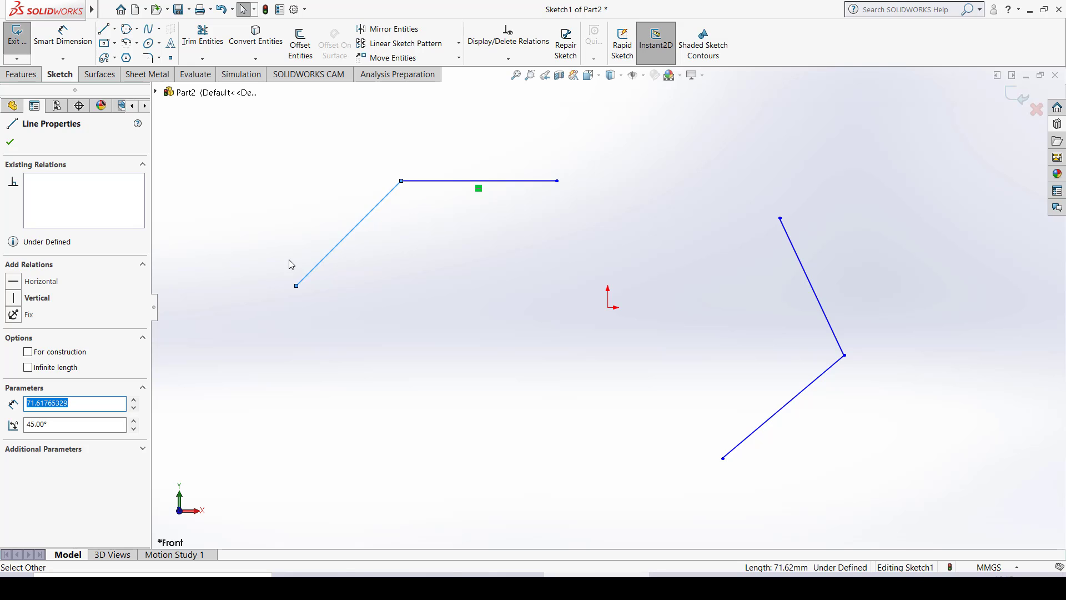
click(24, 302)
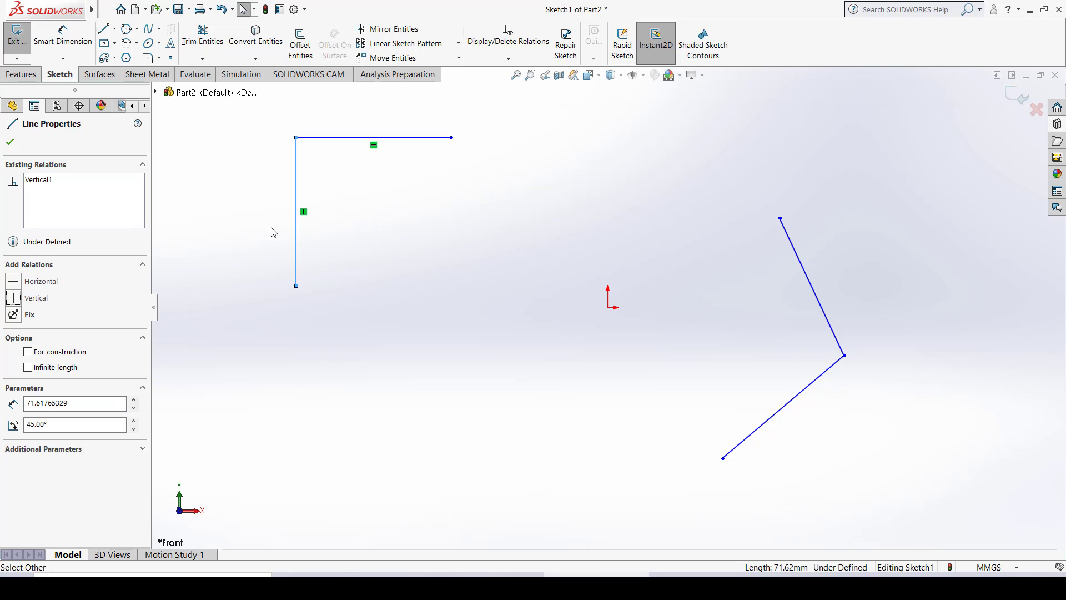
click(296, 143)
key(Escape)
- Undo the Horizontal and Vertical relations on the first line pair, and redo both
key(ctrl+z)
key(ctrl+z)
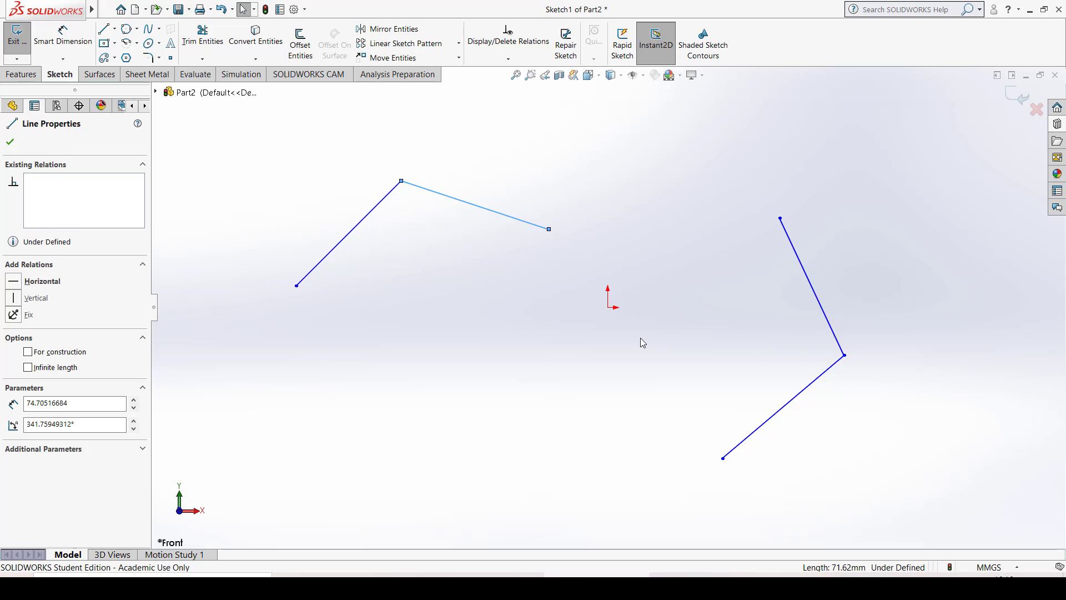
key(ctrl+y)
key(ctrl+y)
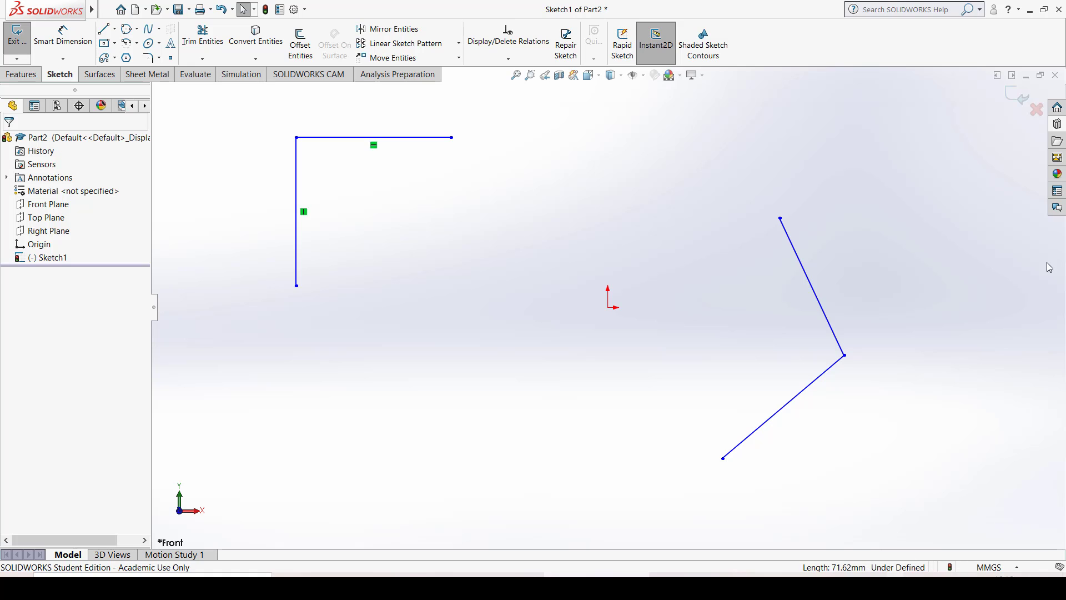
- In the second line pair, add a Vertical relation to the upper line and a Horizontal relation to the lower line
click(800, 263)
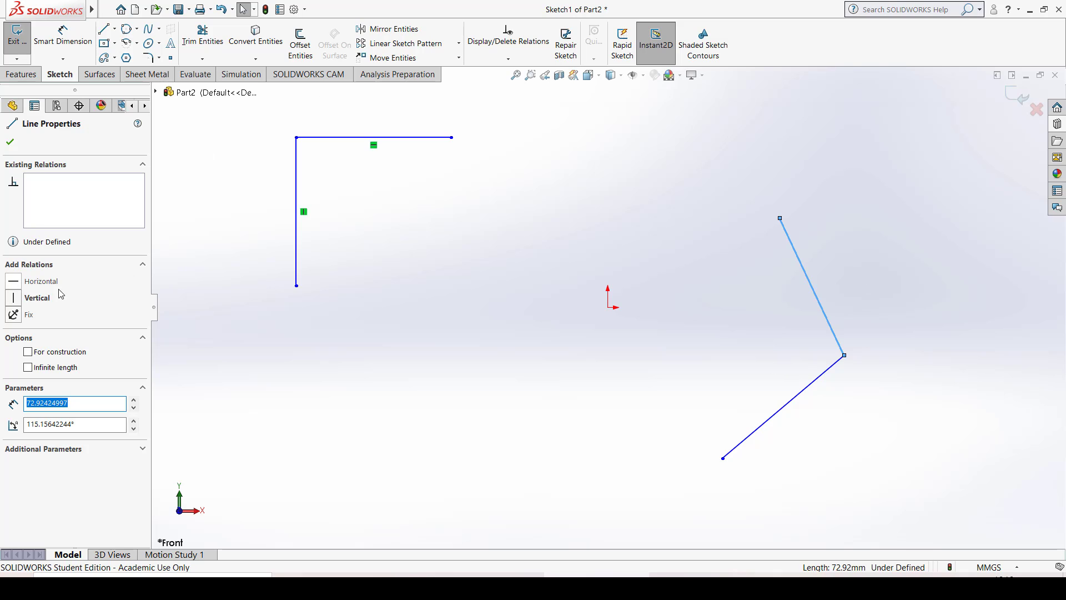
click(38, 305)
click(756, 430)
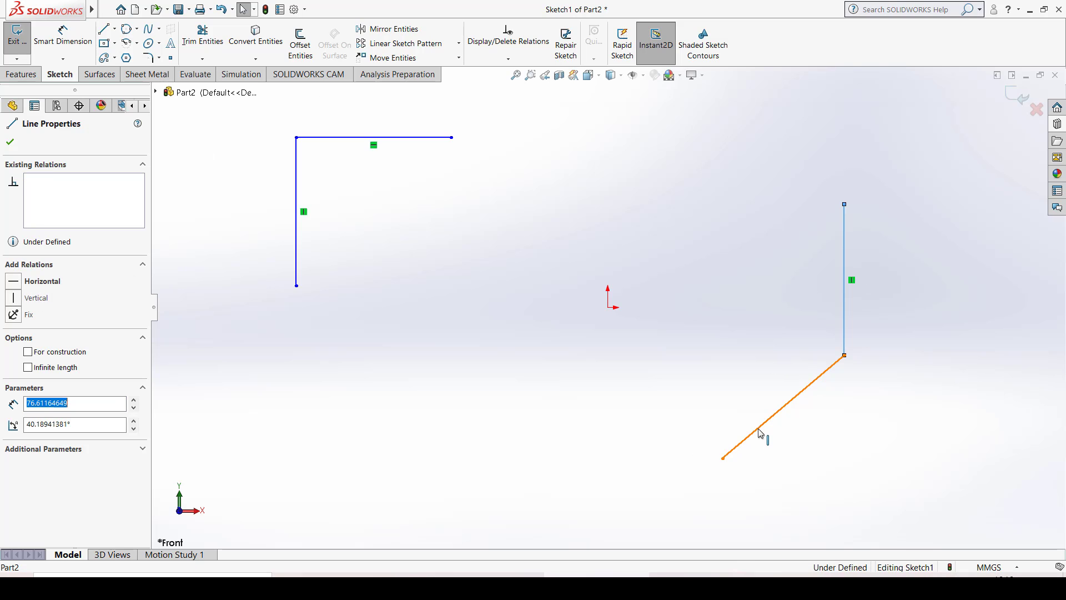
click(43, 281)
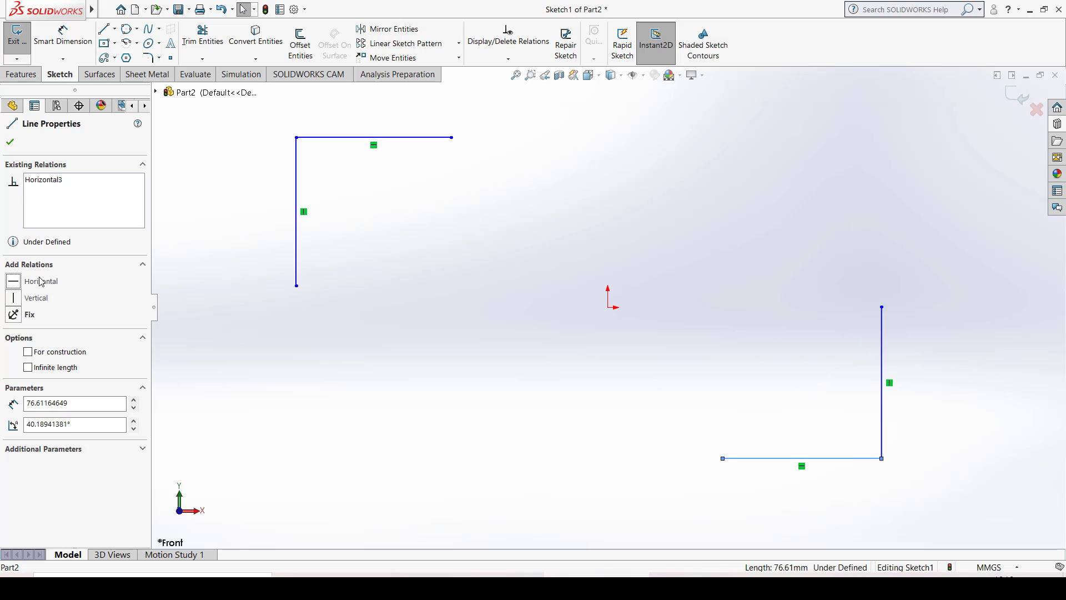
click(754, 213)
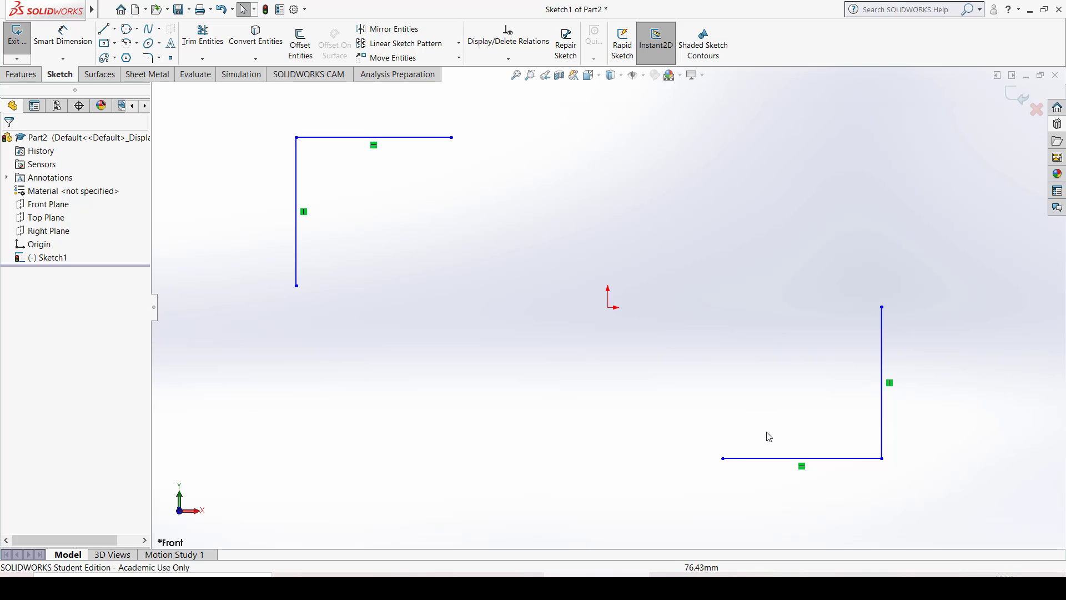
- Add an Equal relation between the horizontal lines of the two pairs
click(417, 142)
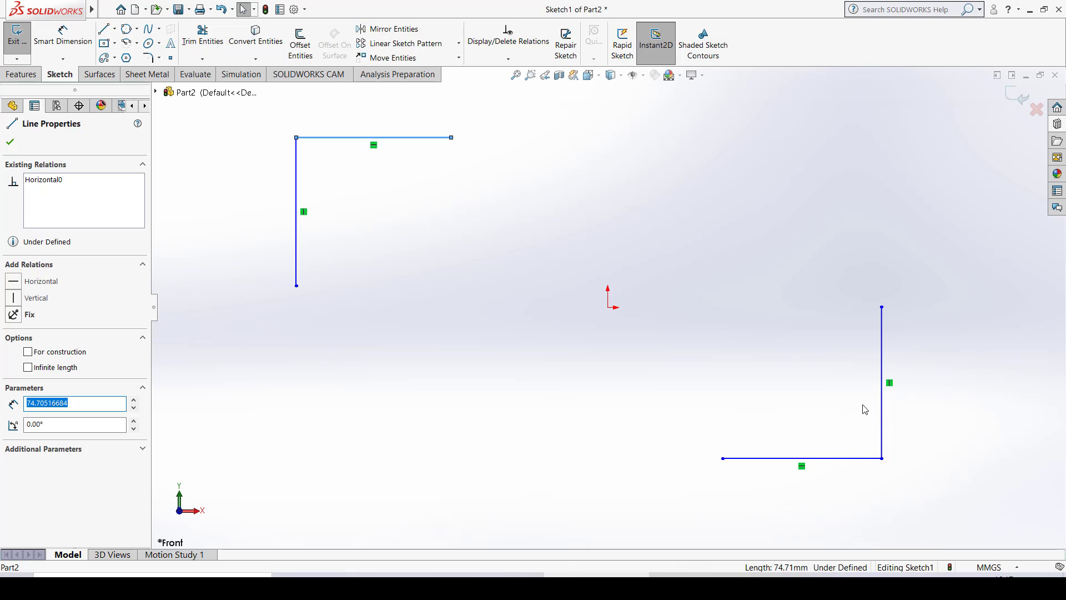
ctrl+click(839, 461)
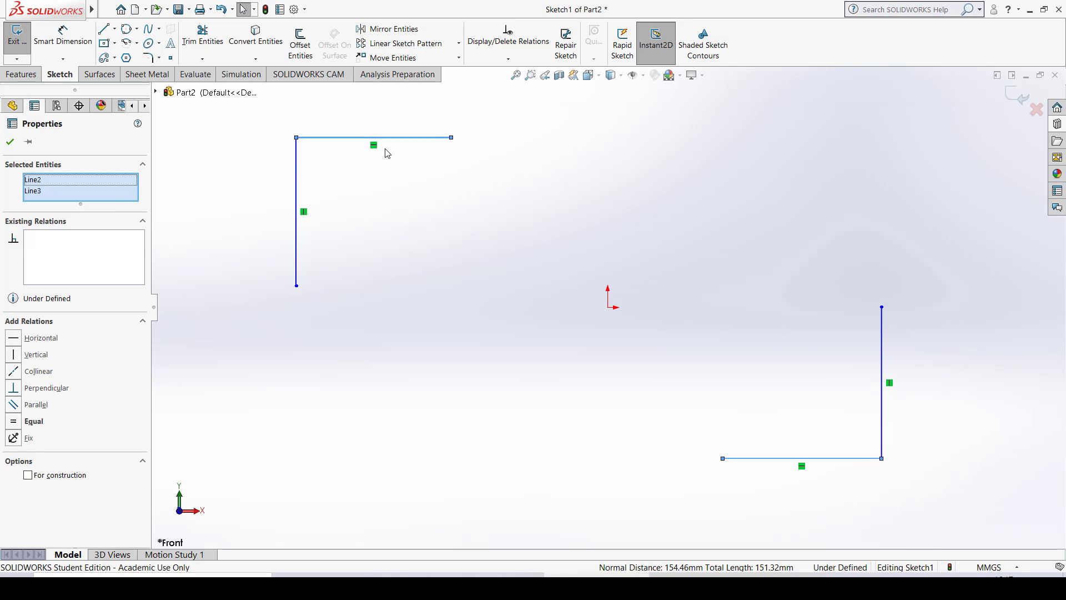
click(22, 423)
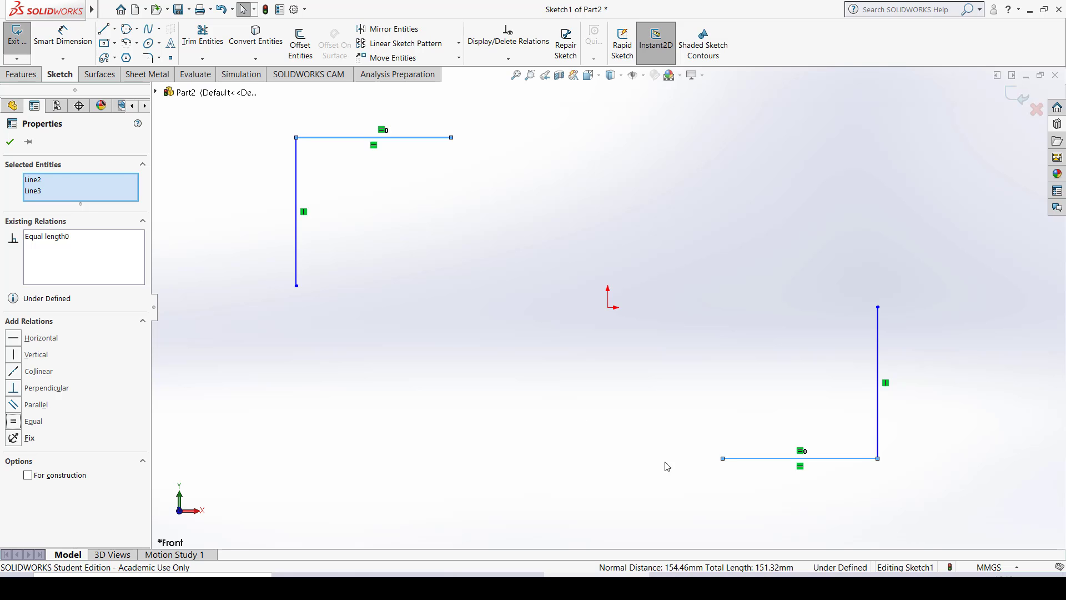
click(627, 253)
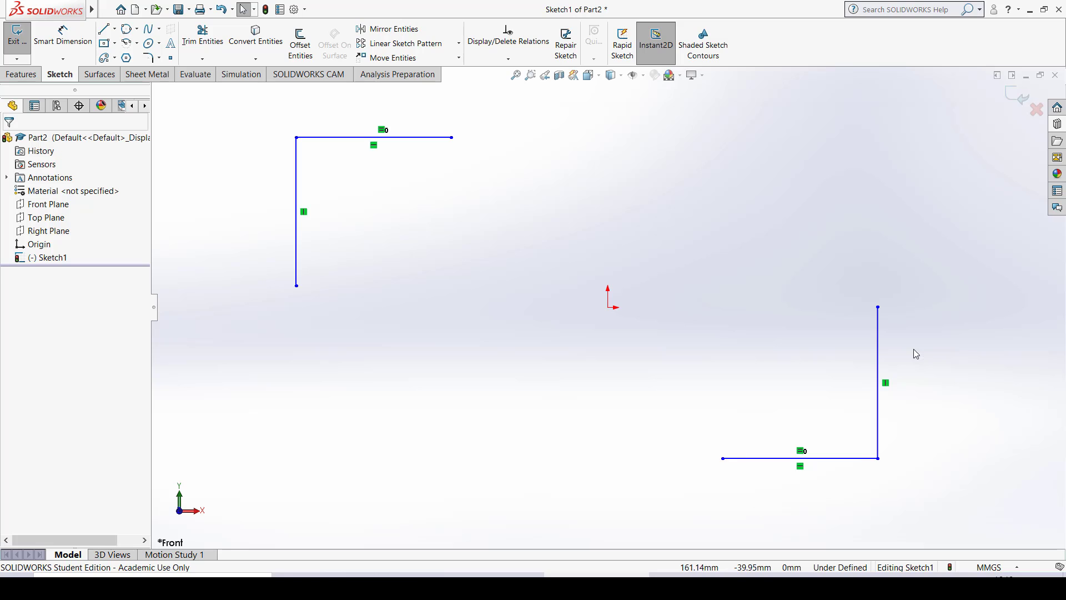
click(877, 319)
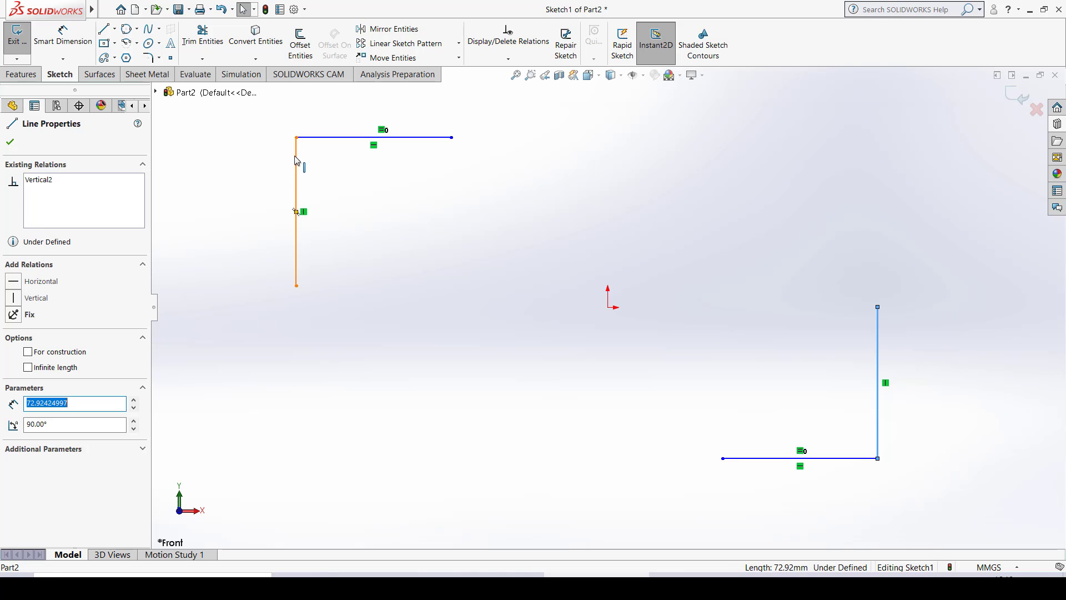
ctrl+click(295, 159)
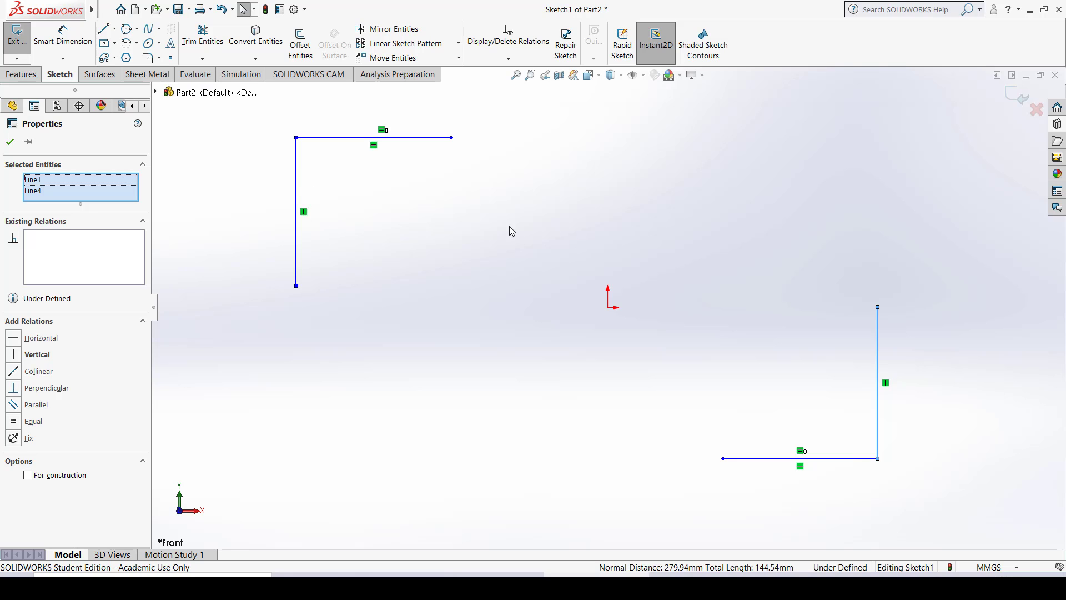
click(696, 300)
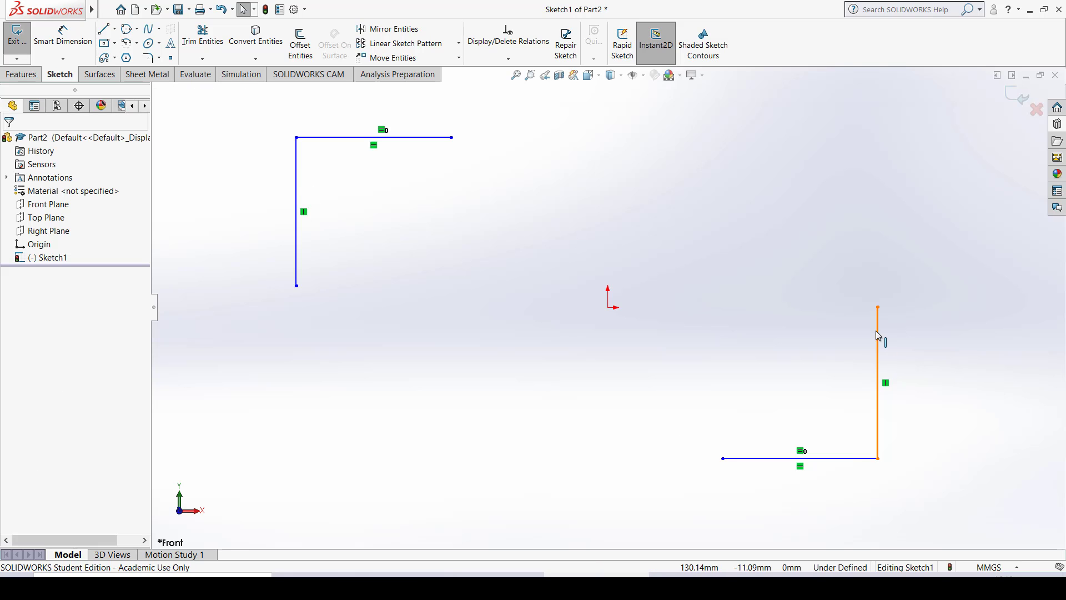
- Add an Equal relation between the vertical lines of the two line pairs
click(876, 331)
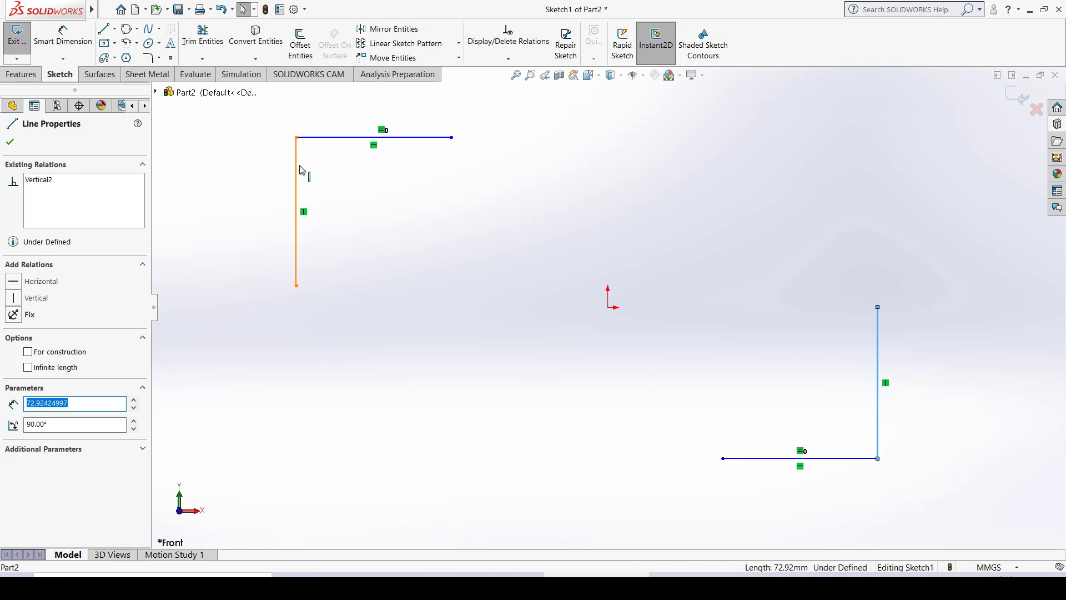
ctrl+click(300, 170)
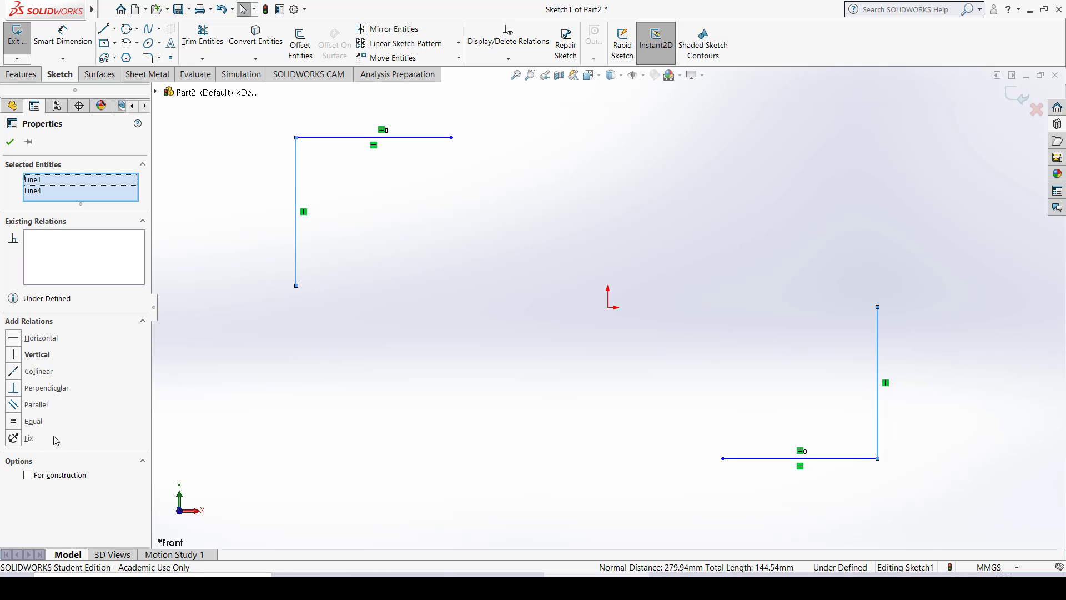
click(32, 421)
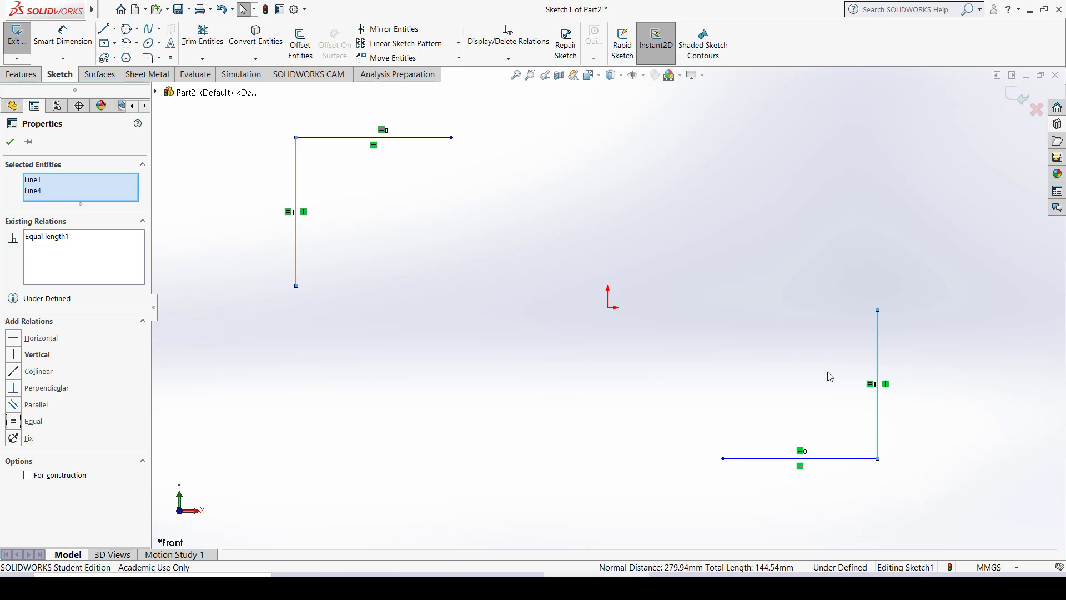
key(Escape)
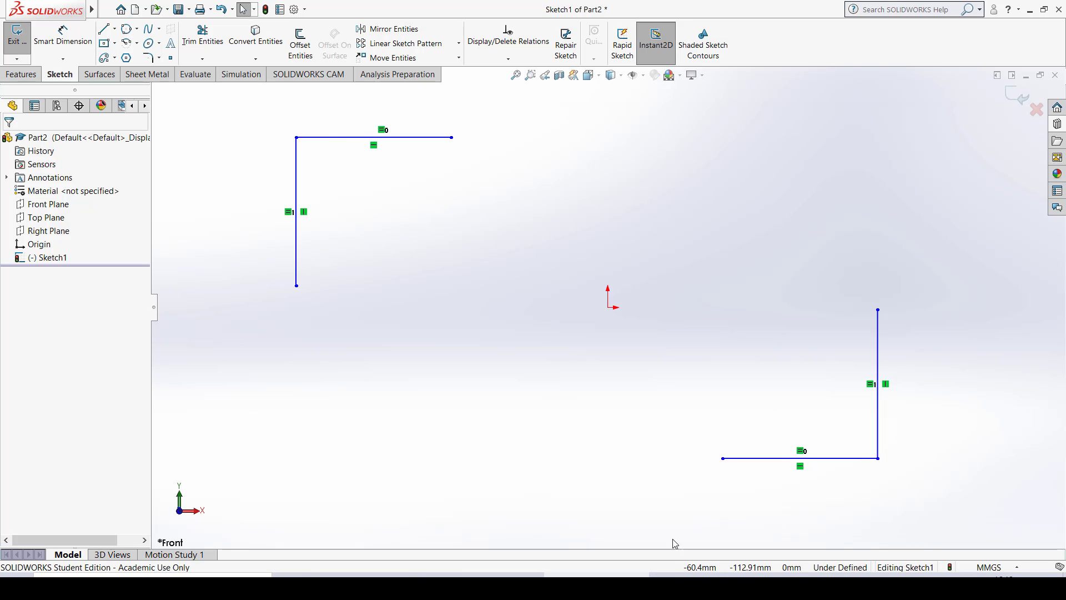
- Merge the second pair's upper free endpoint with the first pair's right free endpoint to close the lines into a rectangle
click(878, 310)
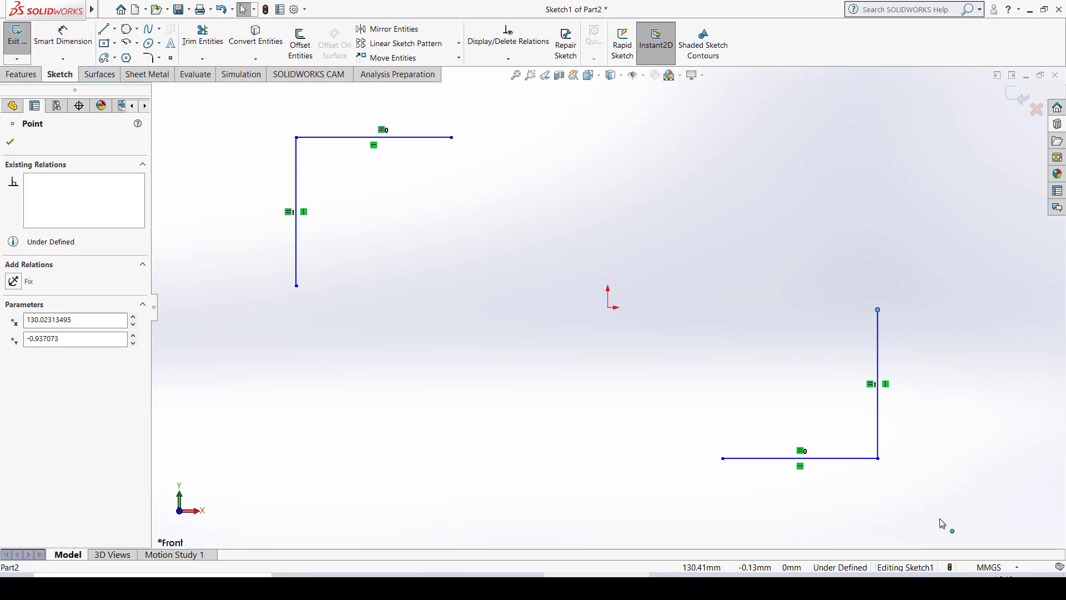
ctrl+click(450, 139)
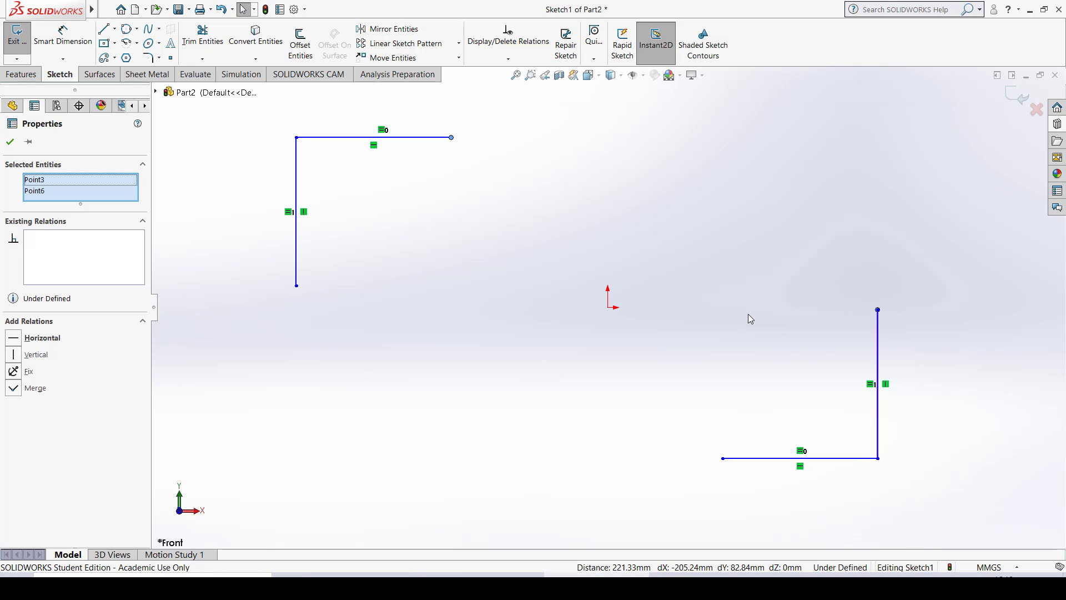
click(13, 388)
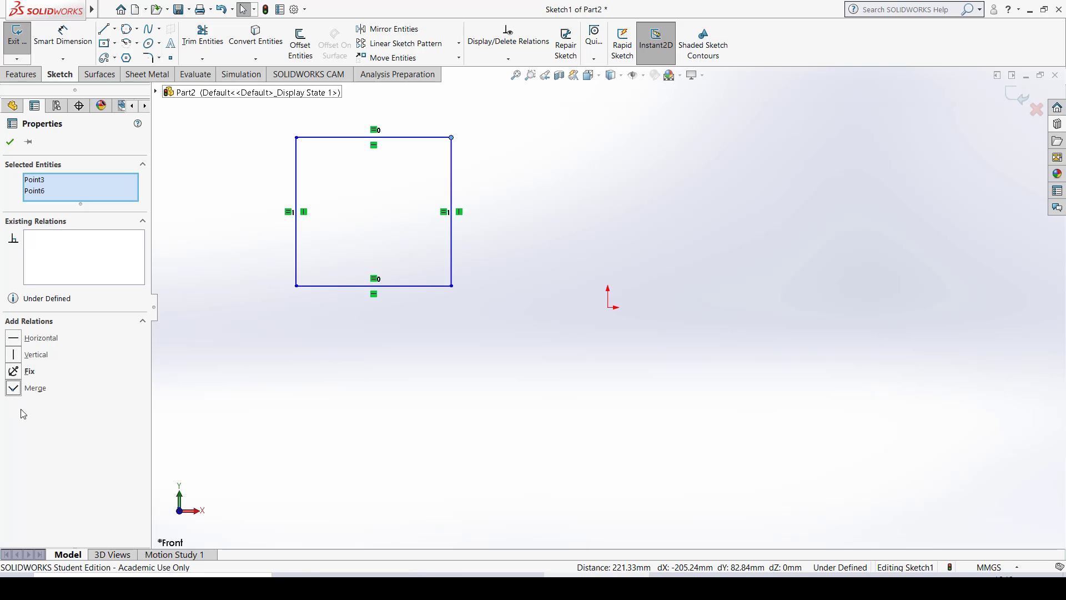
click(579, 176)
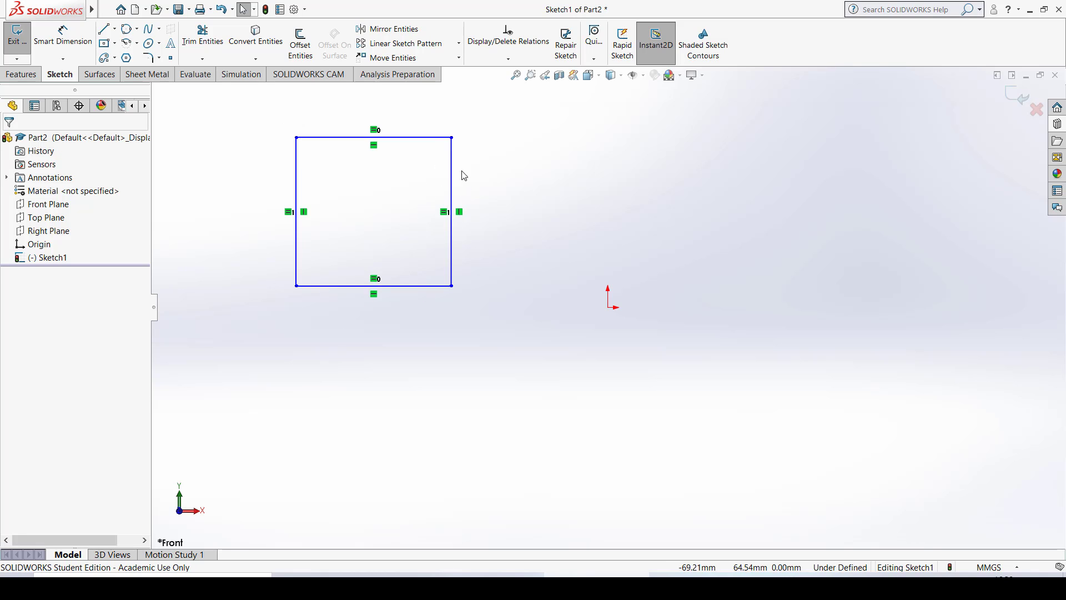
- Resize the rectangle by moving its sides until it is about 153 mm wide and 107 mm high
click(452, 158)
drag(552, 186, 643, 232)
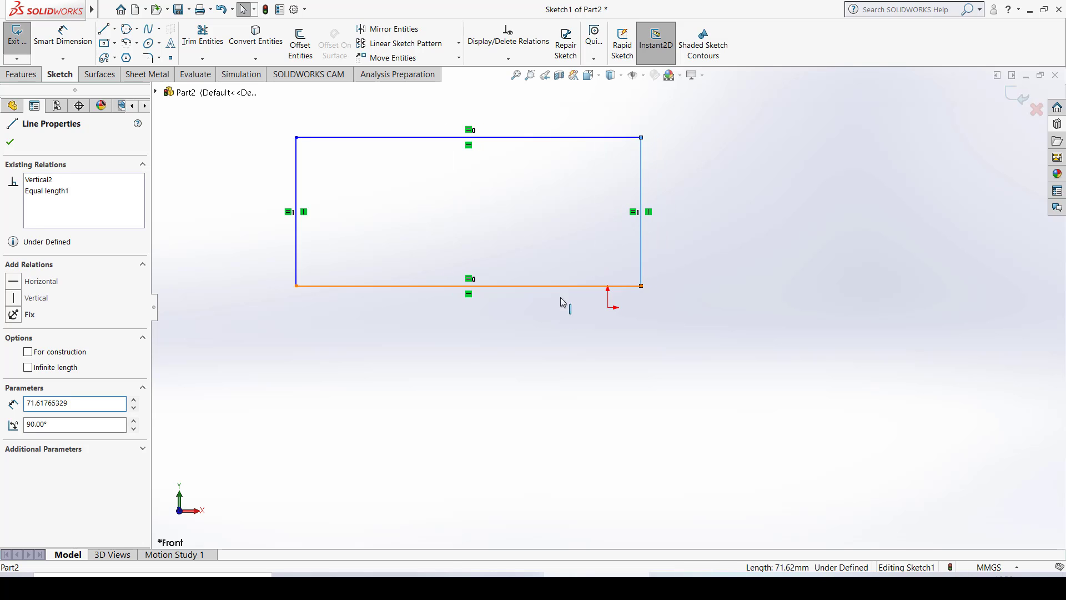
drag(567, 287, 580, 398)
click(296, 169)
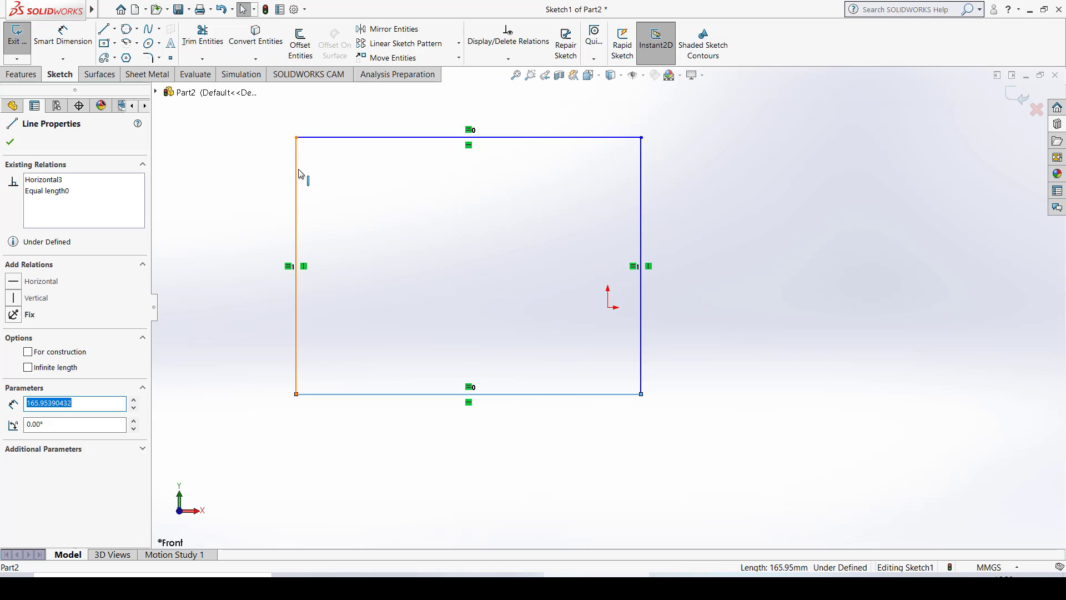
drag(290, 203, 390, 247)
drag(392, 139, 324, 167)
click(722, 184)
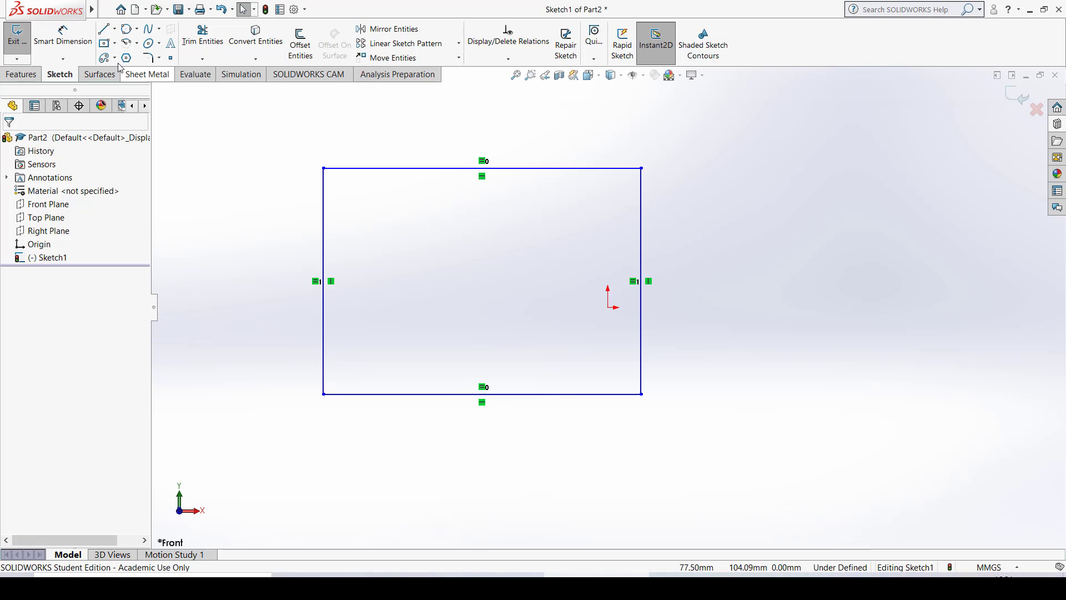
- Dimension the rectangle's upper side with Smart Dimension and set it to 150 mm
click(82, 46)
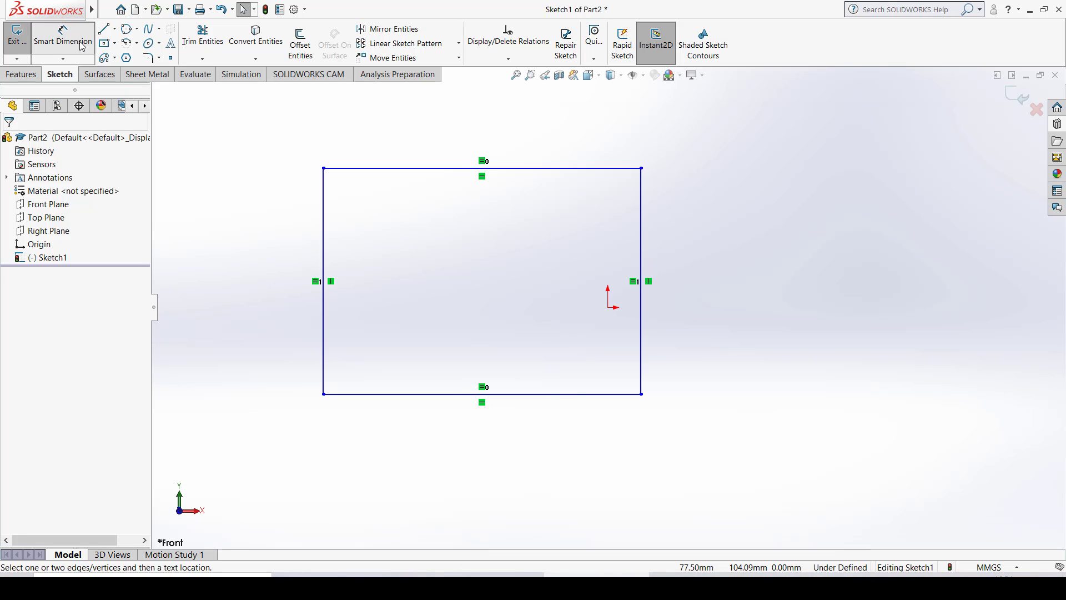
click(507, 169)
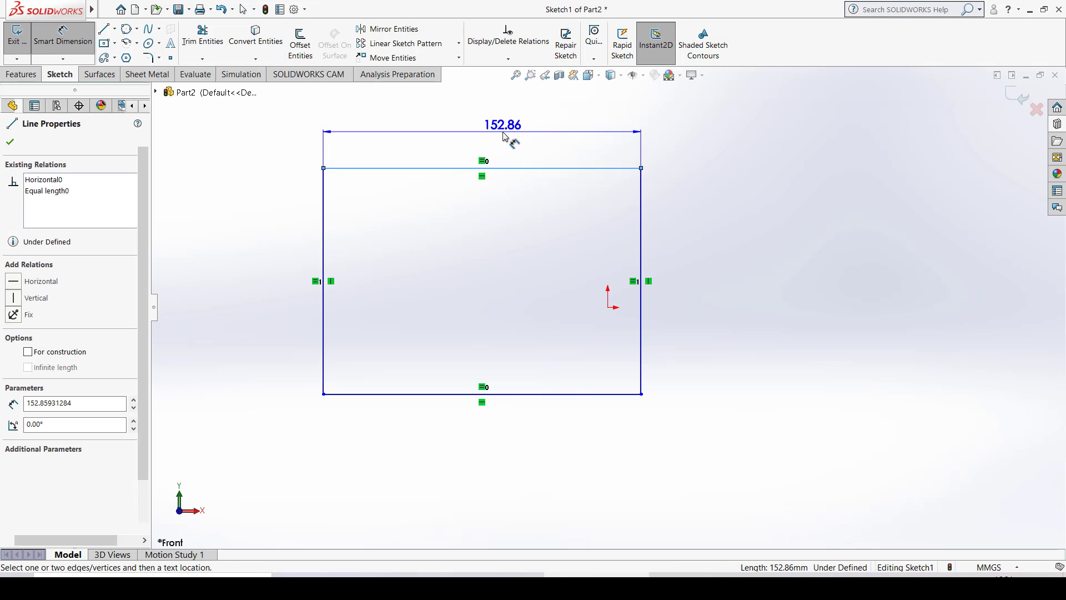
click(504, 136)
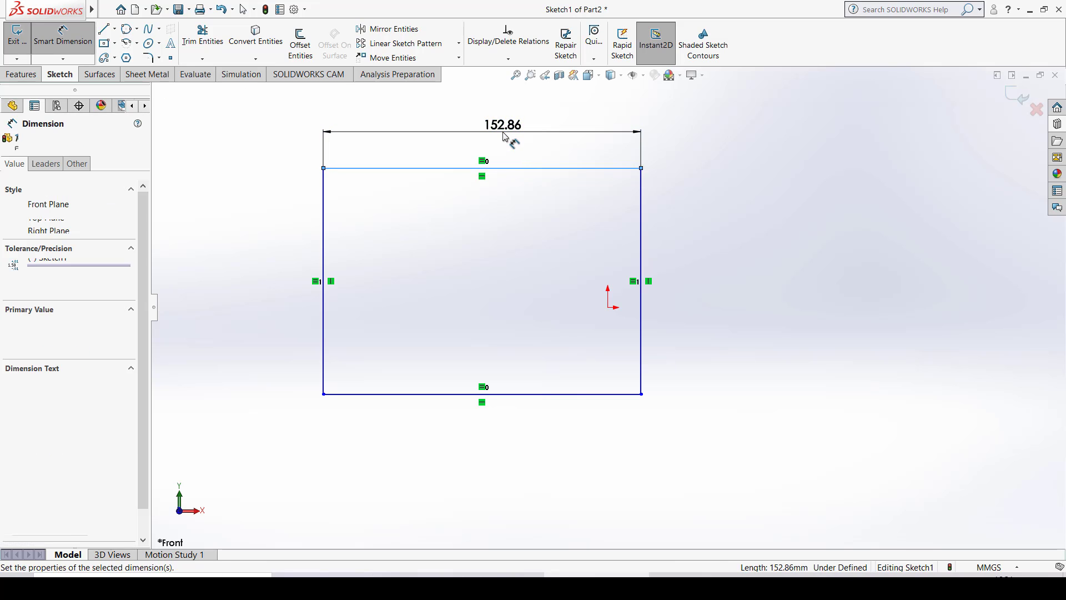
text(150)
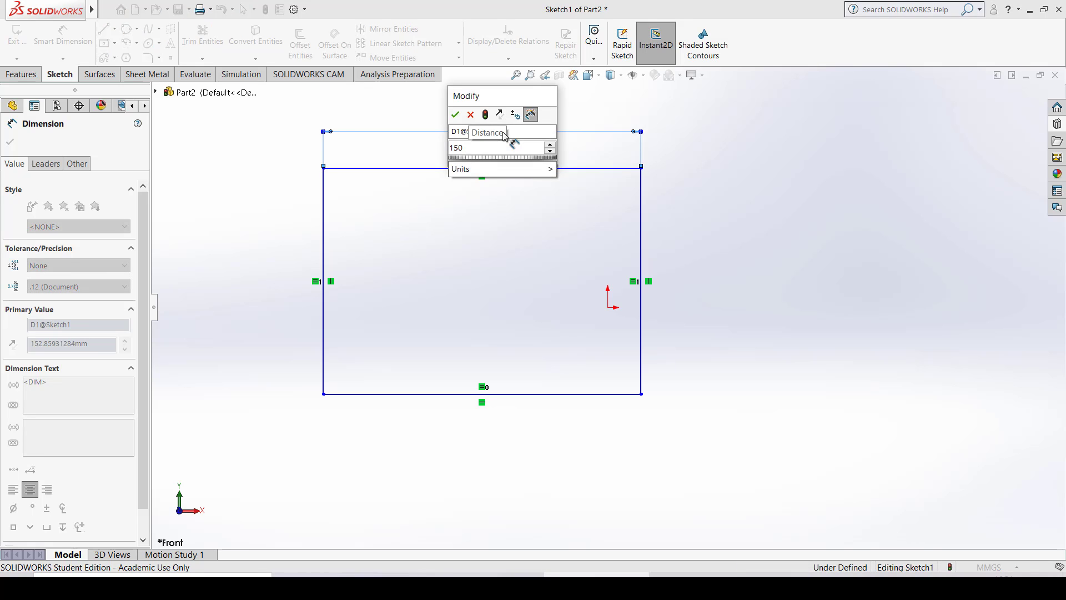
key(Return)
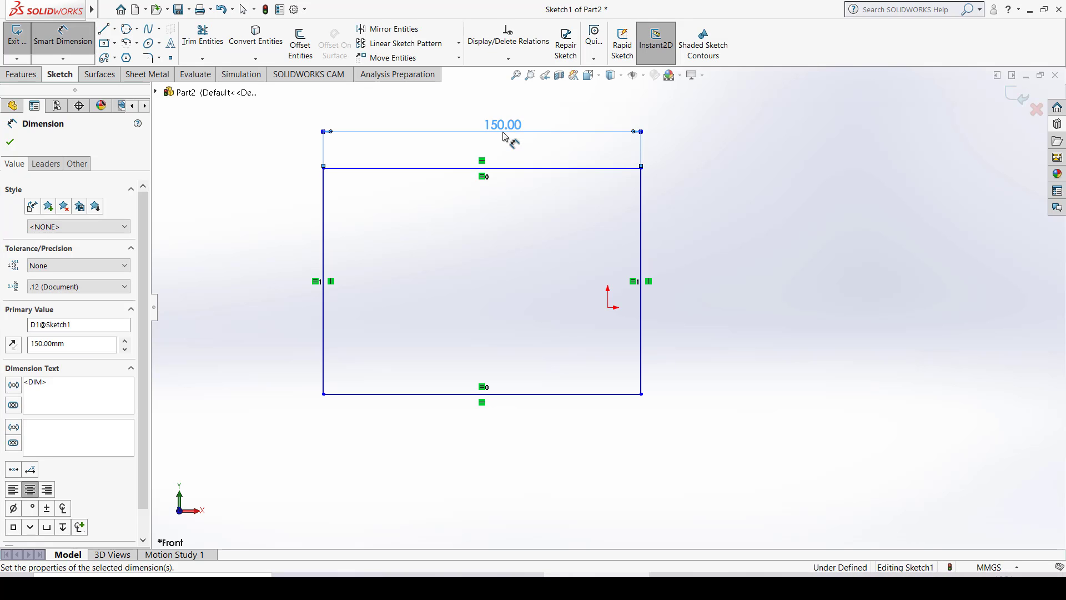
- Dimension the rectangle's right side, setting it to 100 mm, and end the Smart Dimension command
click(642, 192)
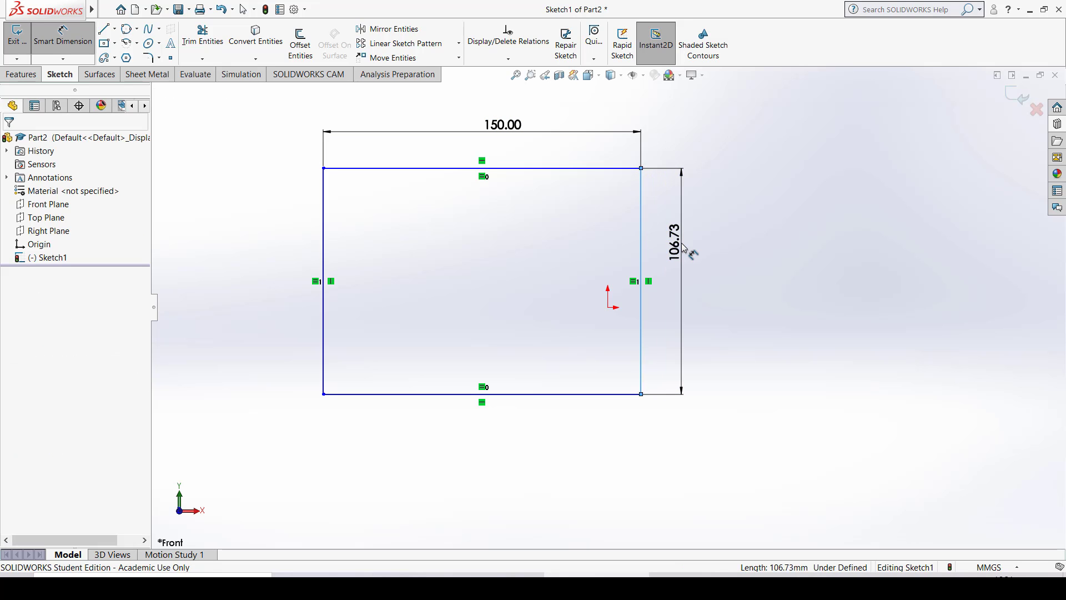
click(683, 248)
text(100)
key(Return)
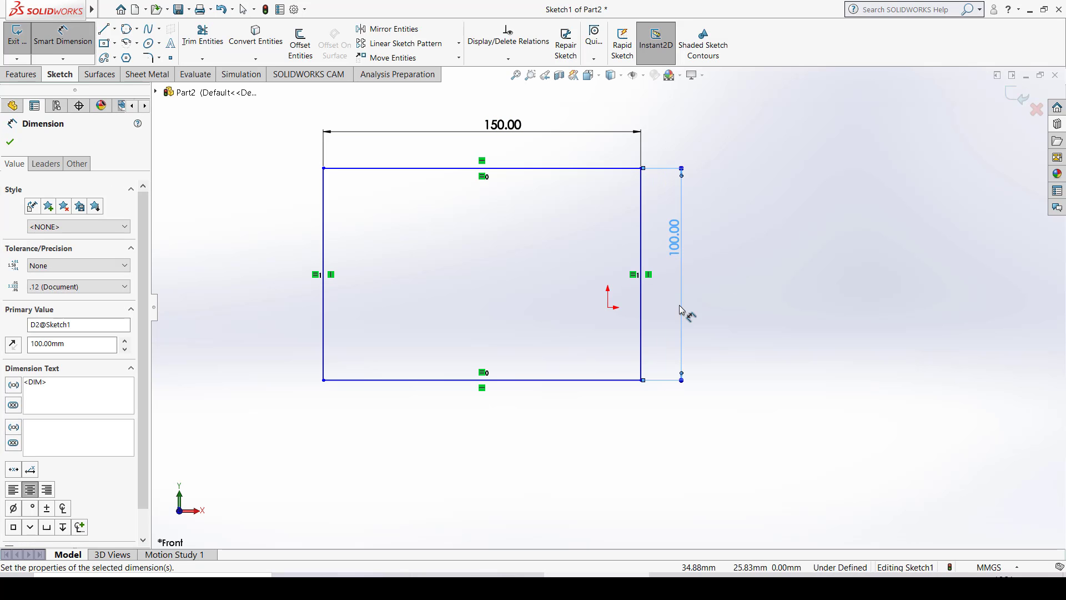
click(755, 288)
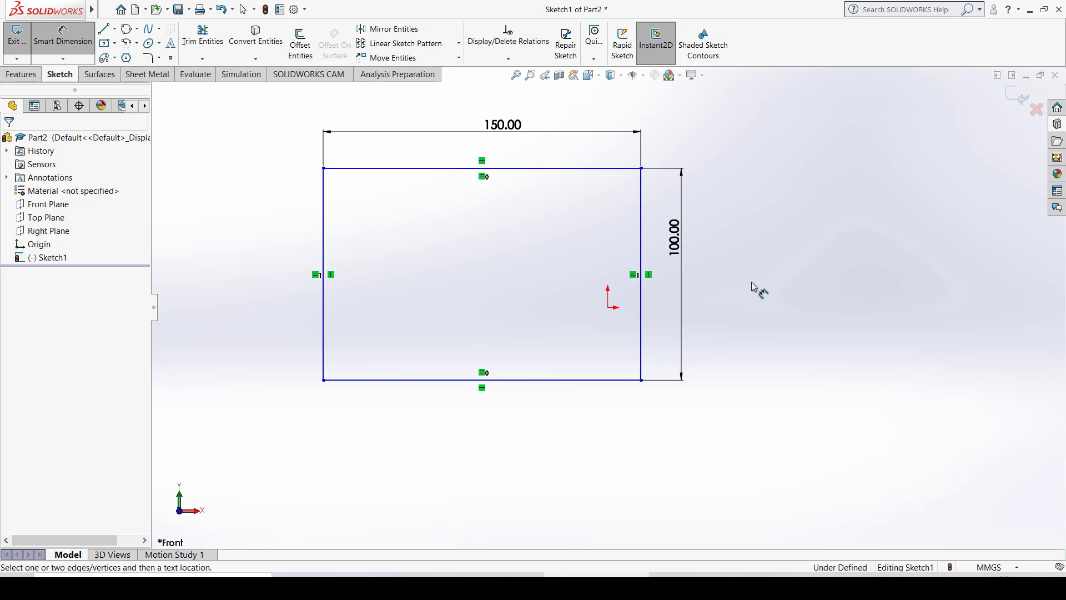
key(Escape)
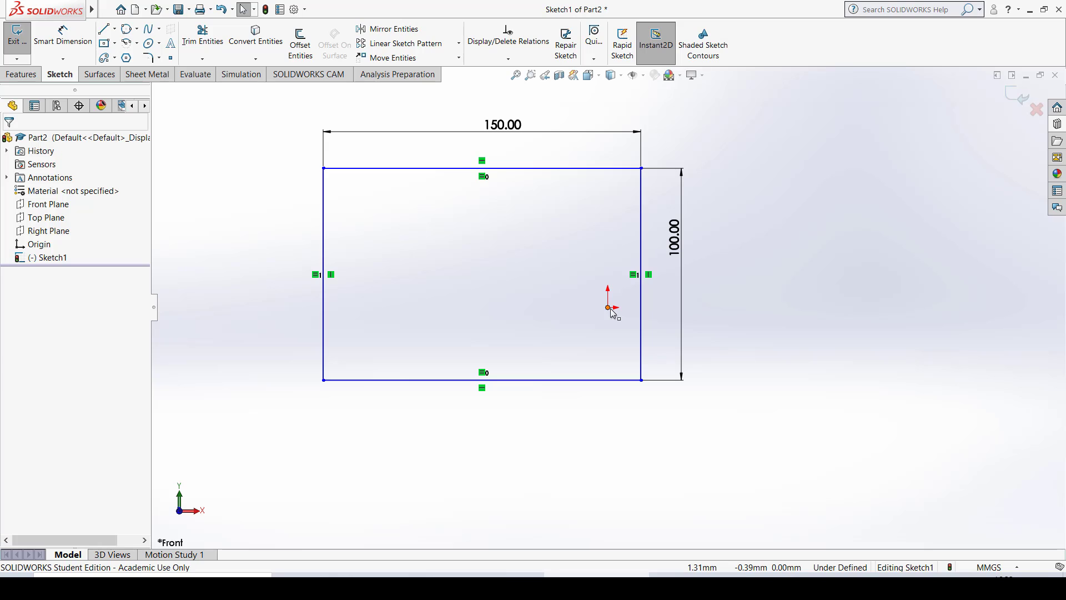
- Add a Coincident relation between the rectangle's lower-left corner and the origin
click(325, 381)
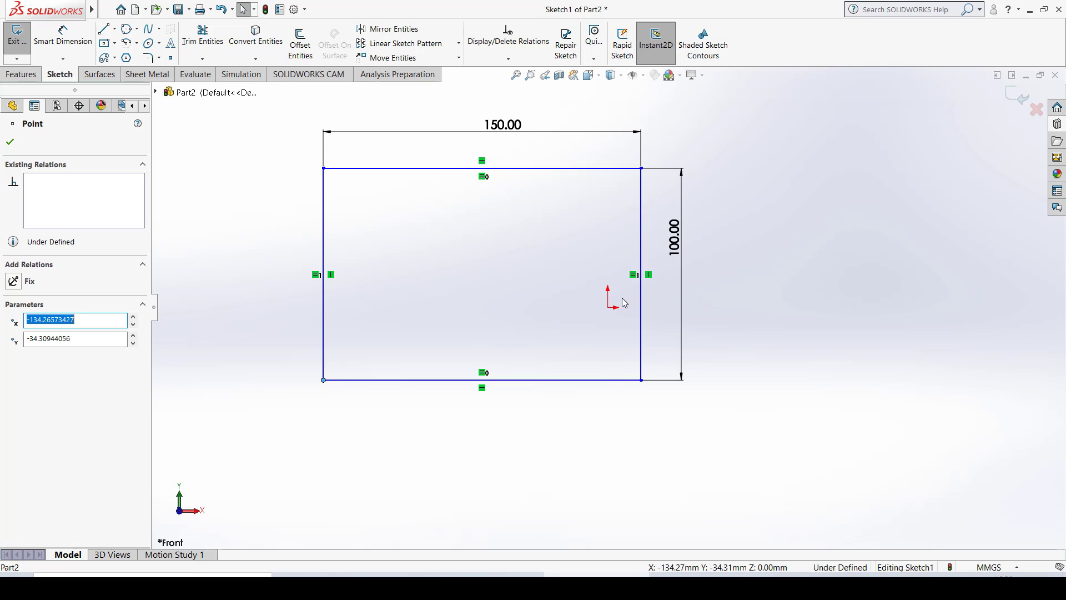
ctrl+click(608, 307)
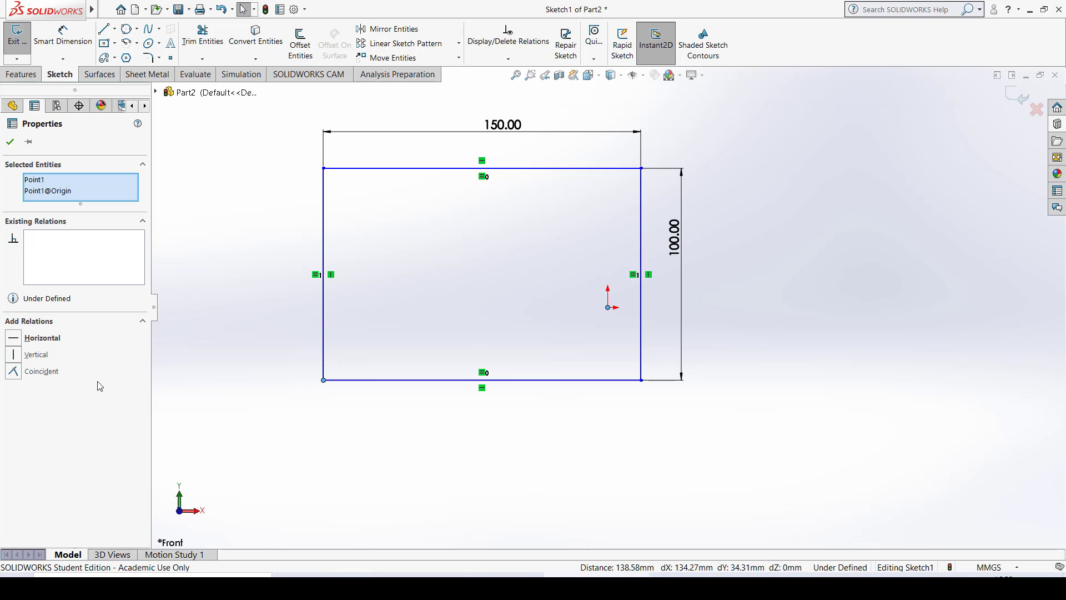
click(19, 375)
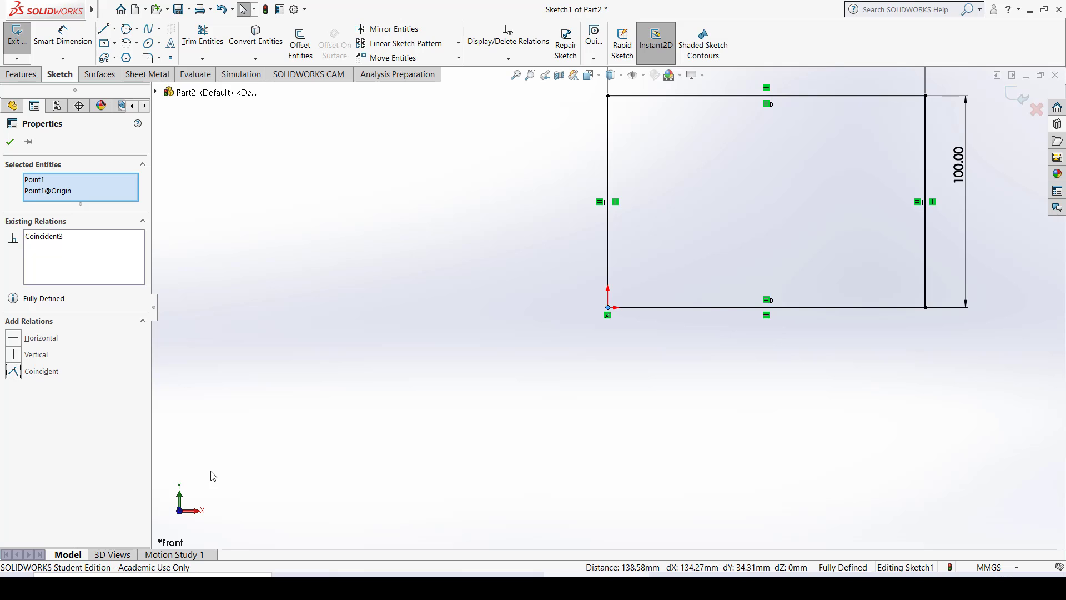
mouse_move(752, 233)
ctrl+middle_down()
mouse_move(675, 307)
mouse_move(564, 342)
ctrl+middle_up()
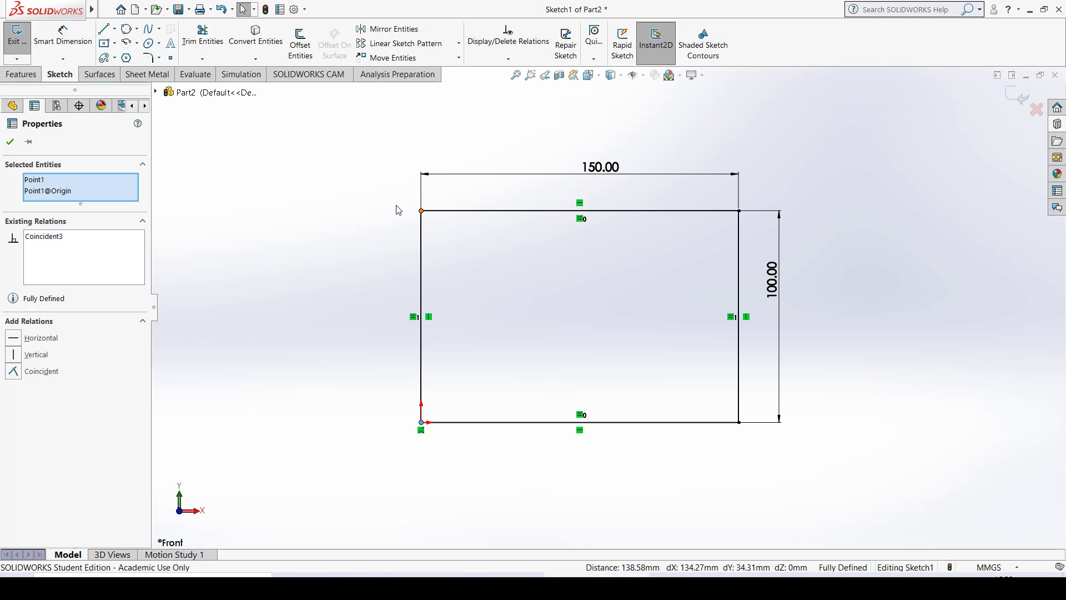
click(342, 204)
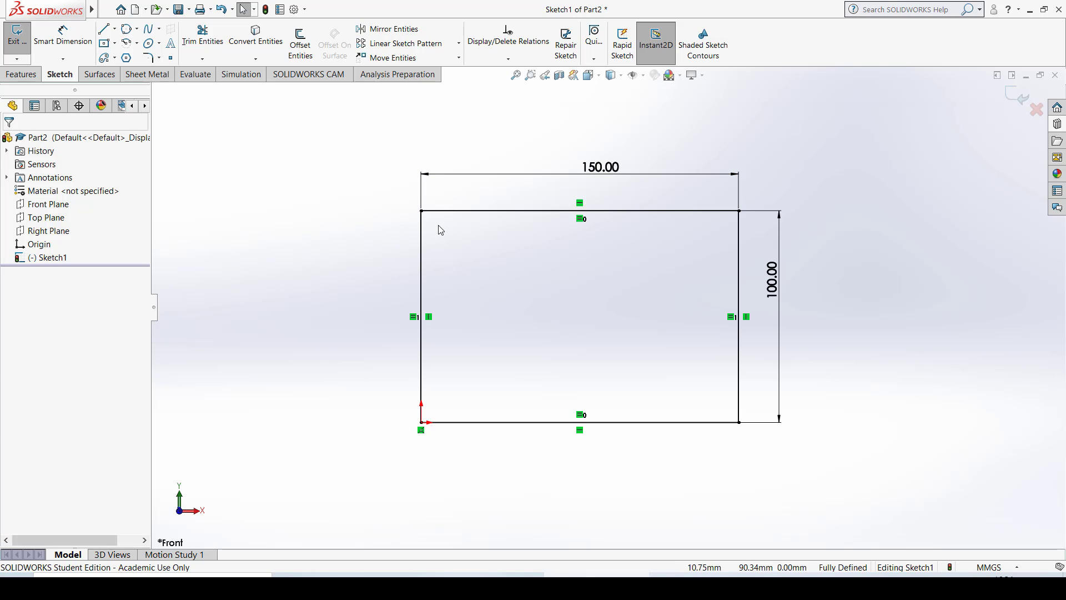
- Test the rectangle's constraints by trying to move its upper, left and right sides and its lower-right corner
click(444, 211)
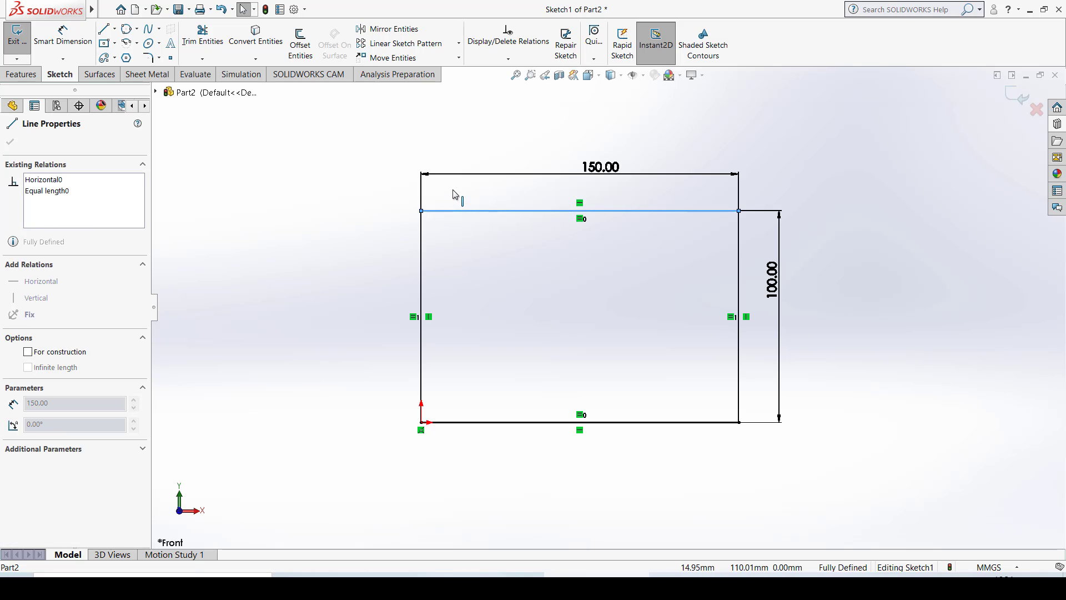
click(443, 258)
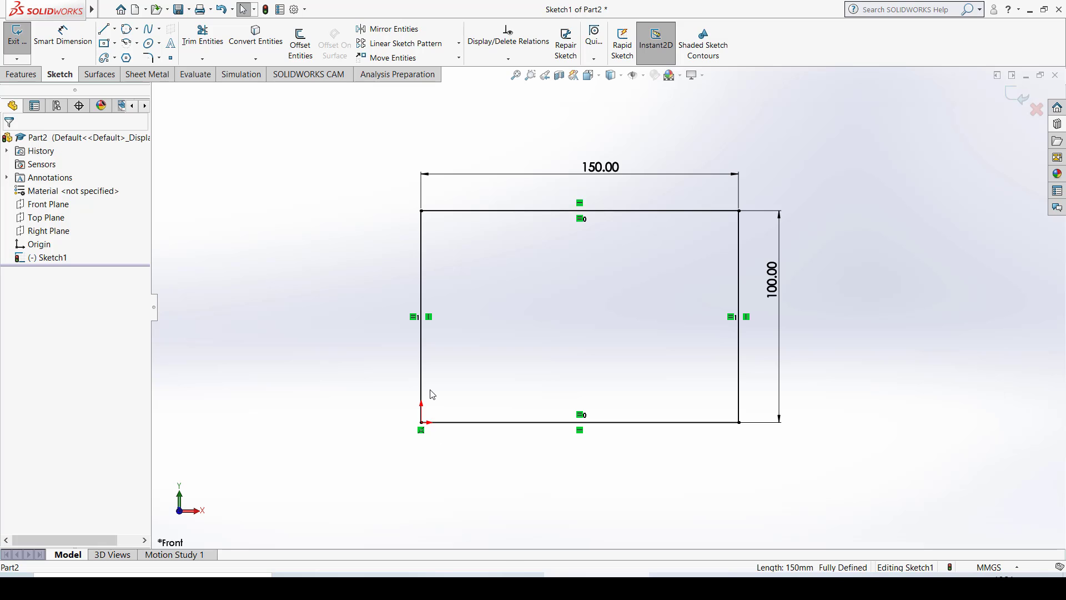
click(420, 336)
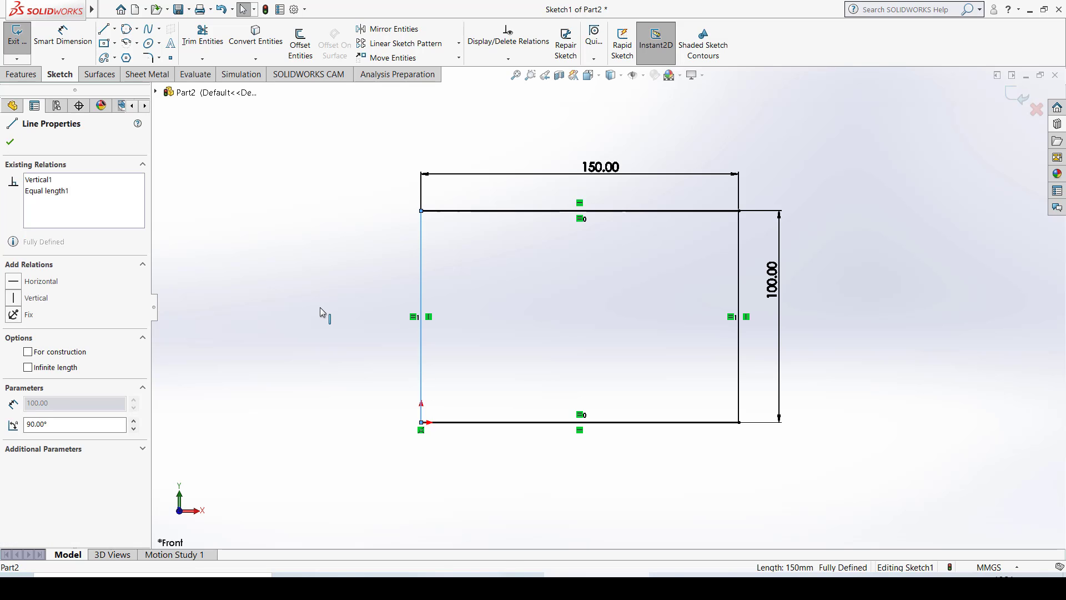
click(741, 225)
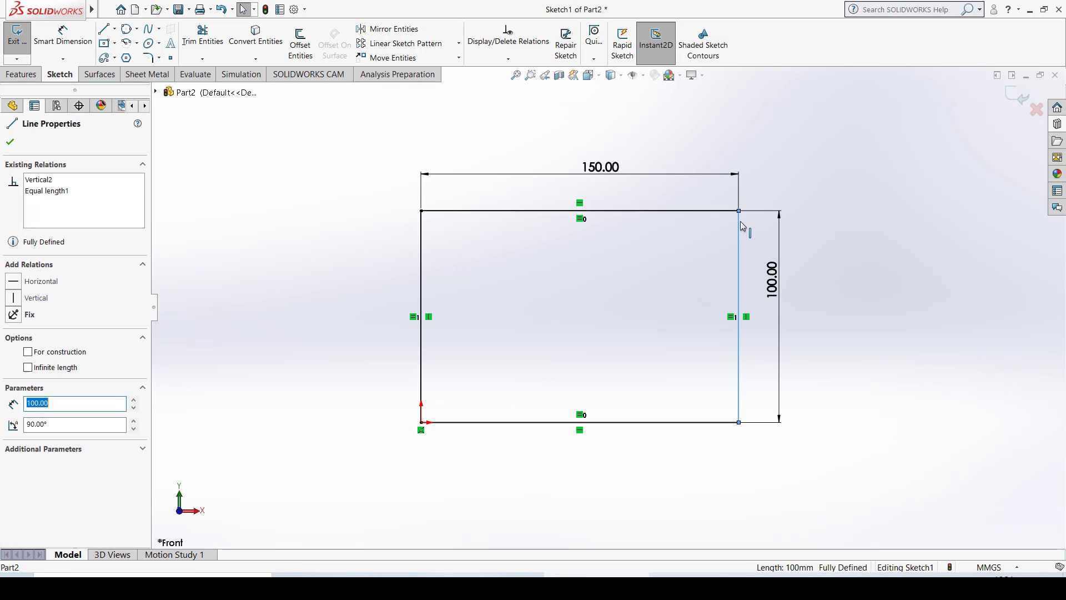
click(738, 424)
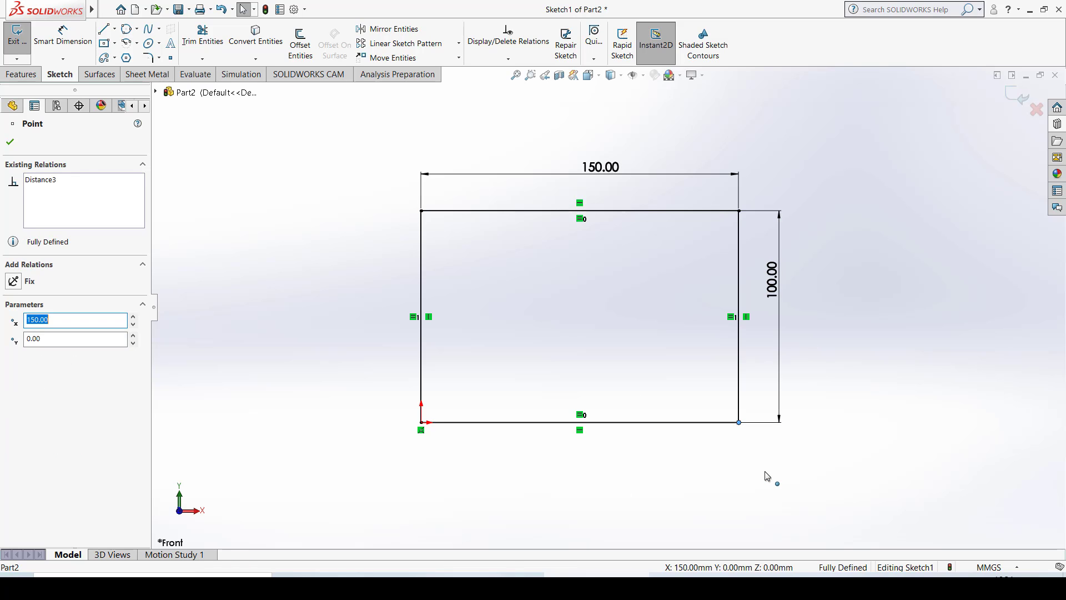
click(870, 237)
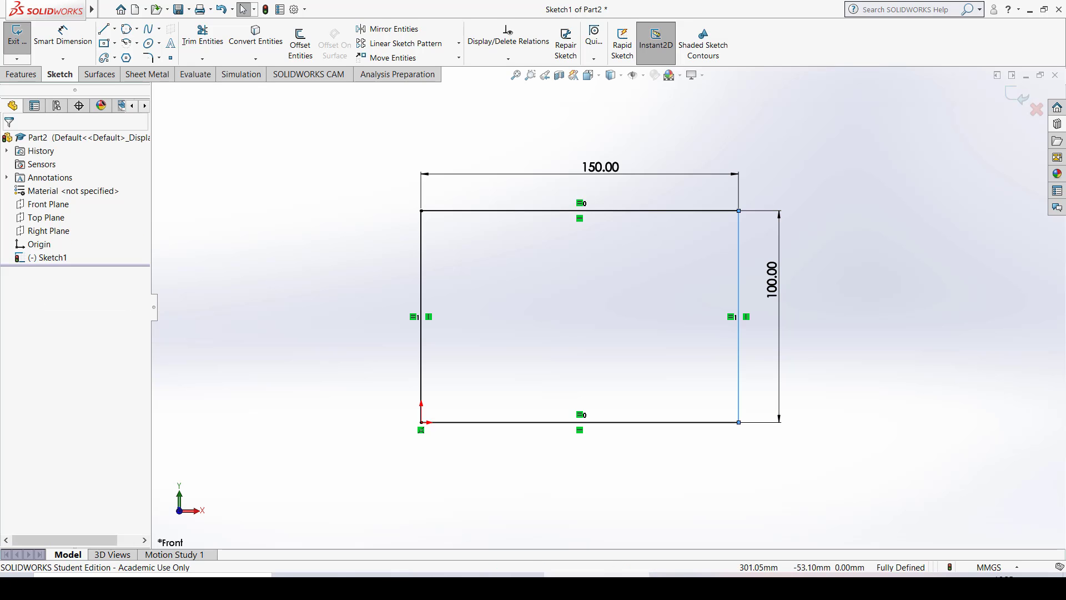
- Undo the Coincident relation with the origin and the 100 mm value of the height dimension
key(ctrl+z)
key(ctrl+z)
key(ctrl+z)
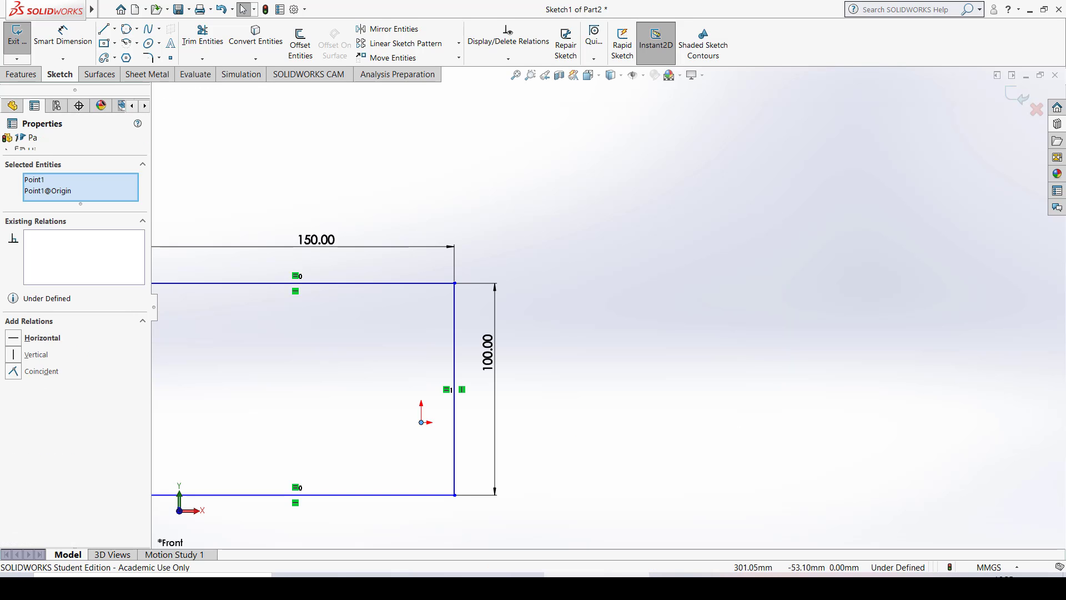
key(ctrl+z)
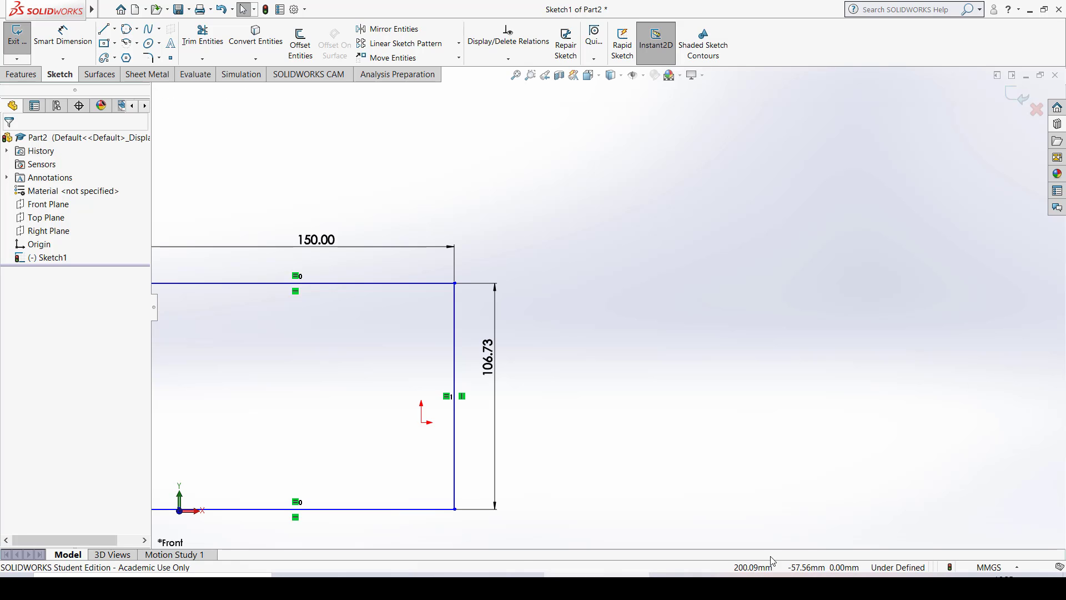
- Move the rectangle horizontally by its right side until the origin lies about midway between its vertical sides
mouse_move(377, 344)
ctrl+middle_down()
mouse_move(626, 312)
mouse_move(625, 250)
ctrl+middle_up()
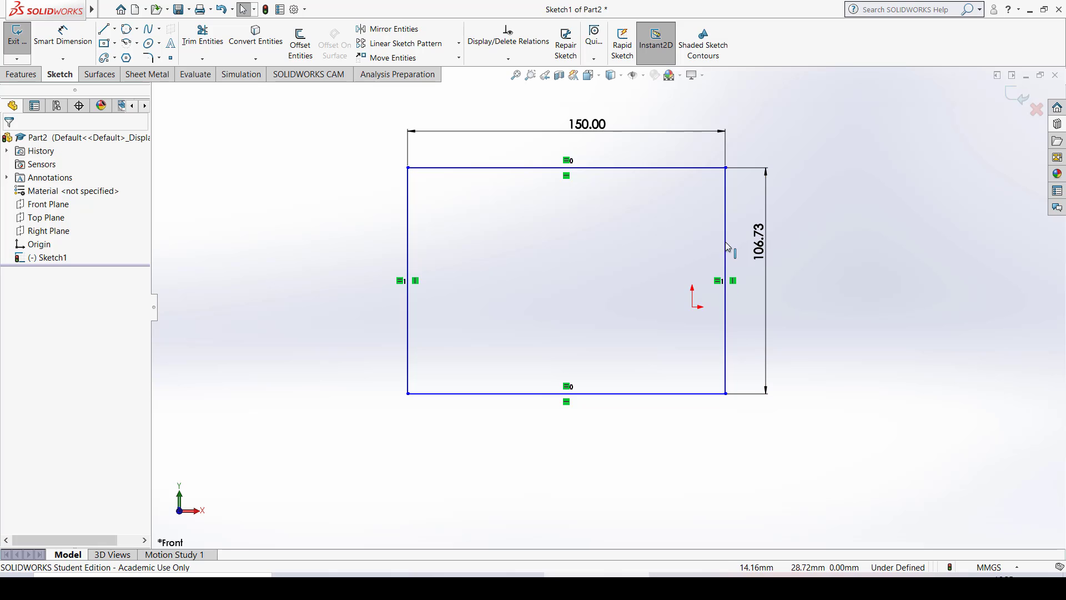
drag(727, 246, 853, 283)
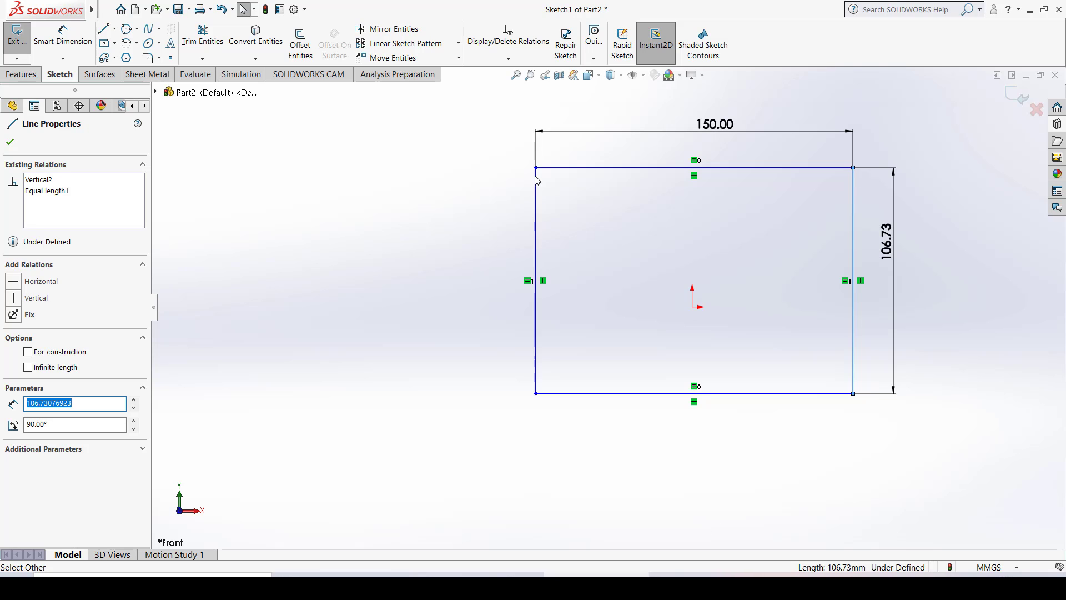
- Set the rectangle's height dimension to 100 mm and move the rectangle horizontally so the origin lies inside it, nearer its right side
drag(540, 190, 311, 266)
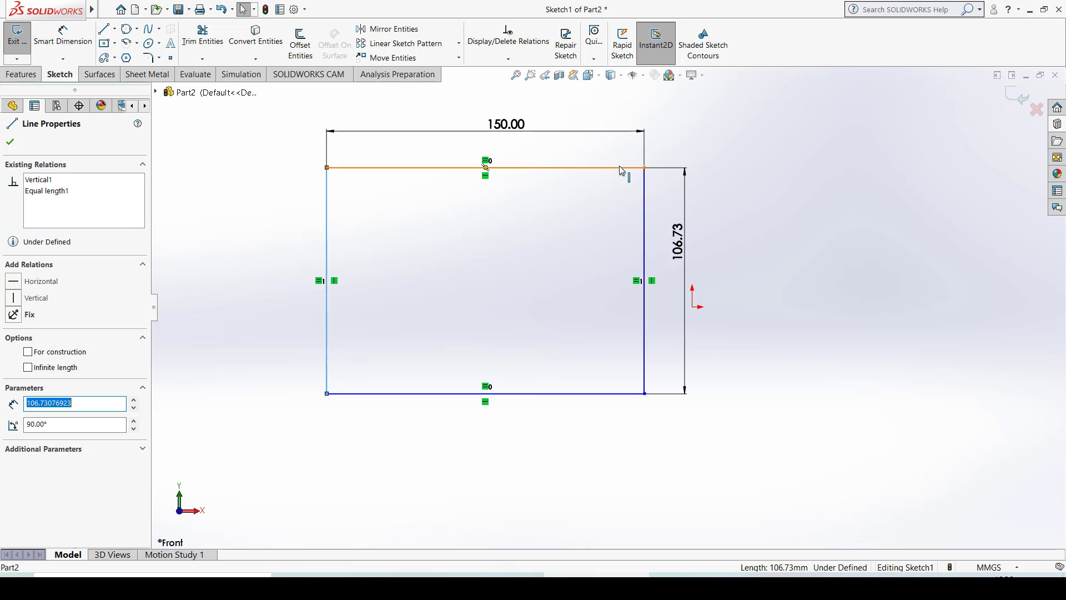
click(682, 245)
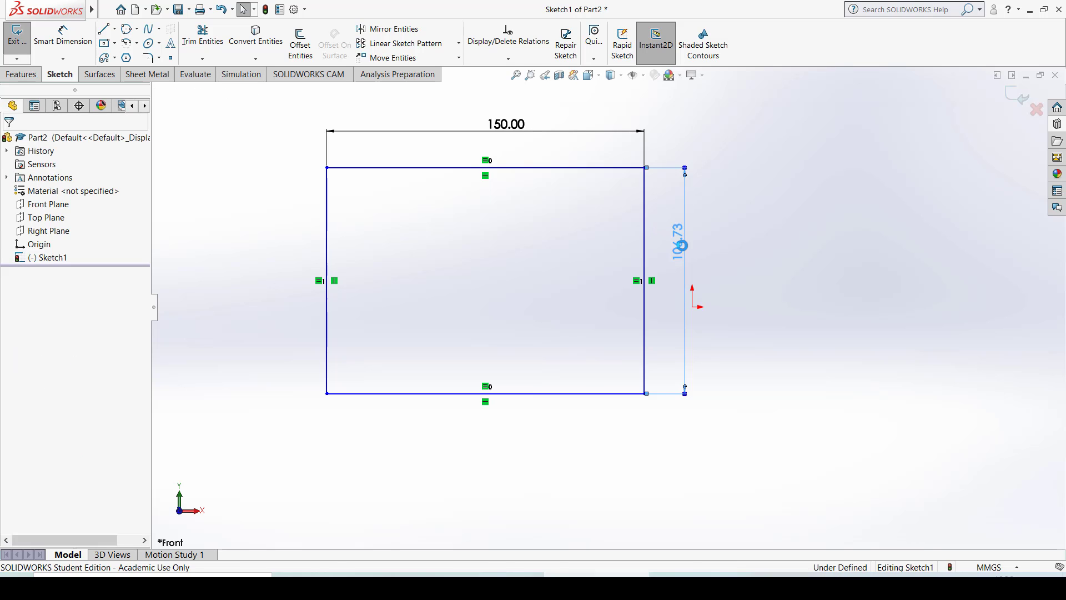
double_click(682, 245)
text(100)
key(Return)
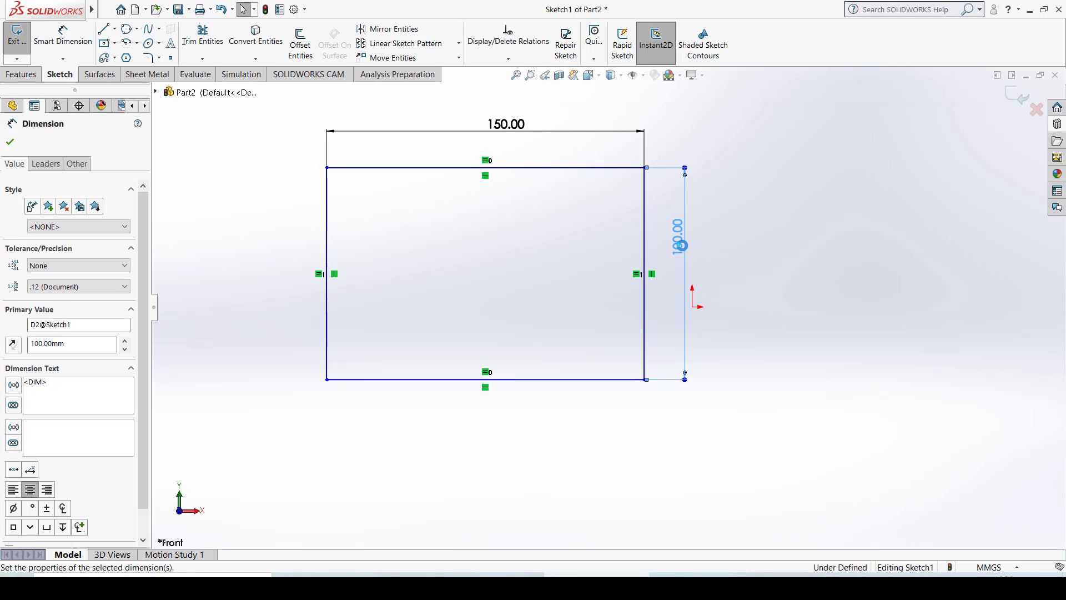
drag(701, 215, 795, 229)
click(758, 441)
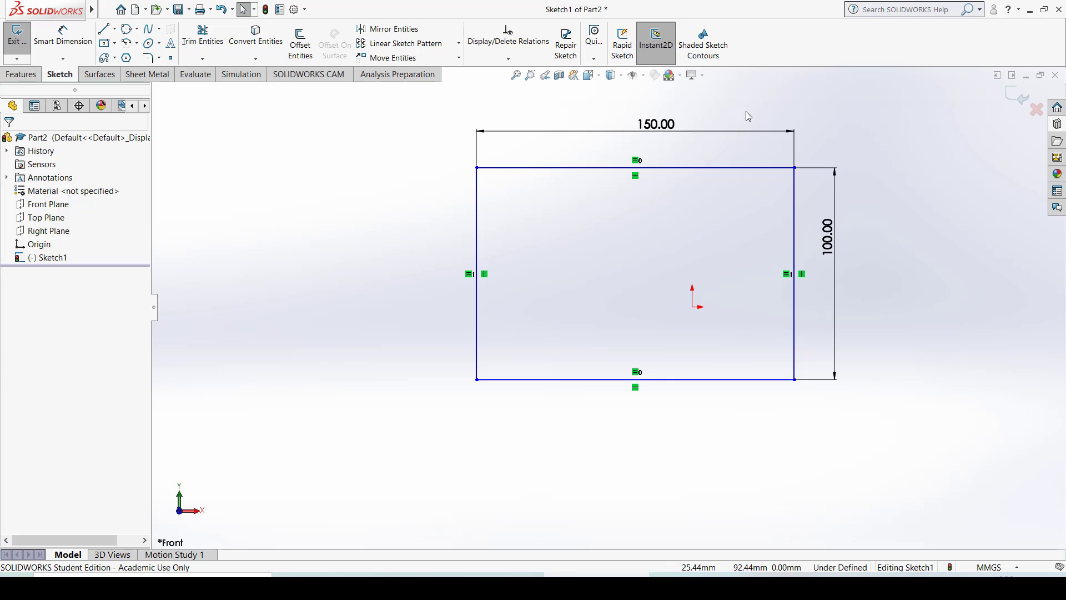
click(663, 128)
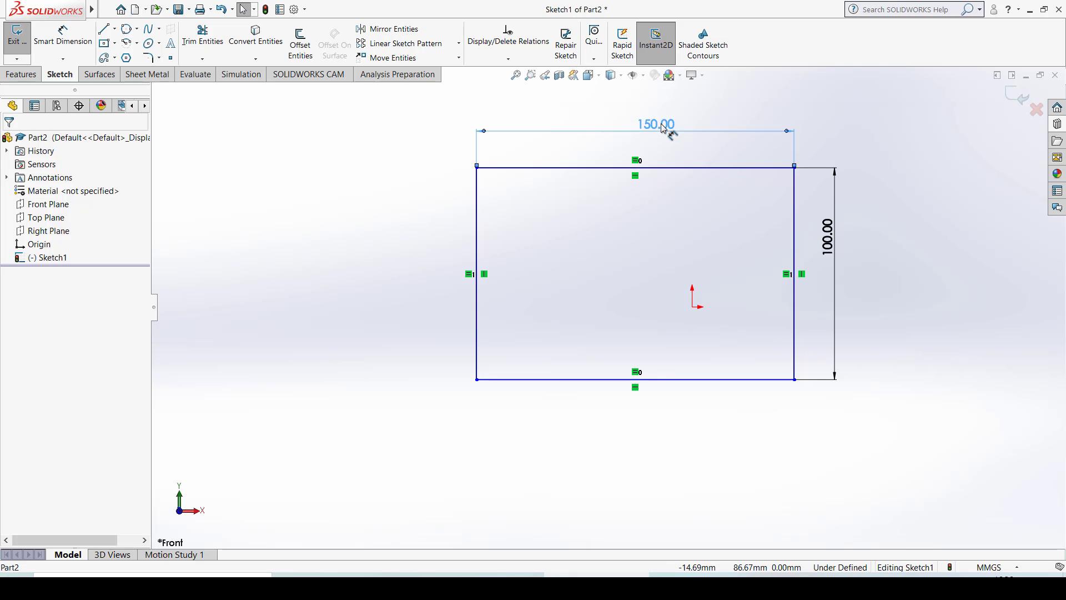
click(662, 127)
key(BackSpace)
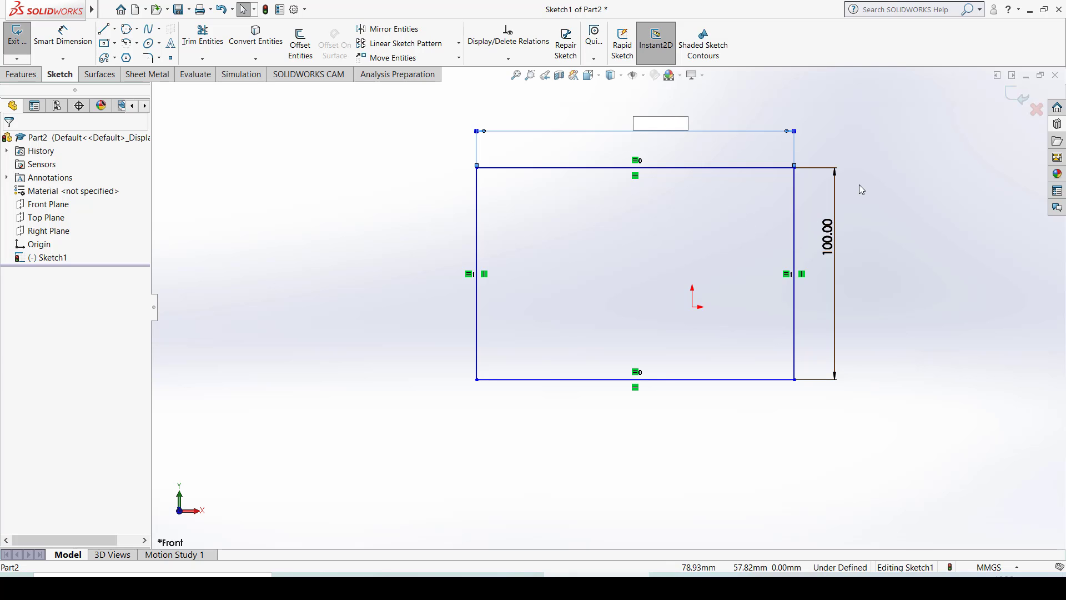
key(Escape)
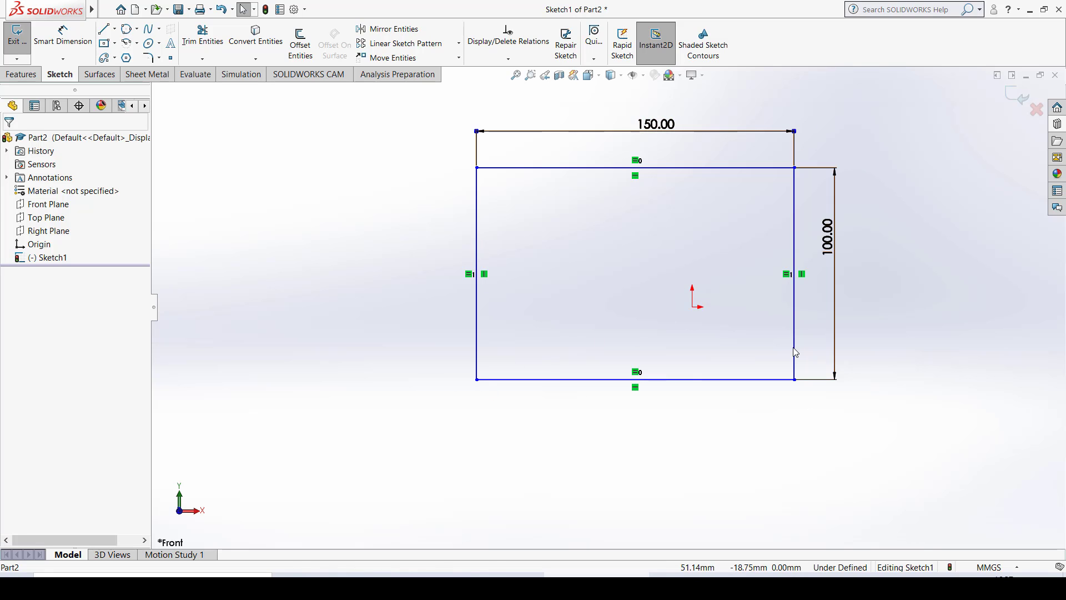
click(836, 244)
key(BackSpace)
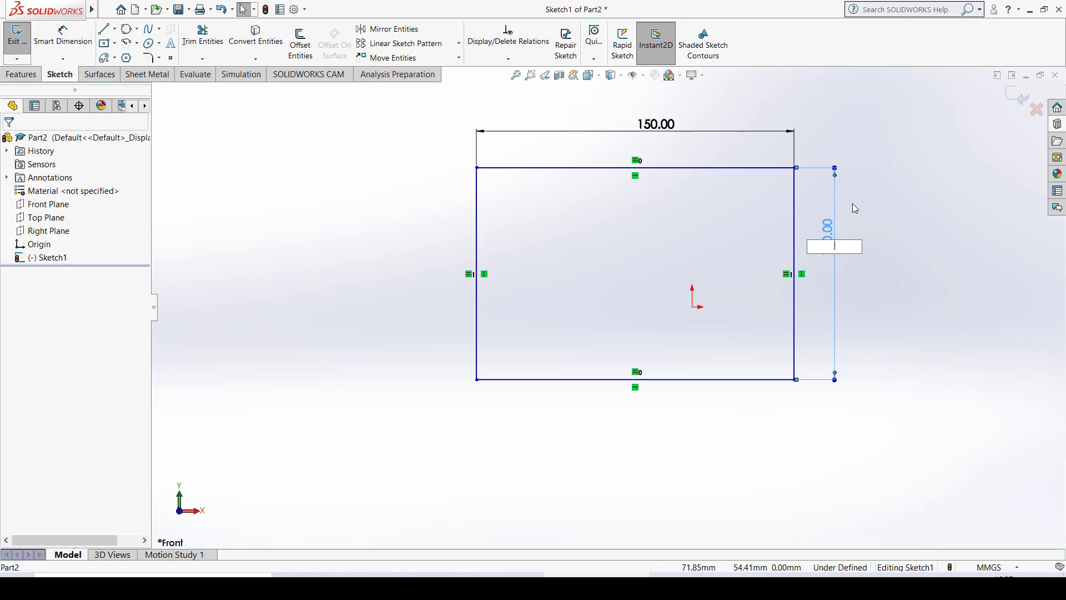
key(Return)
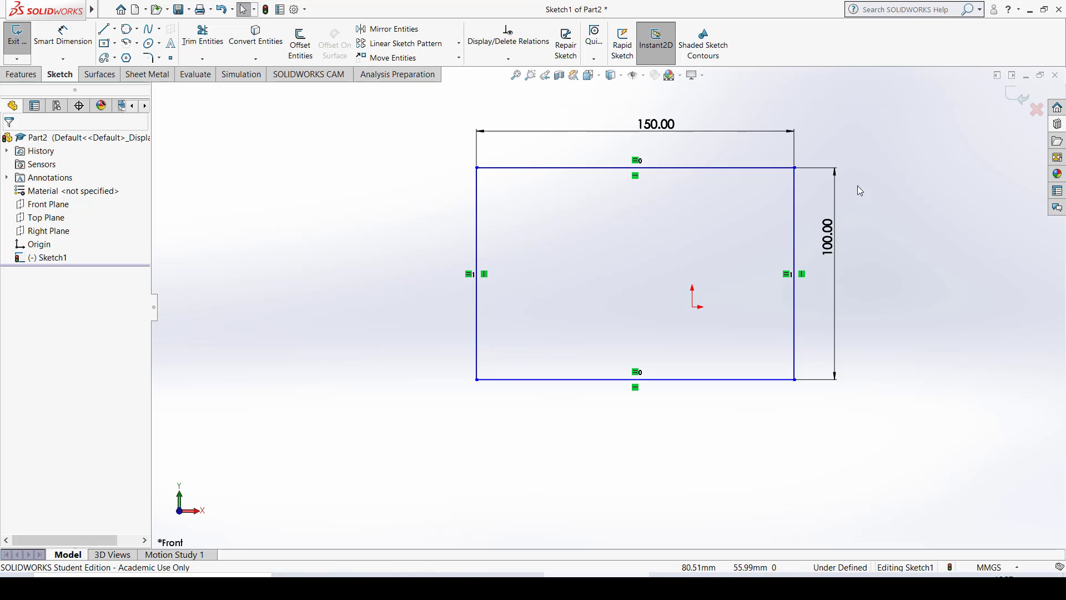
- Delete the rectangle's height and width dimensions
click(835, 172)
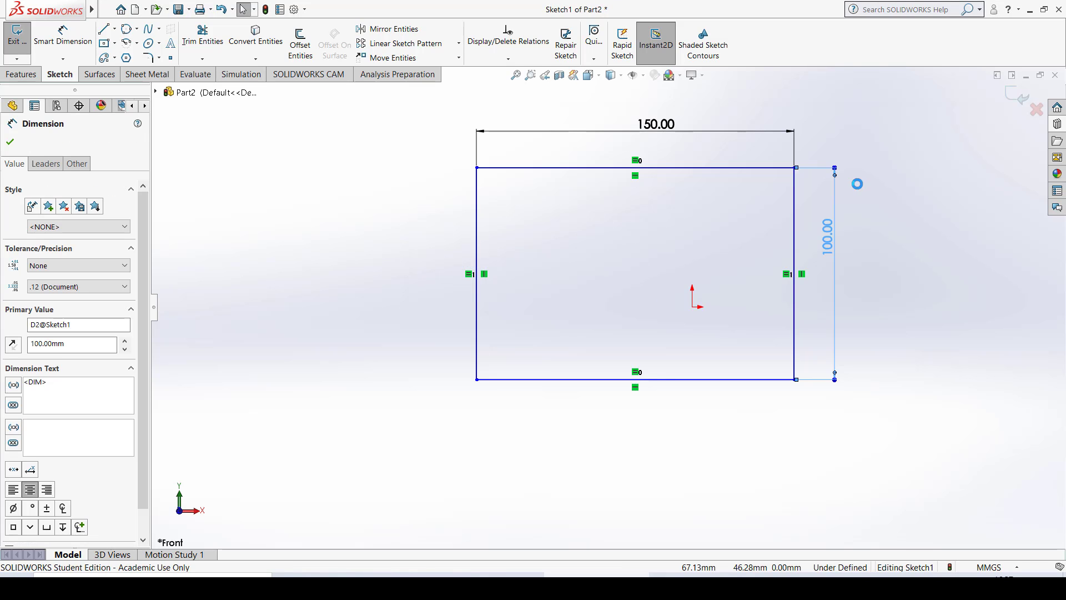
key(Delete)
click(787, 135)
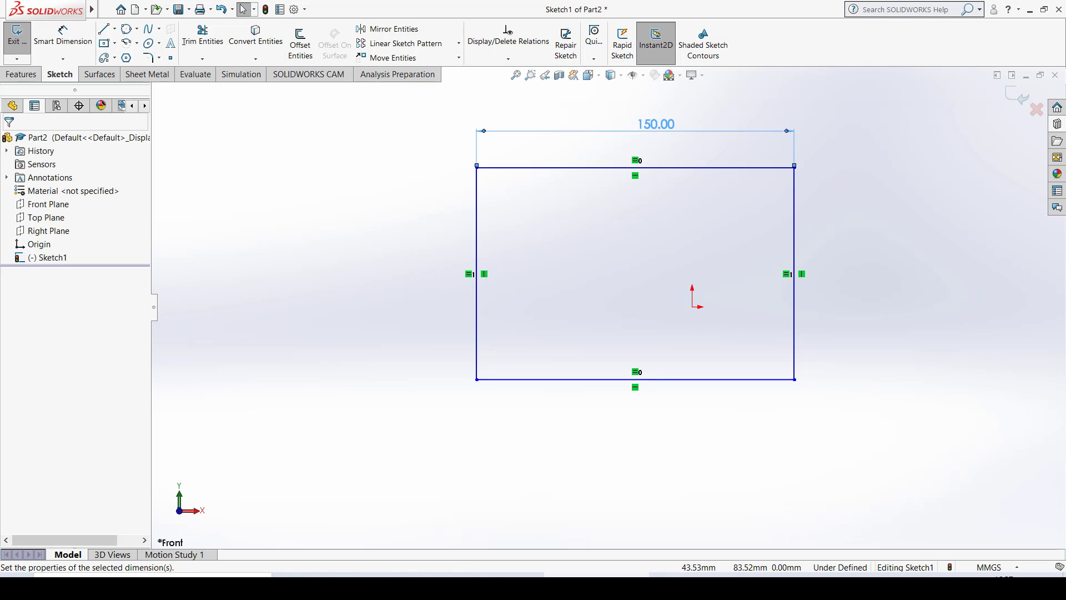
key(Delete)
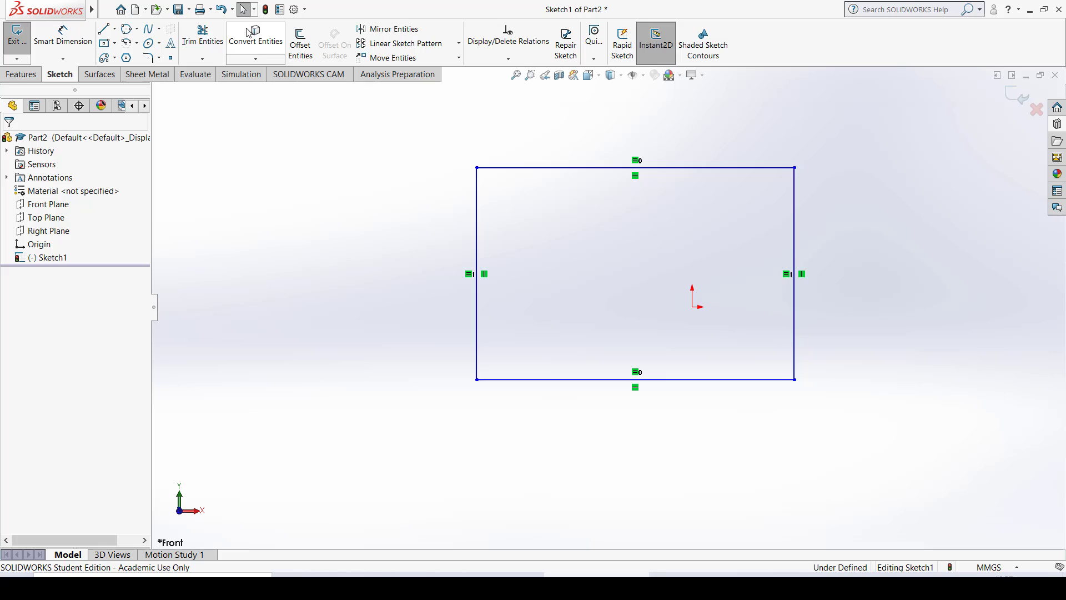
- Sketch a vertical centerline about 165 mm long through the origin, extending beyond the rectangle's upper and lower sides
click(114, 28)
click(117, 59)
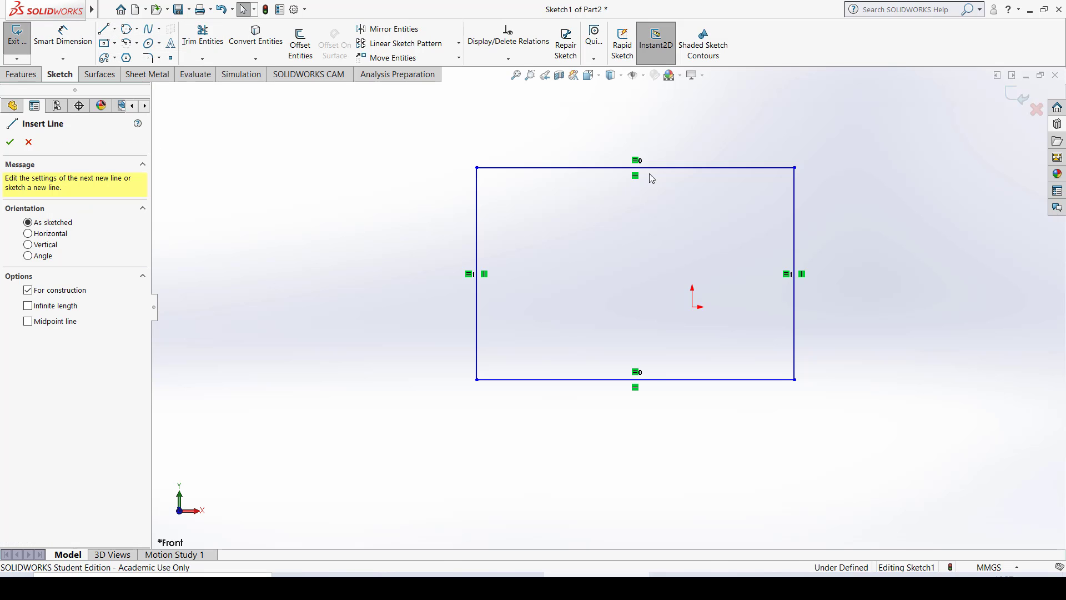
click(692, 123)
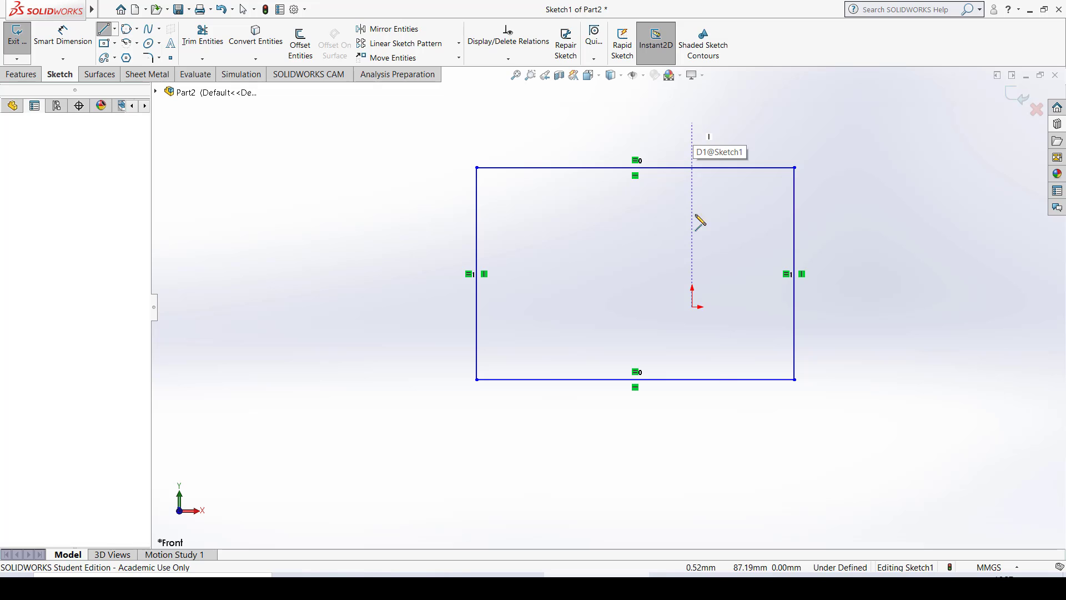
click(692, 472)
key(Escape)
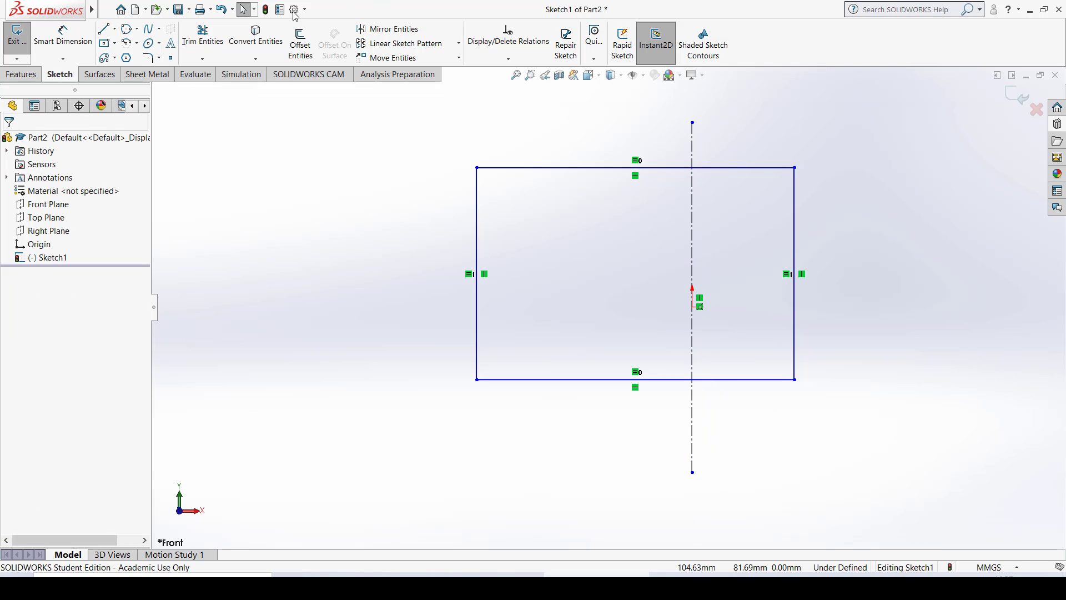
- Sketch a horizontal centerline about 244 mm long through the origin, extending beyond the rectangle's left and right sides
click(115, 29)
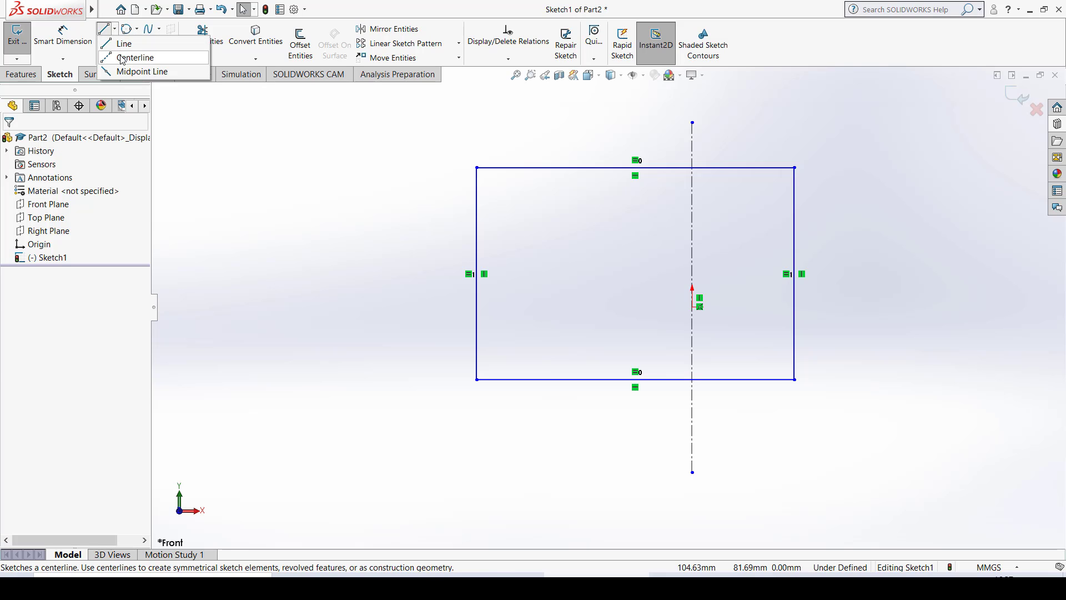
click(125, 57)
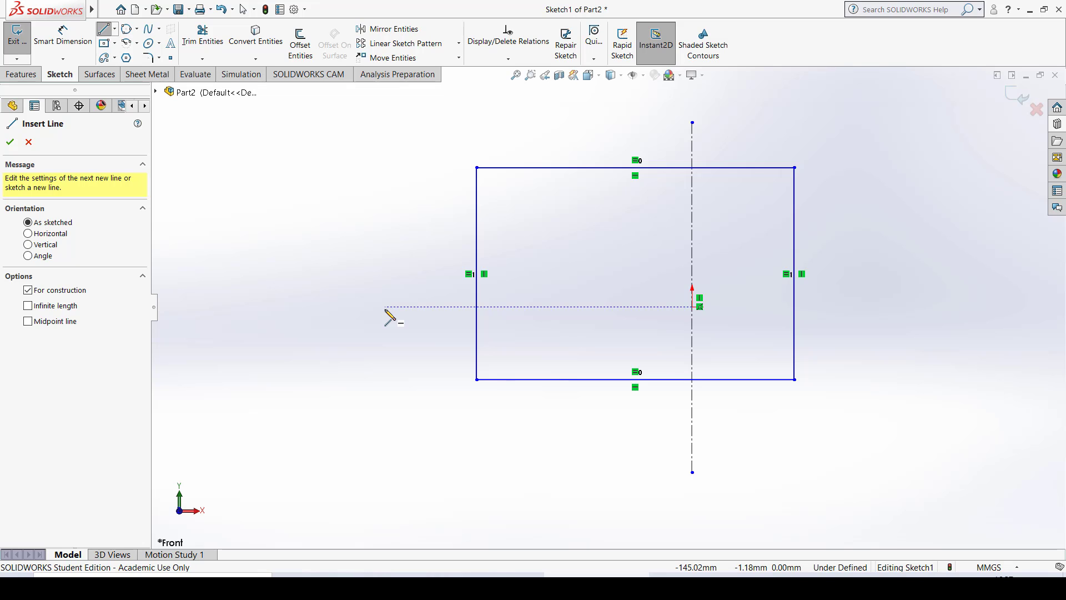
click(385, 308)
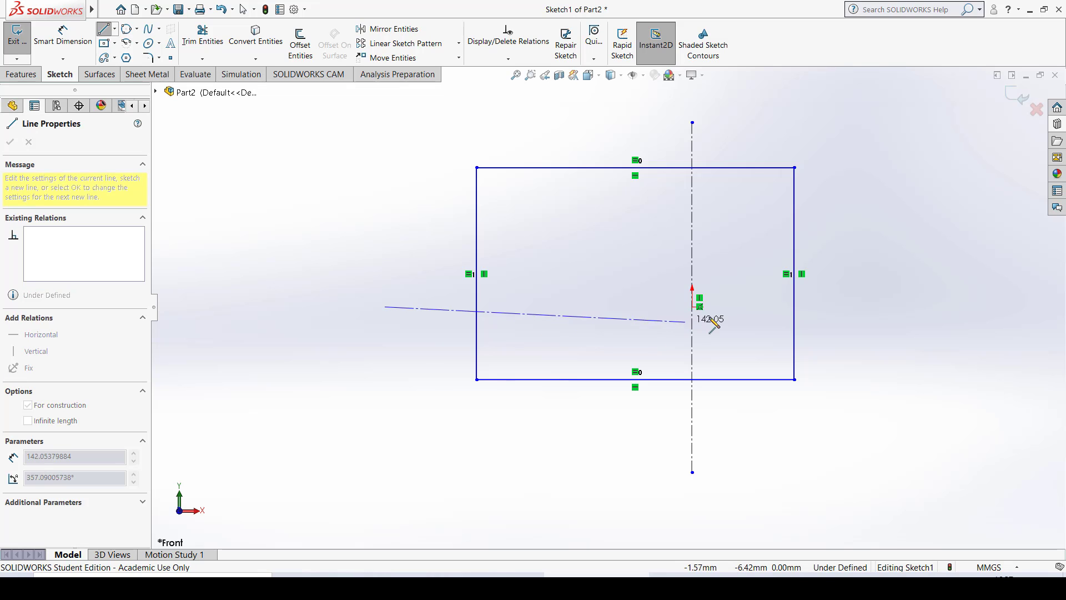
click(903, 307)
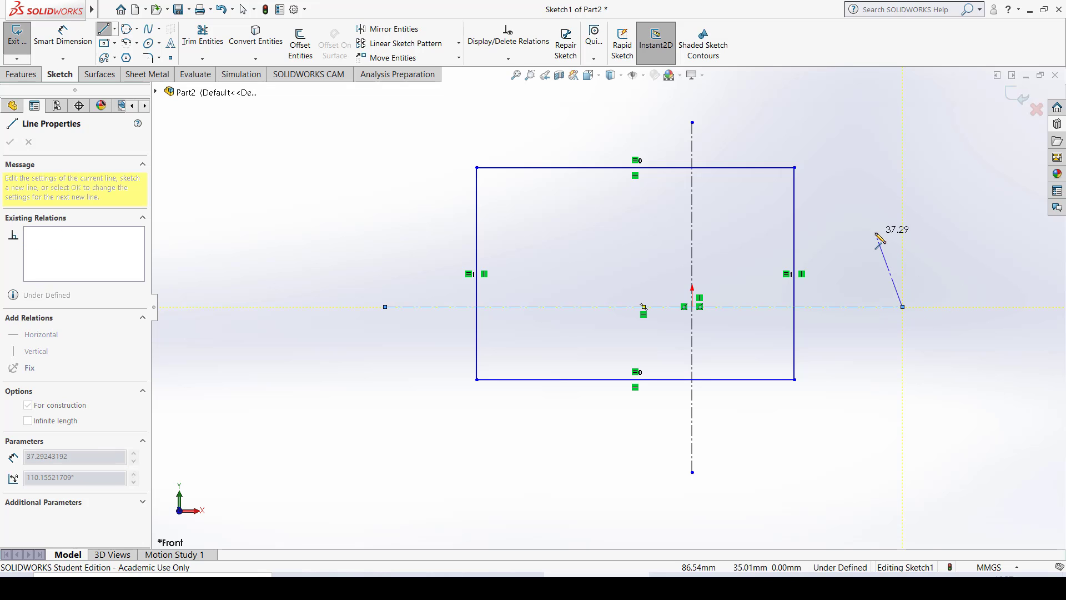
key(Escape)
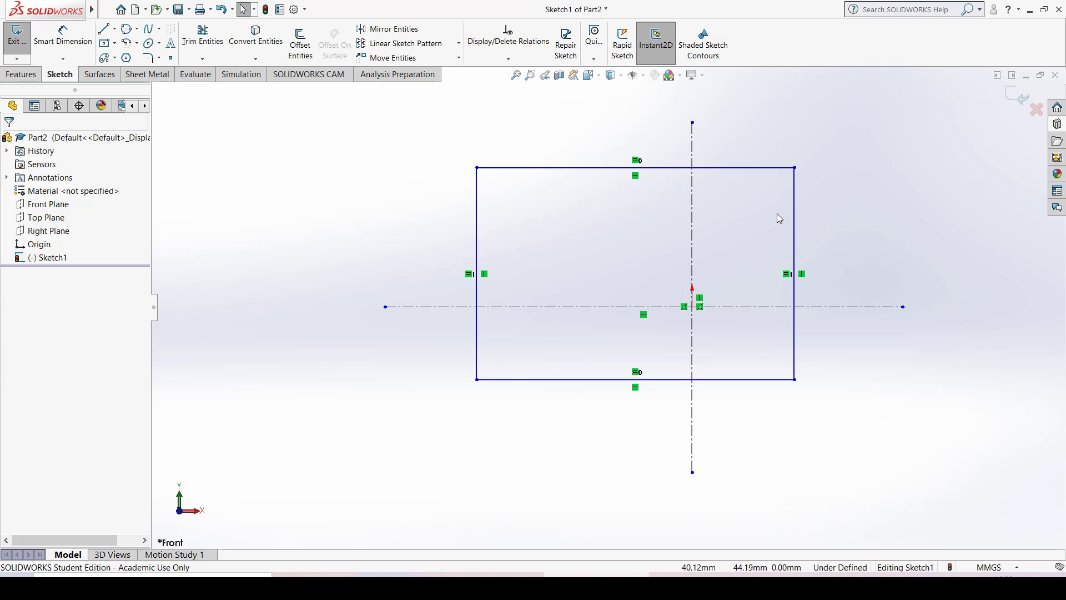
- Add a Symmetric relation between the rectangle's left and right sides about the vertical centerline
click(477, 194)
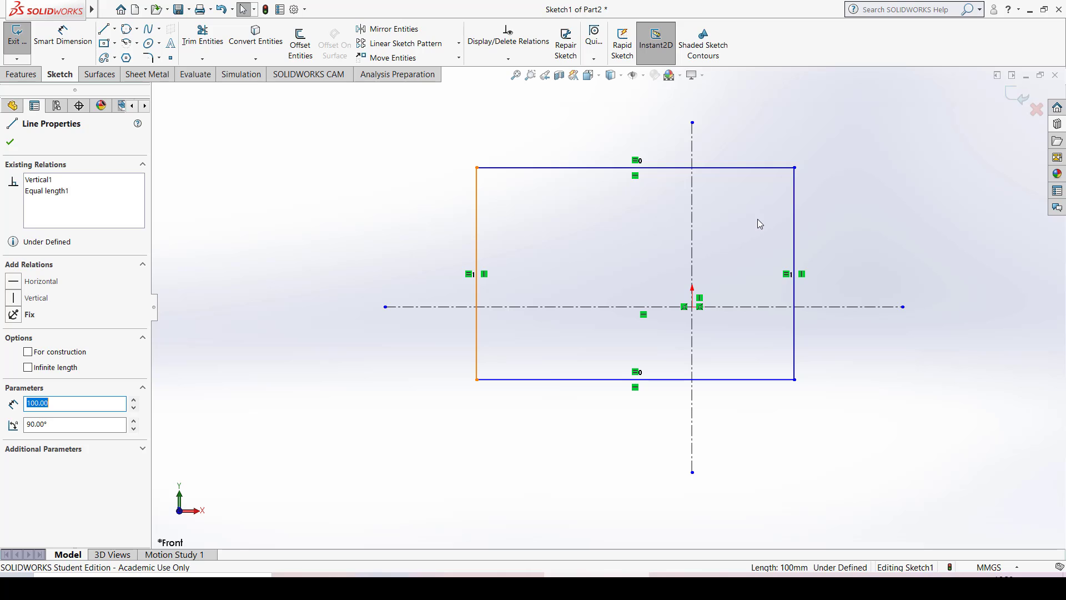
click(794, 188)
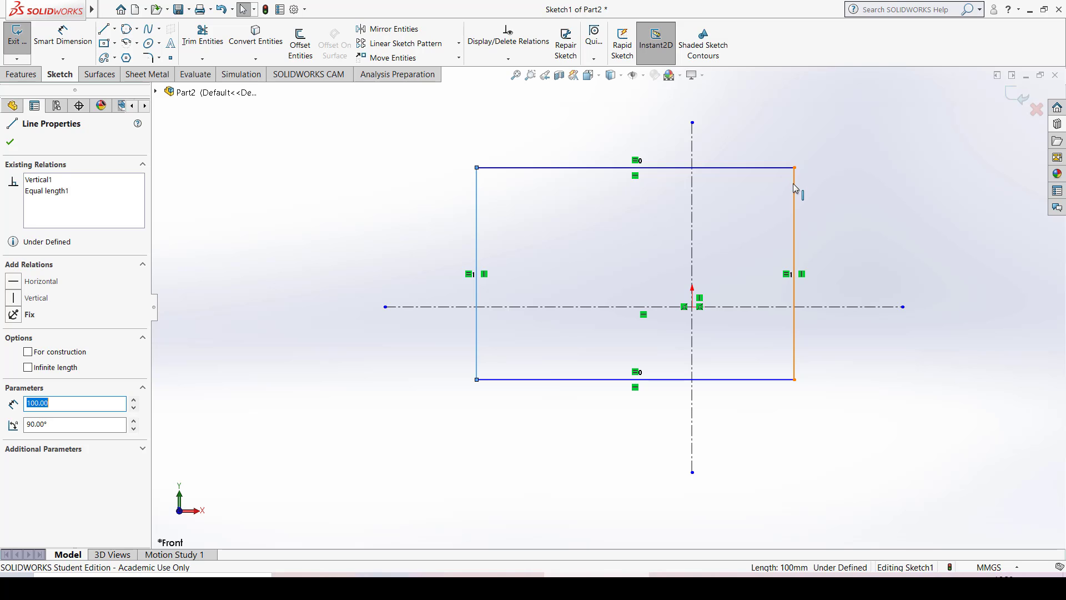
ctrl+click(692, 144)
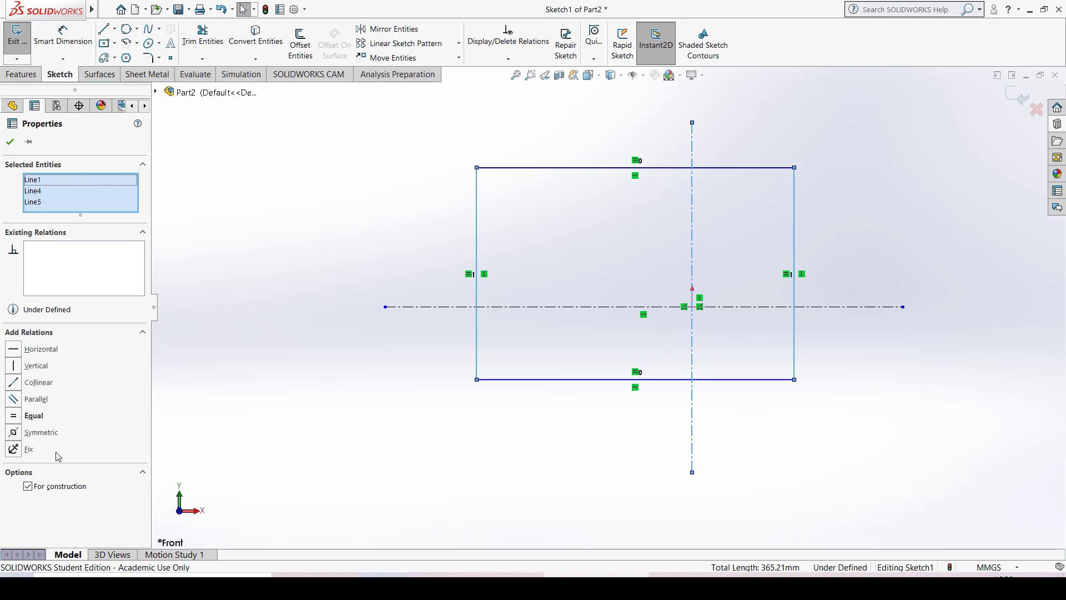
click(19, 433)
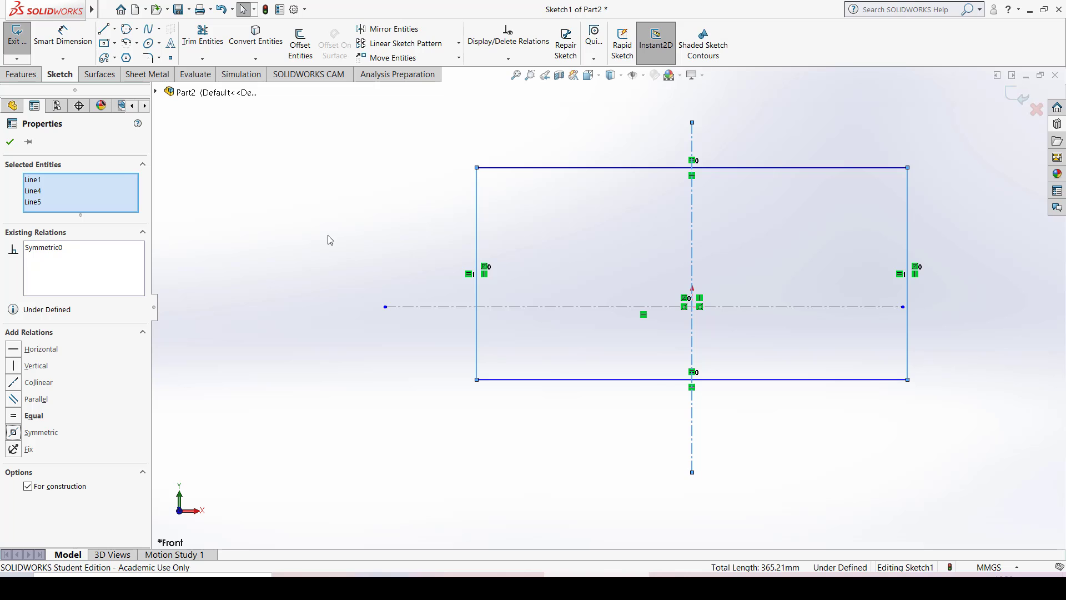
click(663, 232)
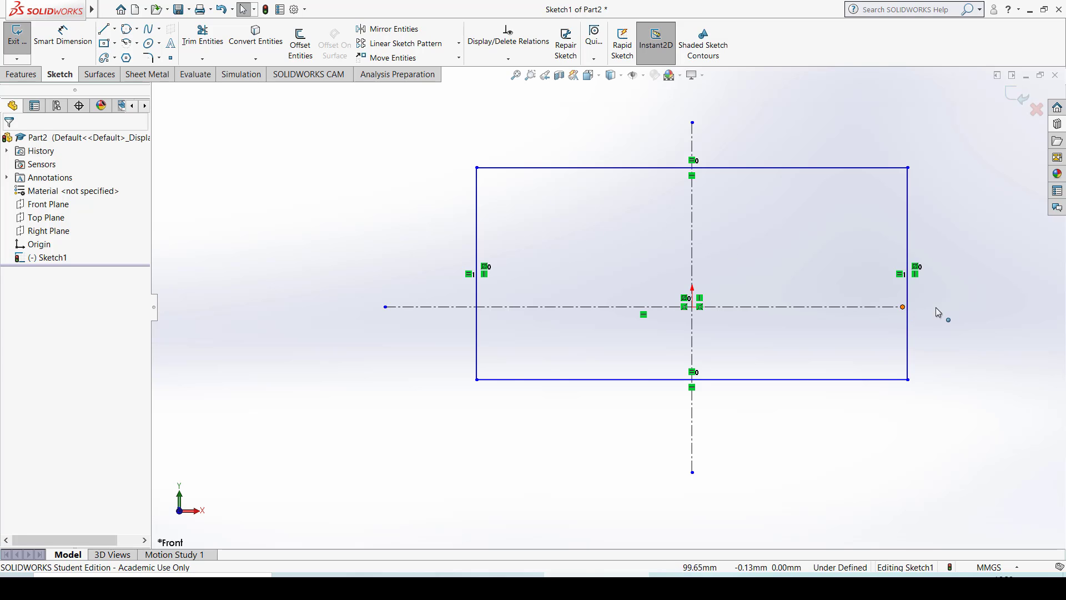
- Extend the horizontal centerline past the rectangle's right side and make the upper and lower sides symmetric about it
drag(936, 312, 978, 306)
click(959, 395)
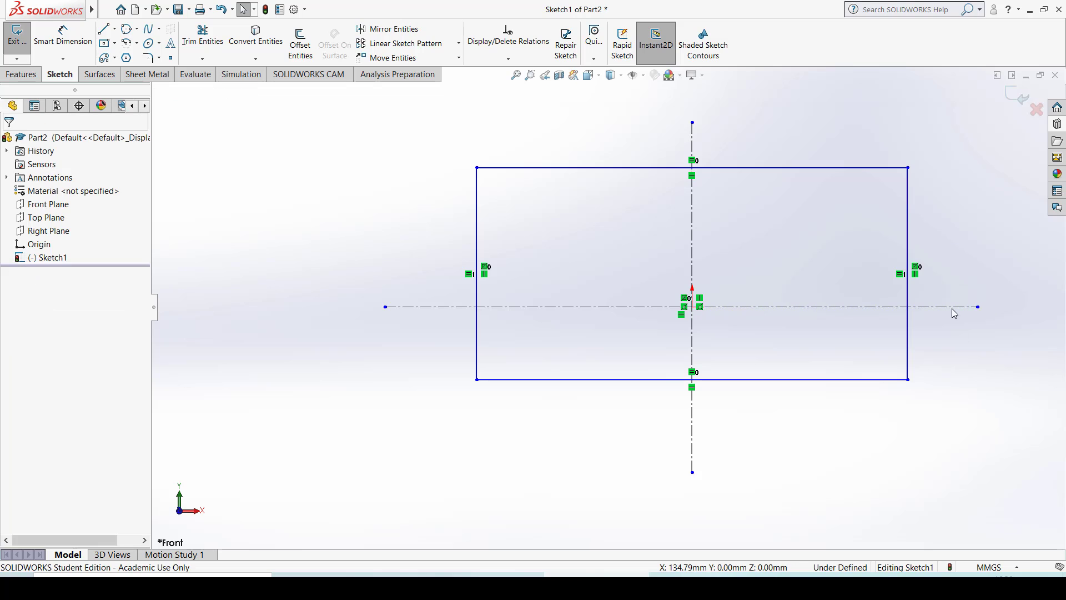
click(852, 167)
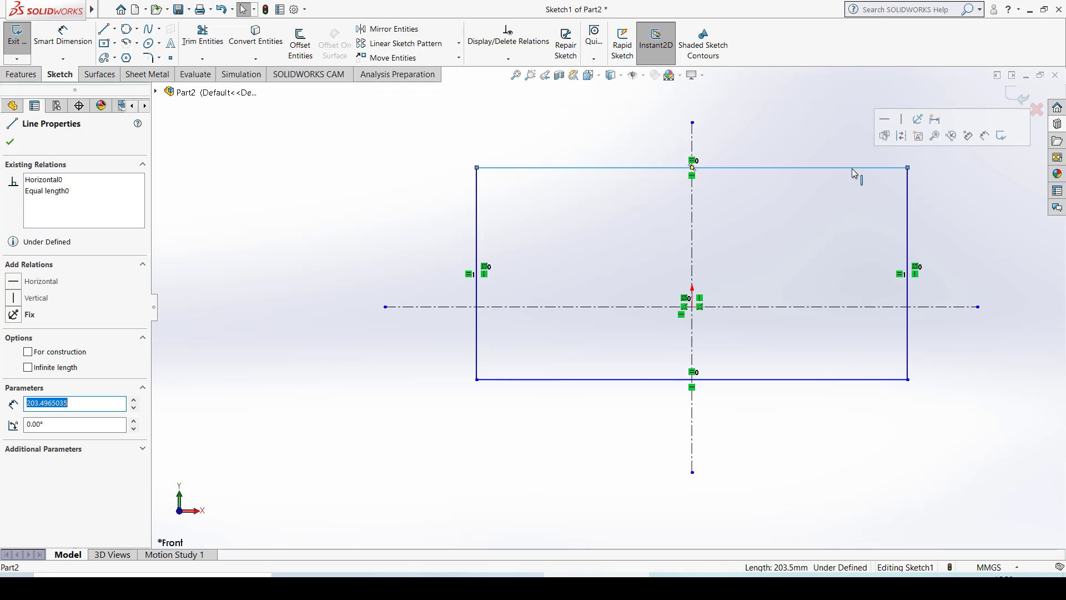
ctrl+click(822, 380)
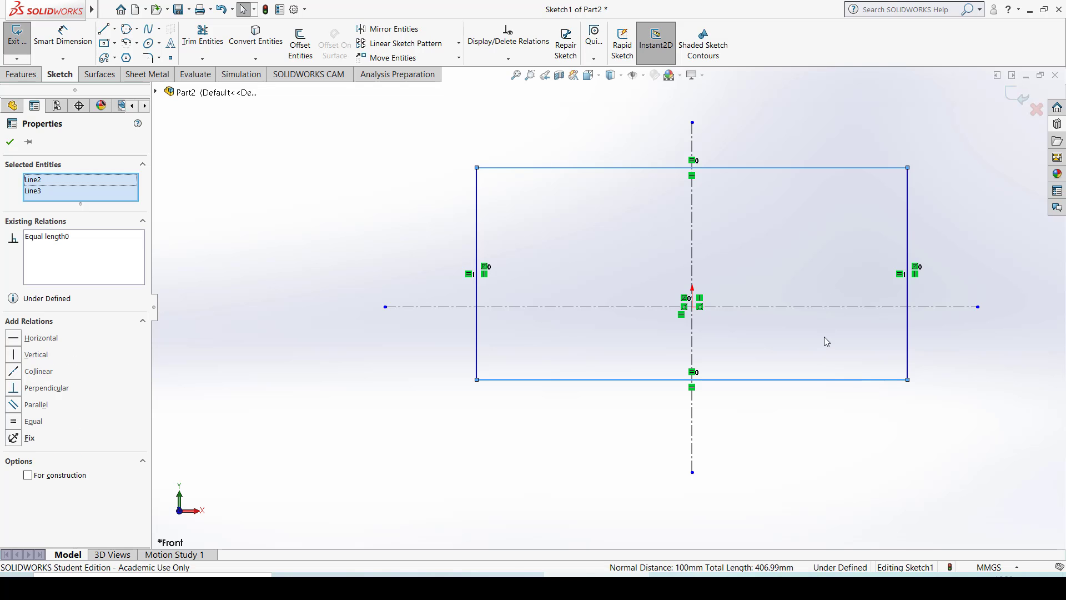
ctrl+click(826, 311)
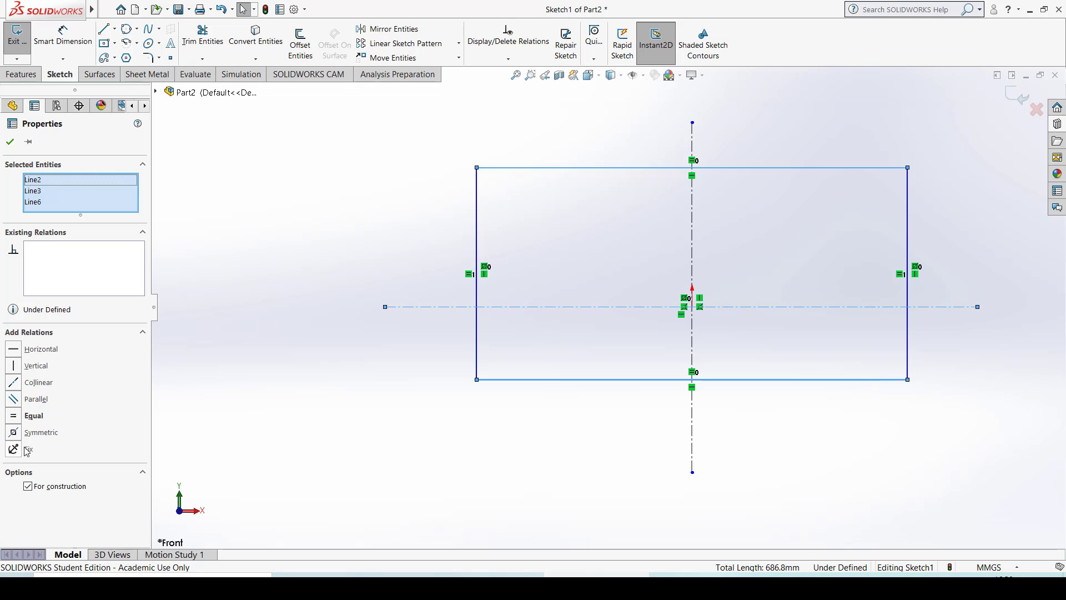
key(XF86MonBrightnessUp)
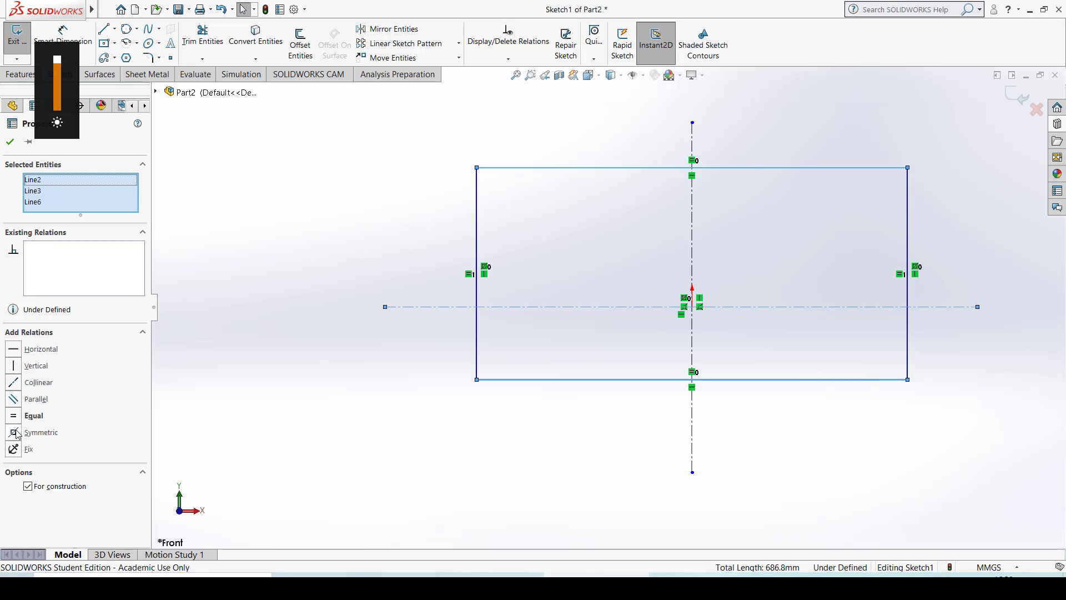
click(14, 432)
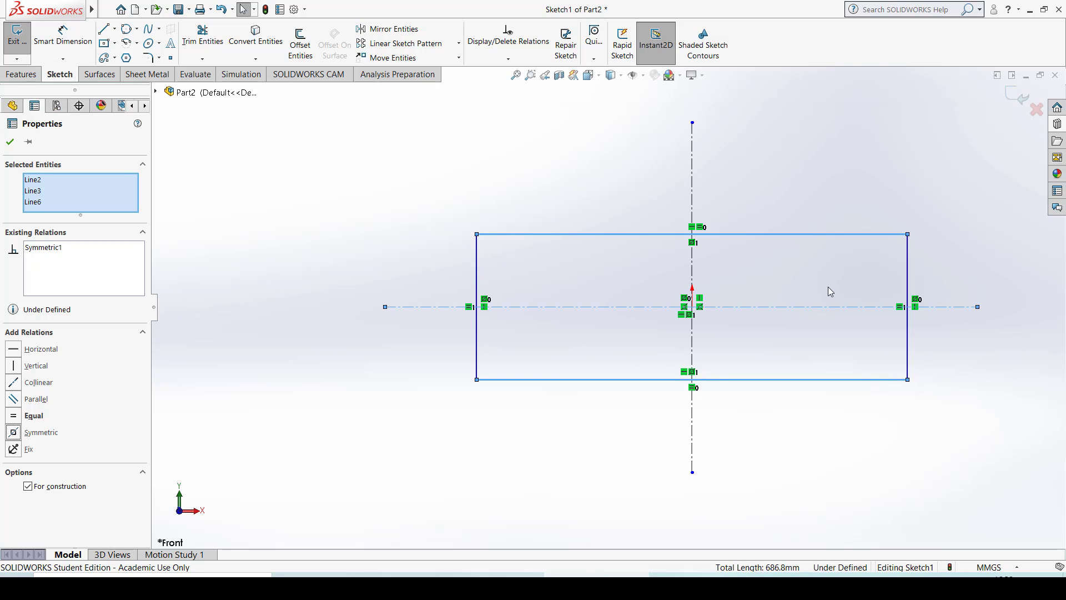
click(311, 171)
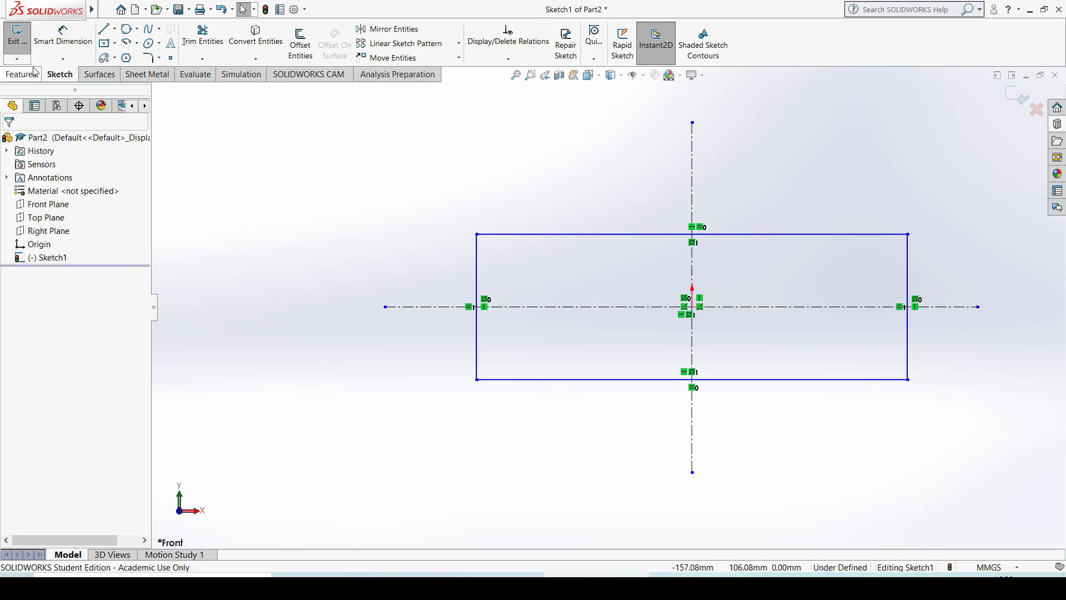
- Dimension the rectangle's left side with Smart Dimension and set its length to 100 mm
click(53, 47)
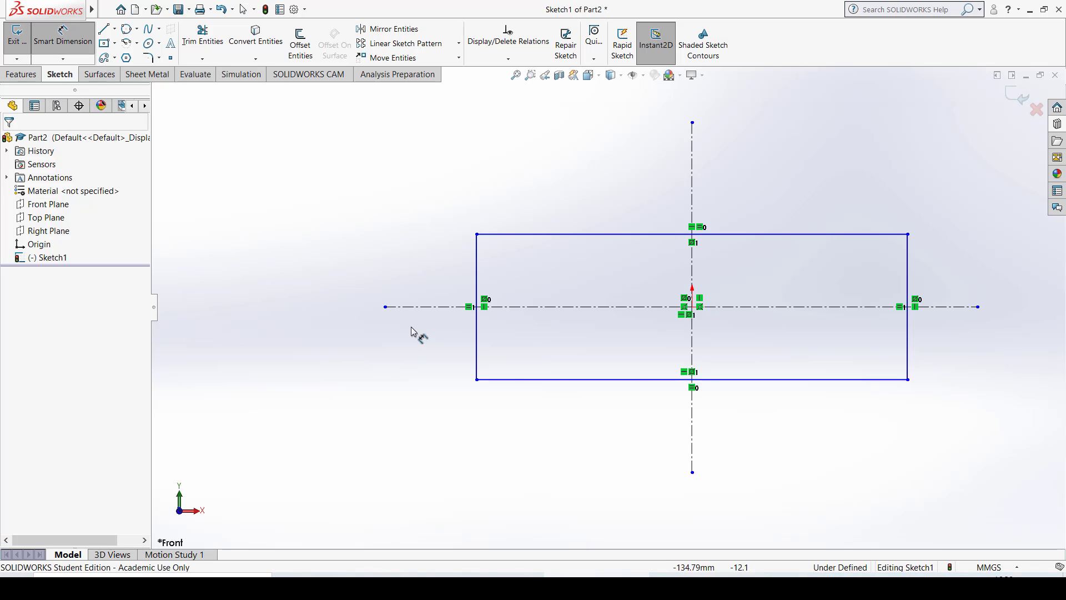
click(477, 273)
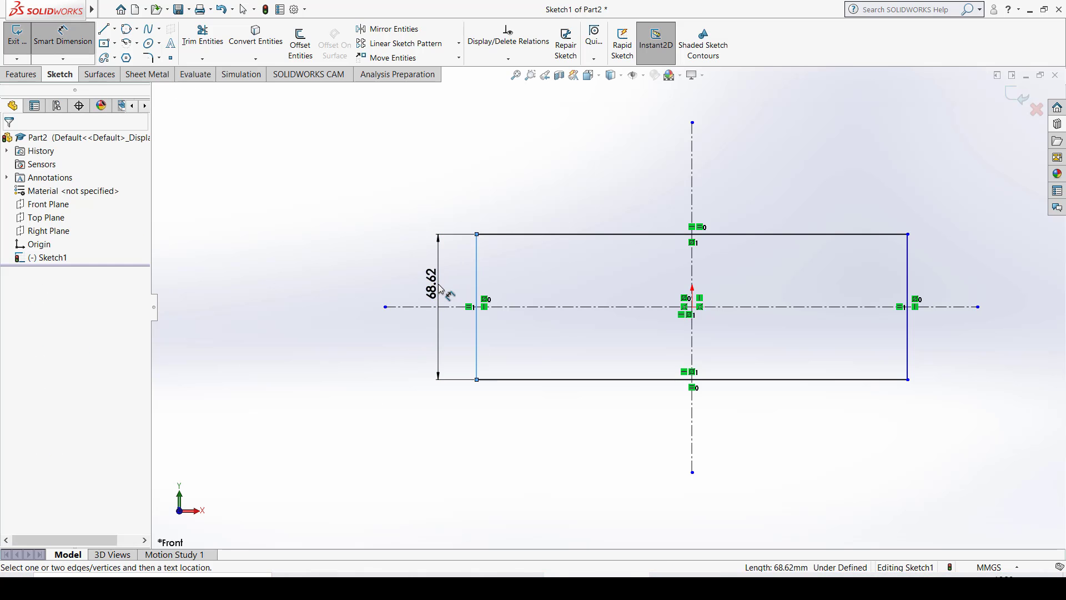
click(439, 297)
text(100)
key(Return)
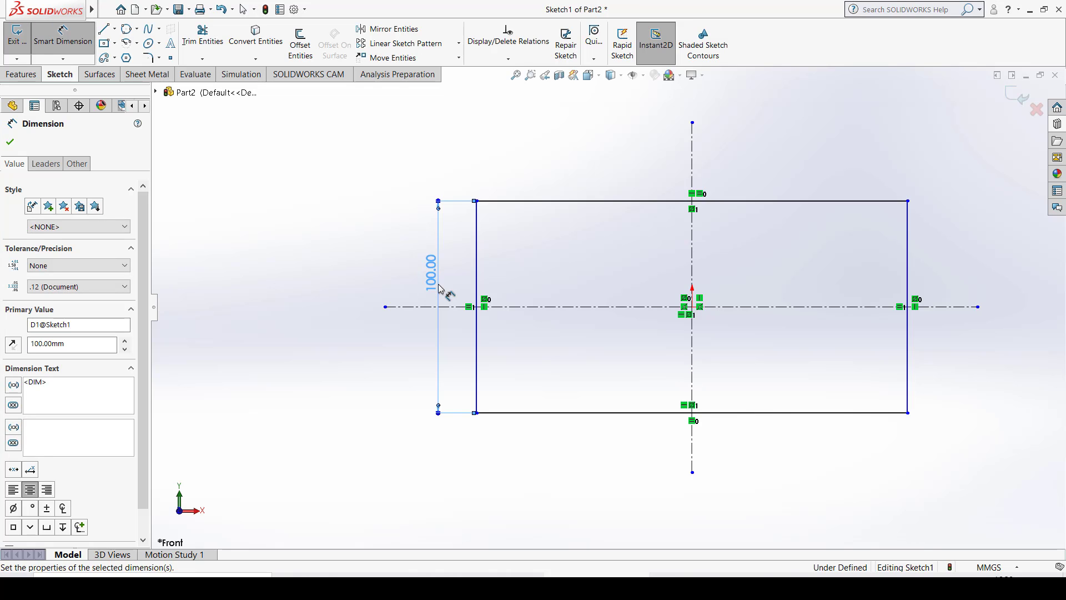
- Dimension the rectangle's upper side and set its length to 200 mm
click(549, 201)
click(552, 185)
text(200)
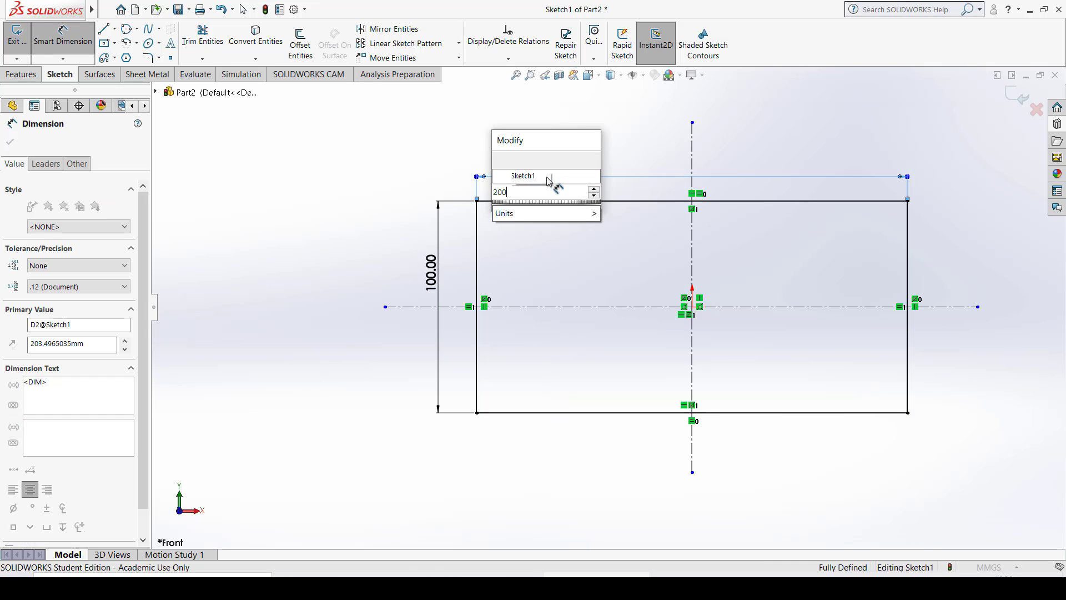
key(Return)
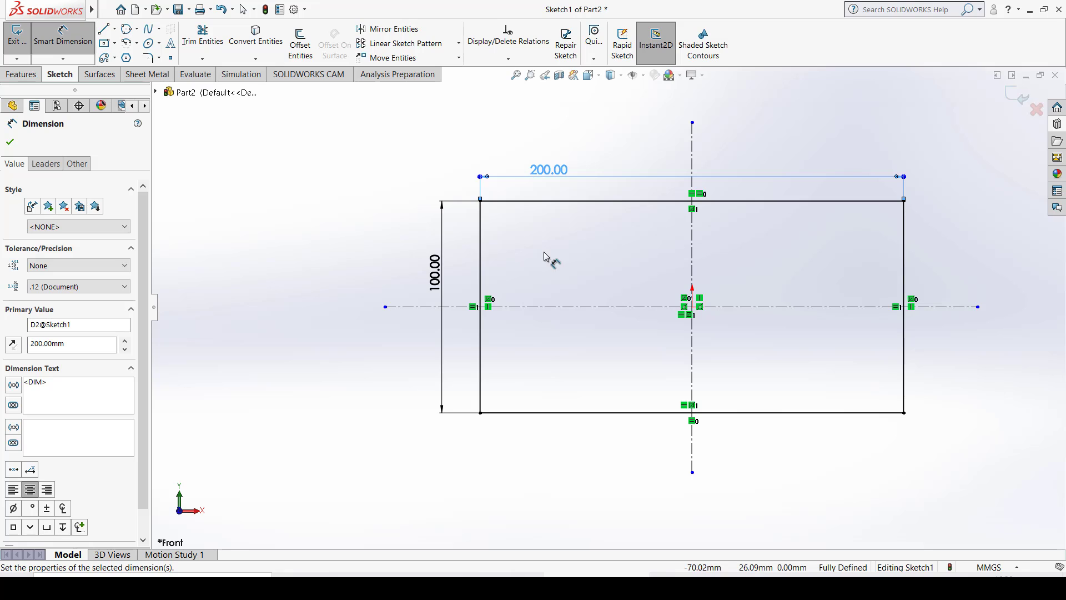
click(75, 39)
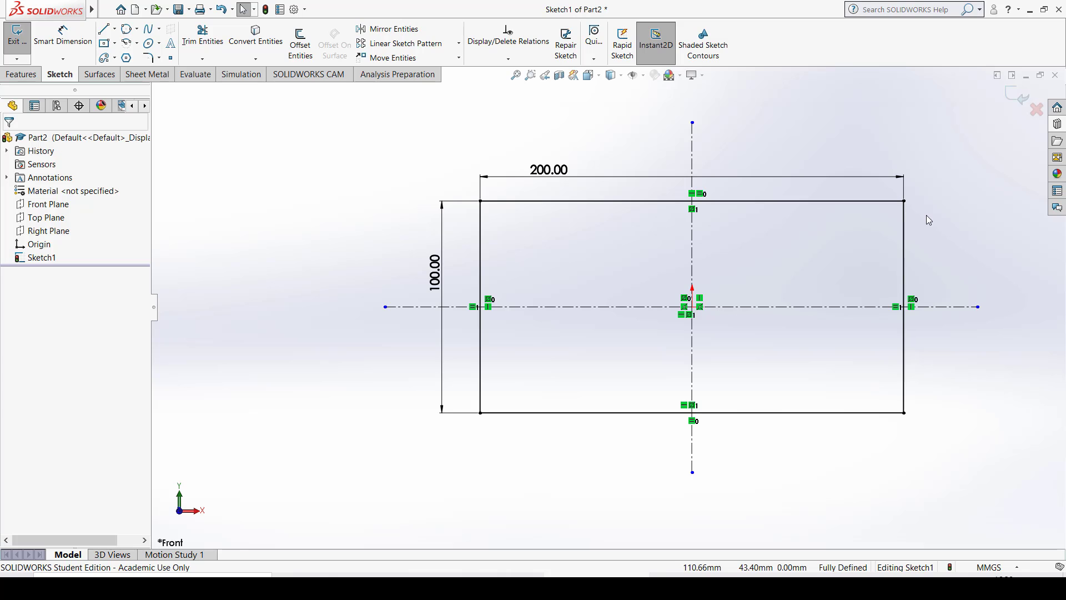
- Check the rectangle's sides and corners for remaining freedom by inspecting them and trying to move the upper-left corner
click(878, 202)
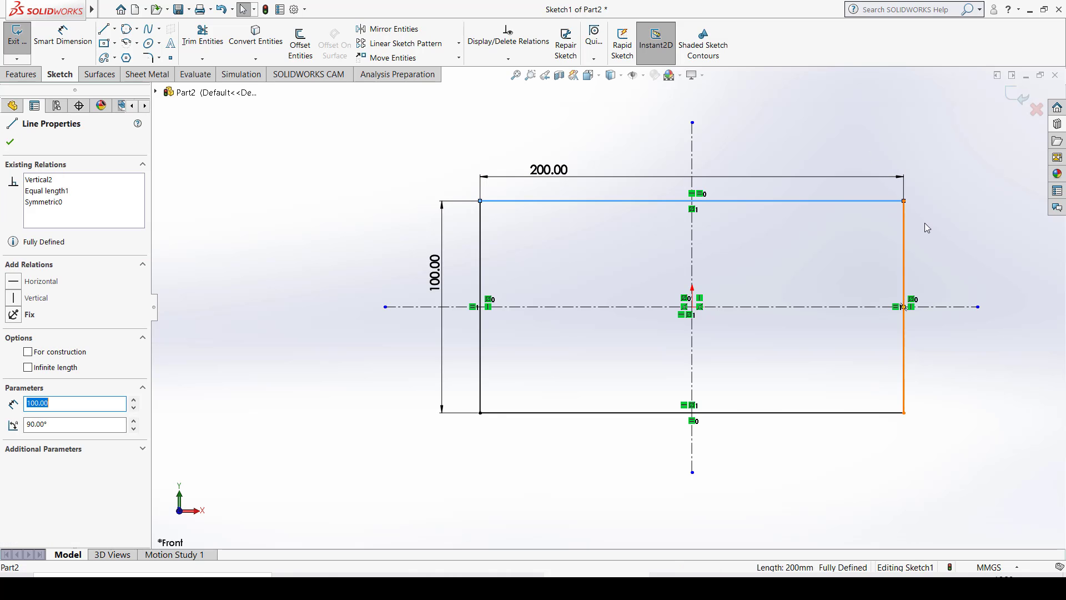
click(862, 412)
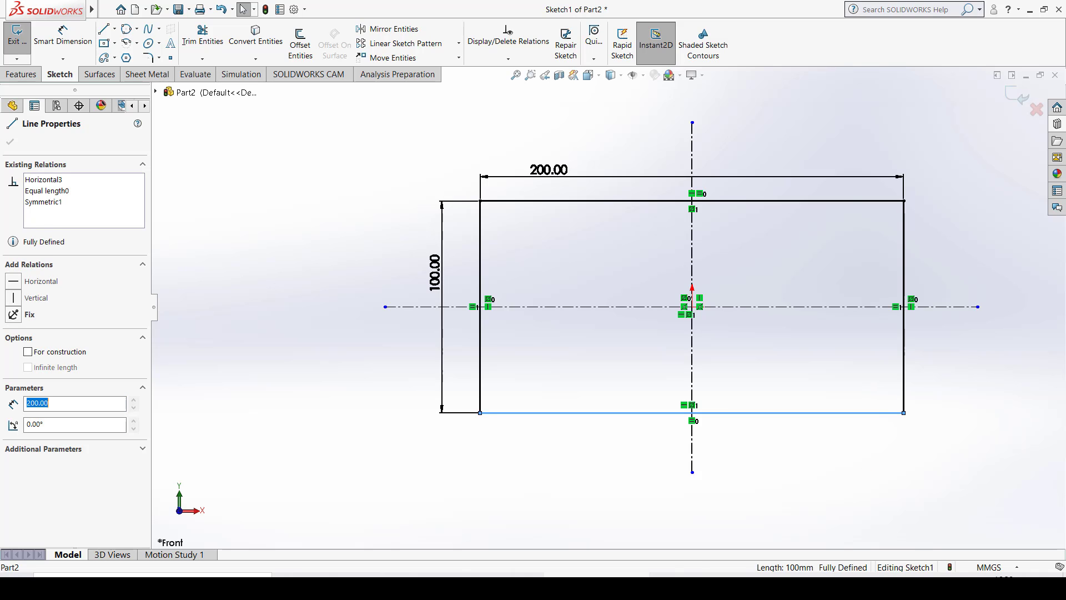
click(904, 413)
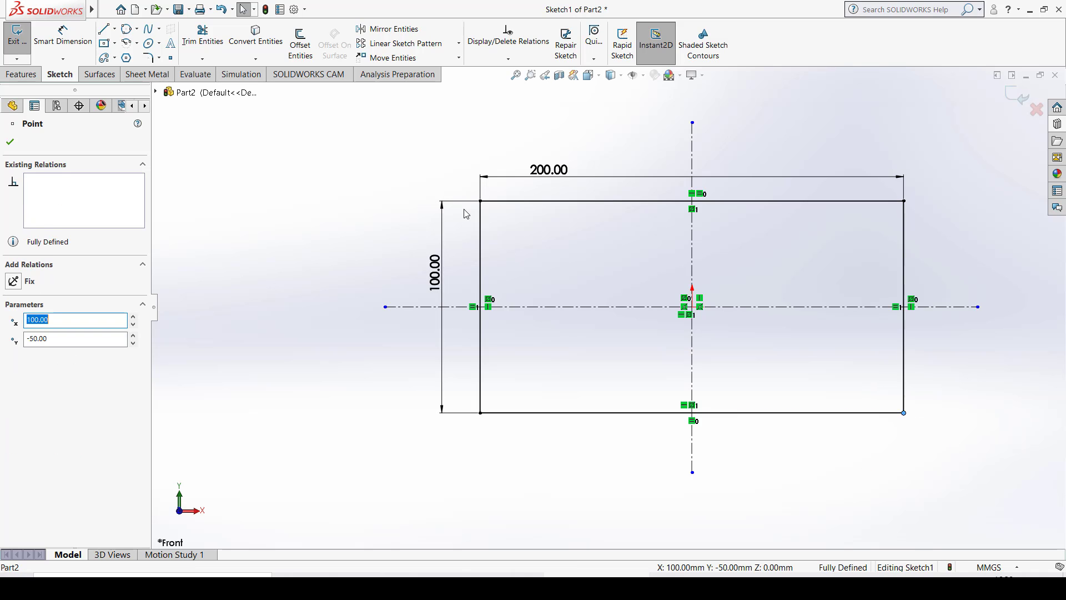
drag(481, 202, 309, 189)
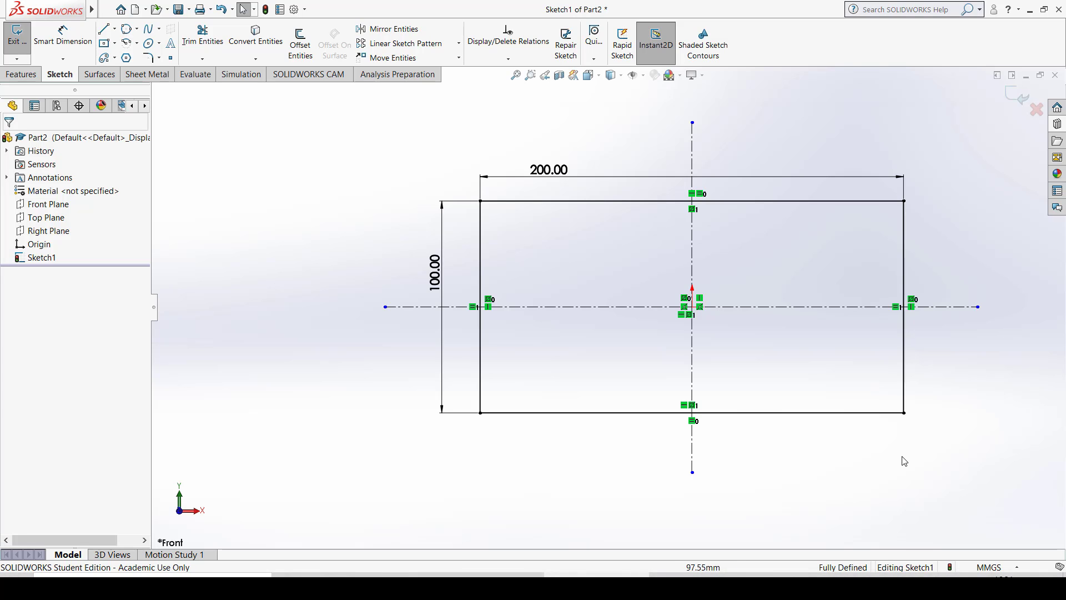
- Delete the whole rectangle with its centerlines and dimensions, keeping the empty sketch in Front view
mouse_move(970, 120)
mouse_down()
mouse_move(815, 393)
mouse_move(422, 528)
mouse_up()
key(Delete)
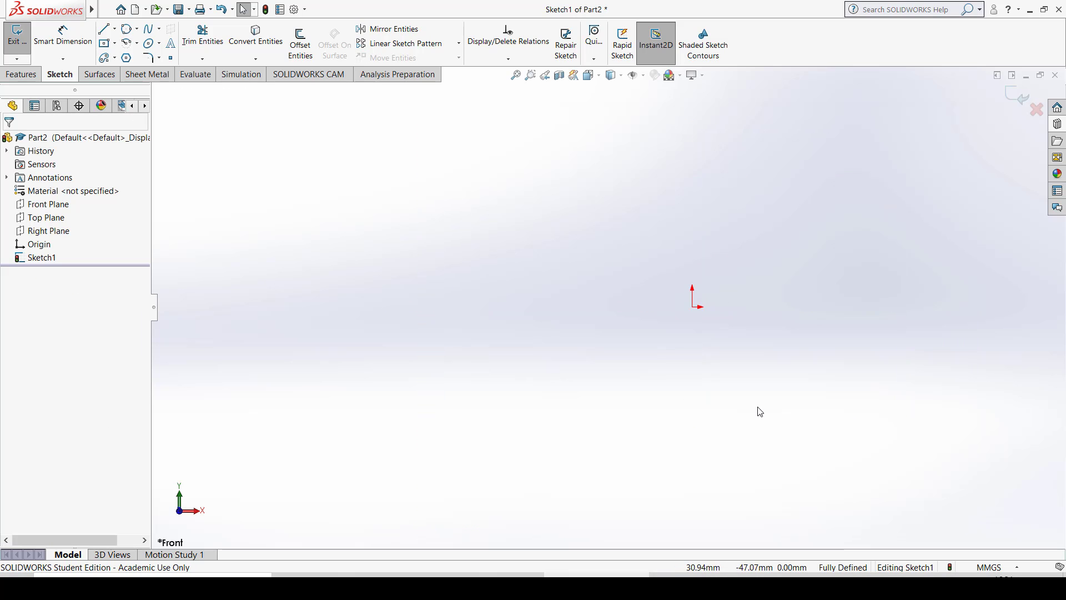
key(ctrl+8)
key(ctrl+8)
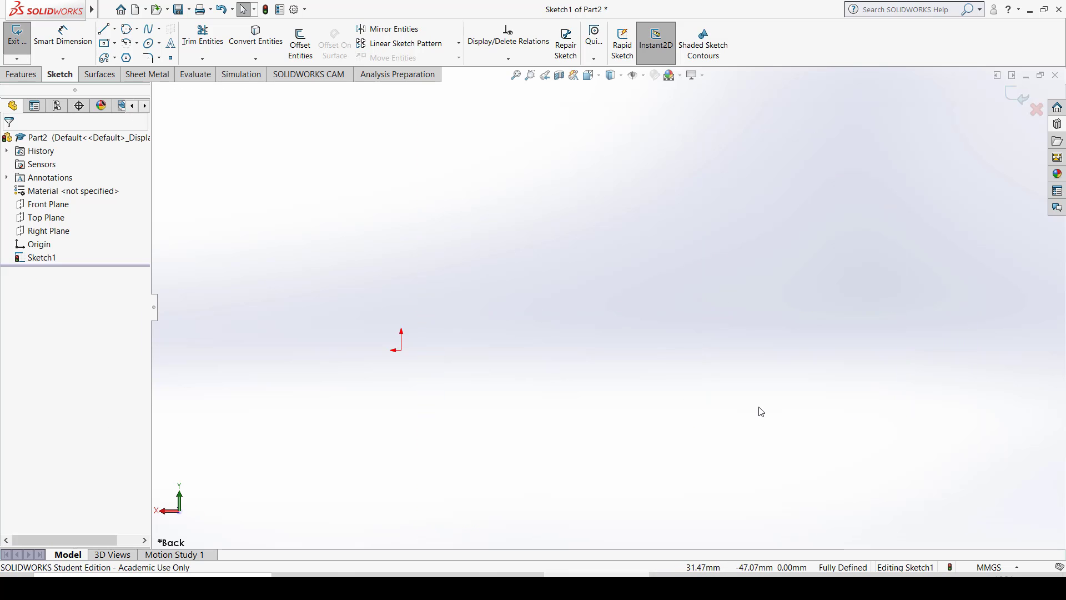
mouse_move(828, 396)
ctrl+middle_down()
mouse_move(724, 315)
mouse_move(605, 340)
ctrl+middle_up()
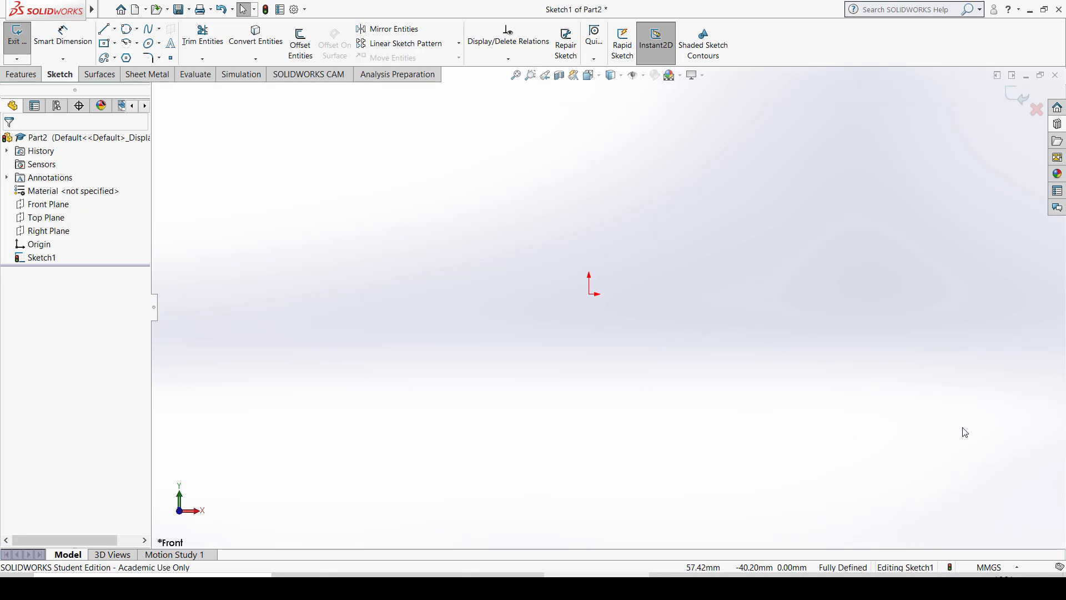
- Sketch a slanted line about 75 mm long at about 28°, rising from a point left of the origin
click(103, 29)
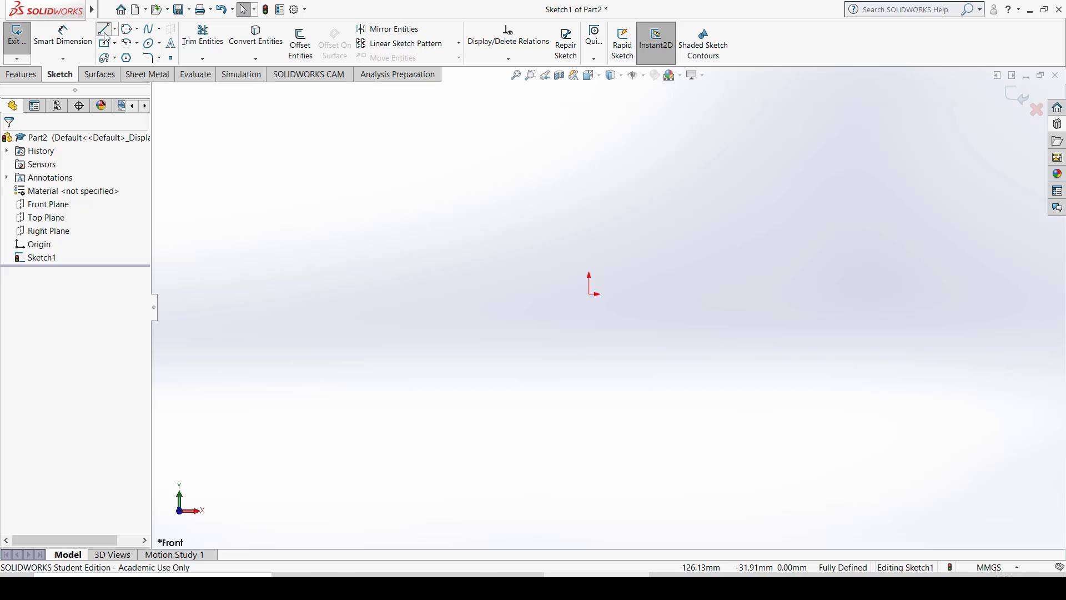
click(366, 293)
click(596, 172)
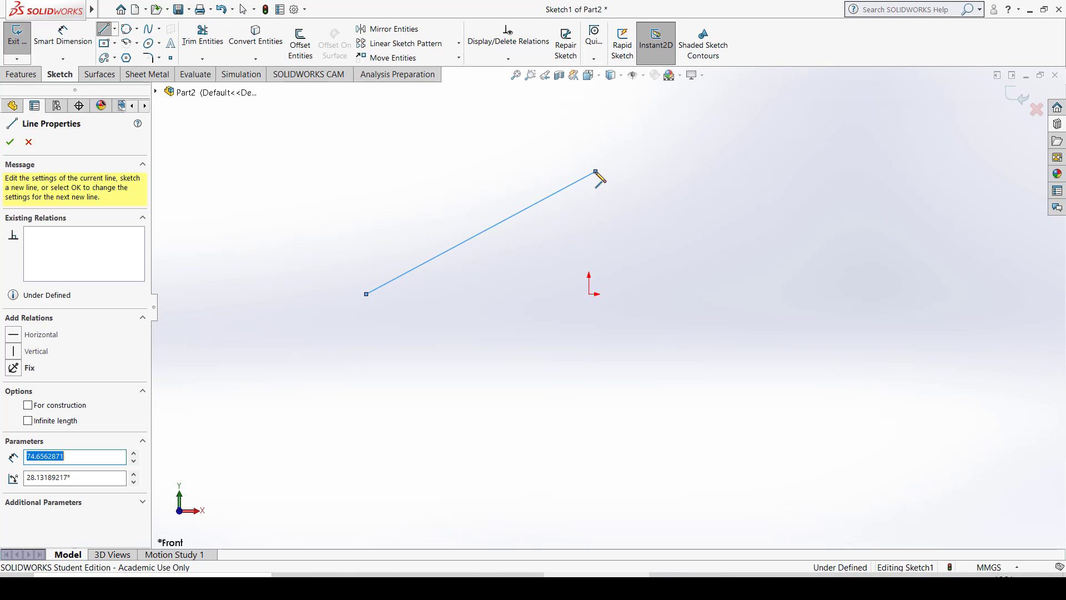
key(Escape)
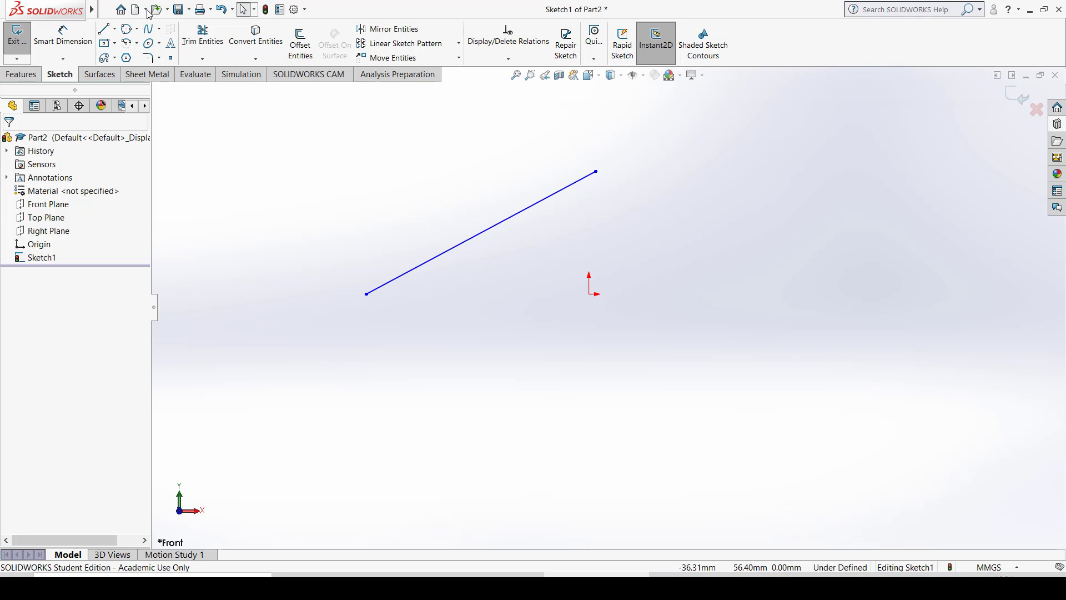
- Add a Horizontal relation between the slanted line's lower endpoint and the origin
click(58, 40)
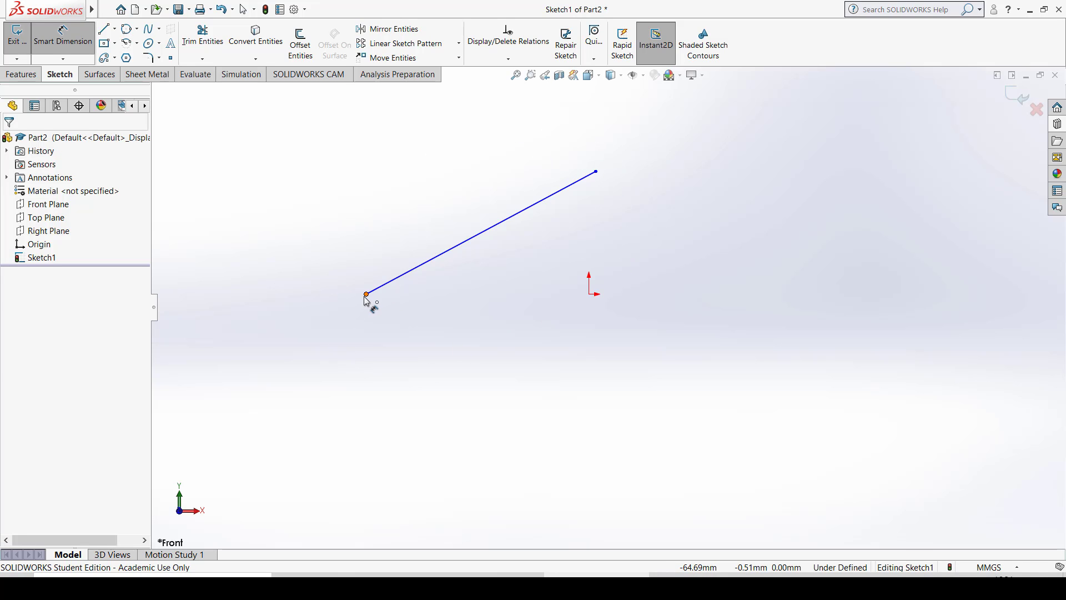
key(Escape)
click(367, 294)
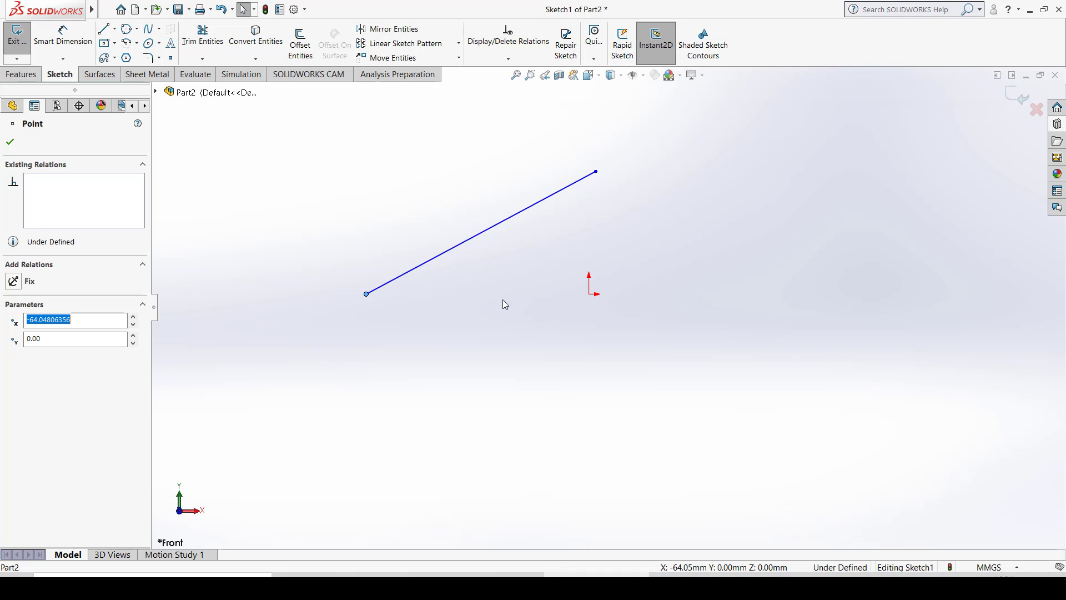
ctrl+click(590, 295)
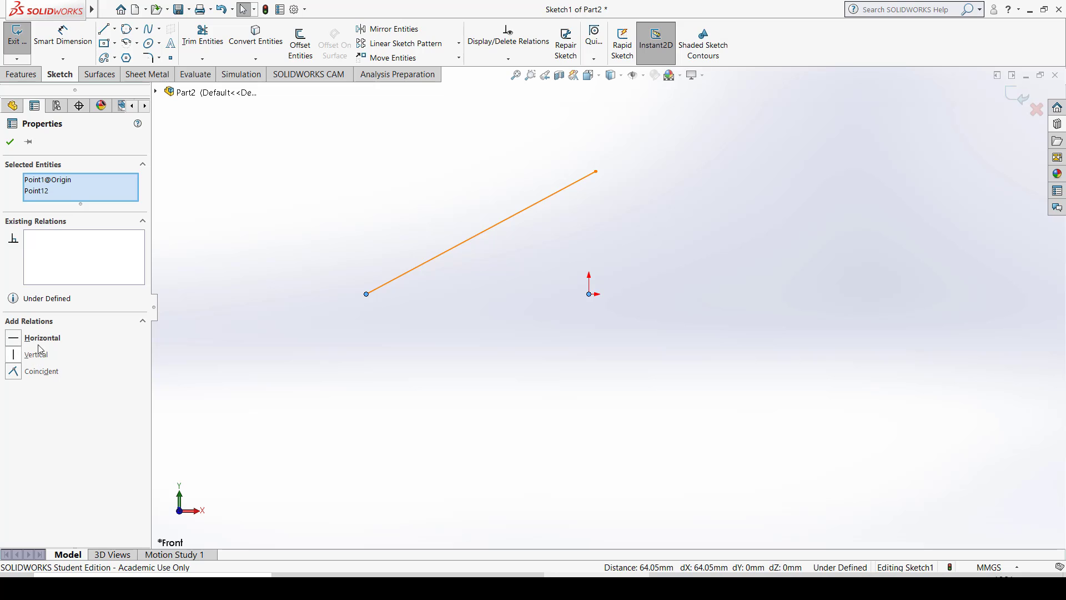
click(41, 339)
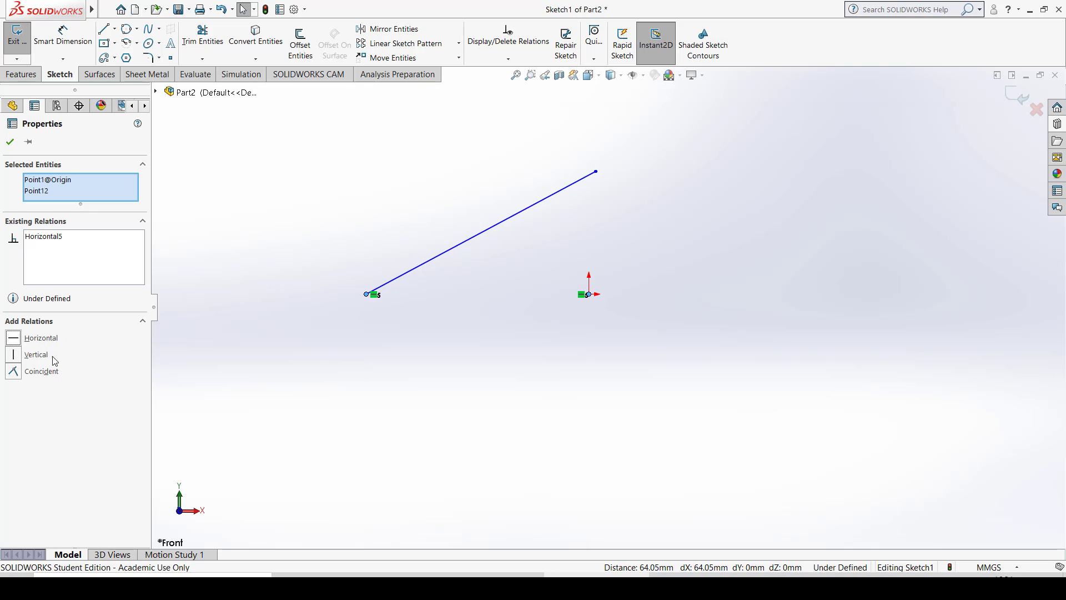
click(463, 452)
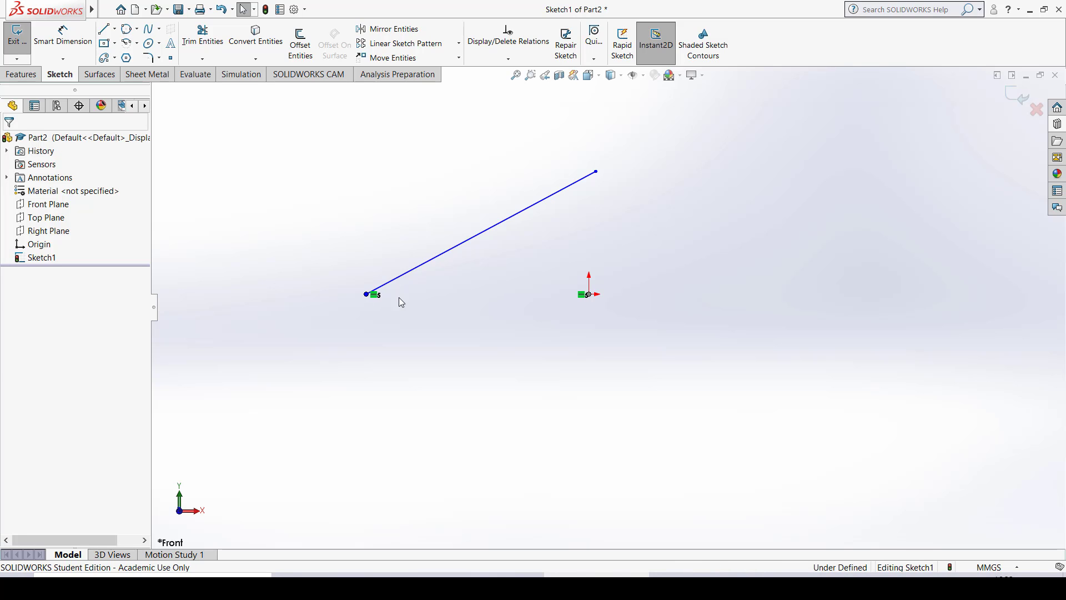
- Dimension the slanted line with Smart Dimension and set its length to 75 mm
click(62, 35)
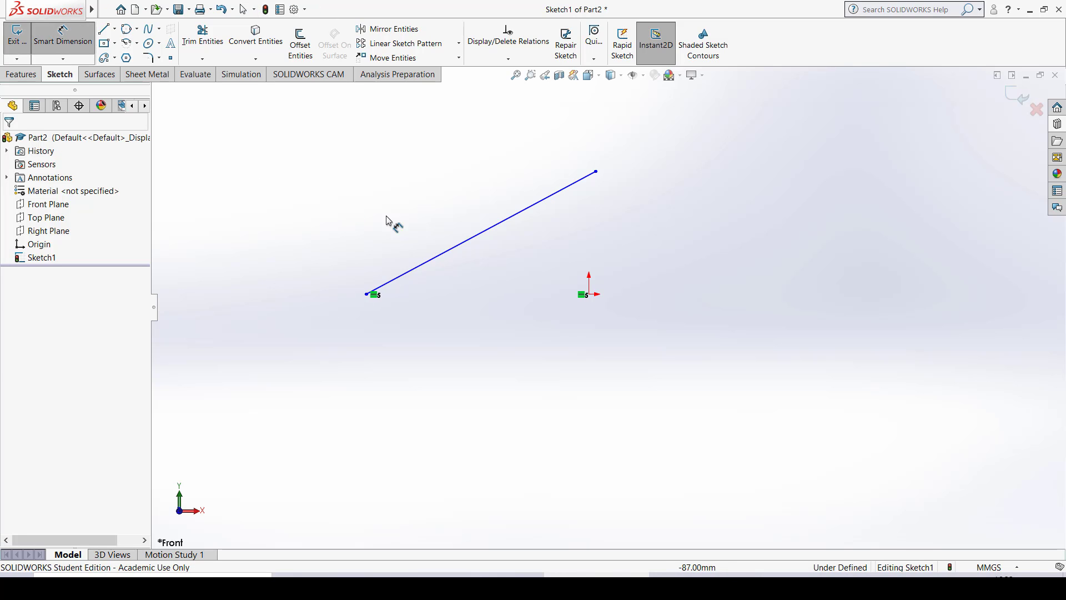
click(442, 251)
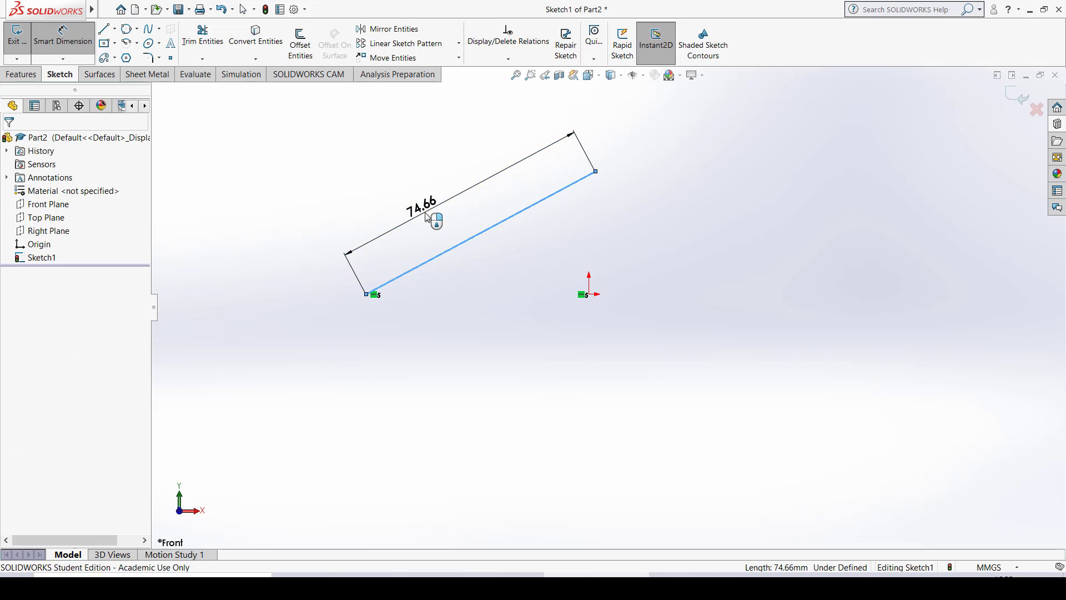
click(426, 216)
text(75)
key(Return)
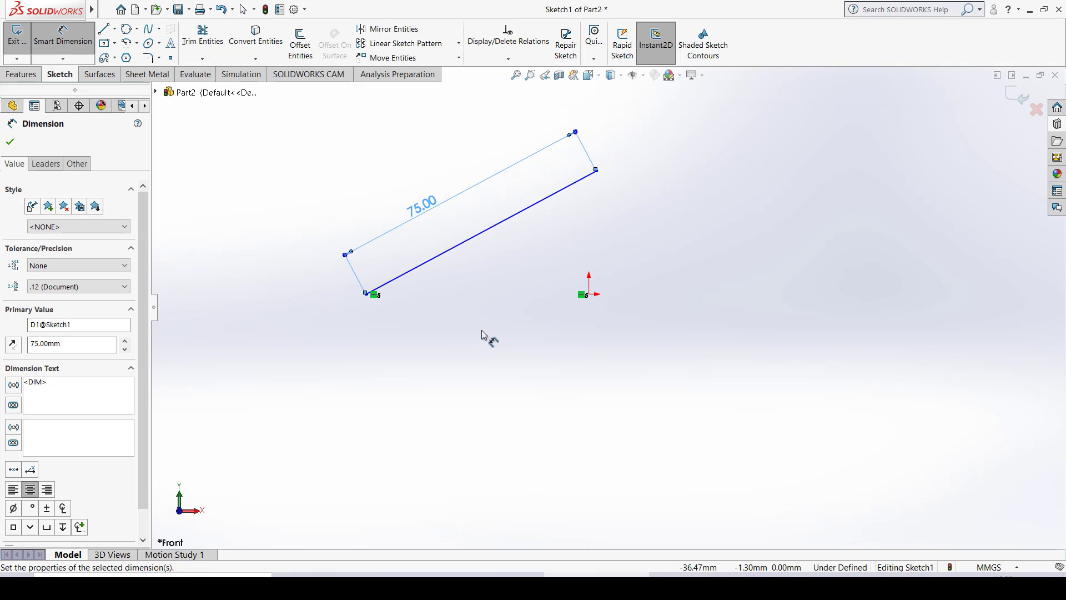
click(484, 338)
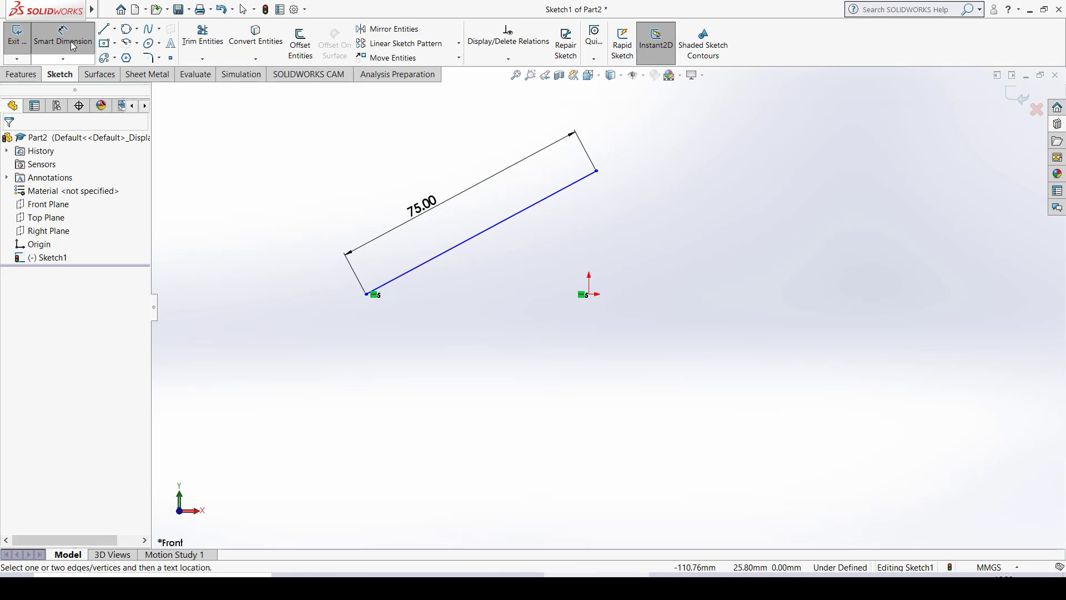
click(80, 32)
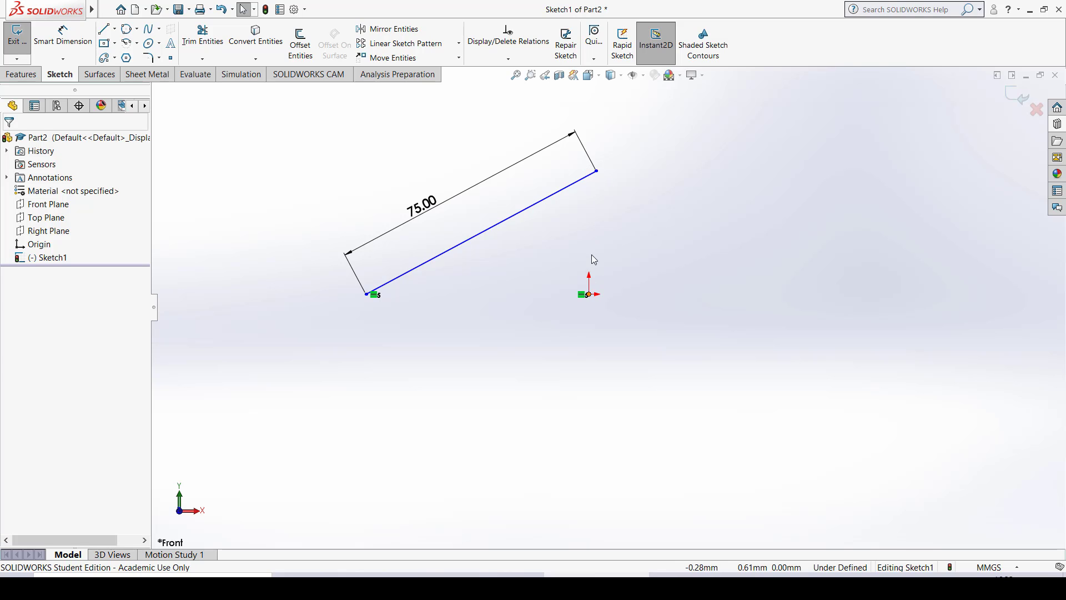
- Add a Vertical relation between the slanted line's upper endpoint and the origin
click(597, 172)
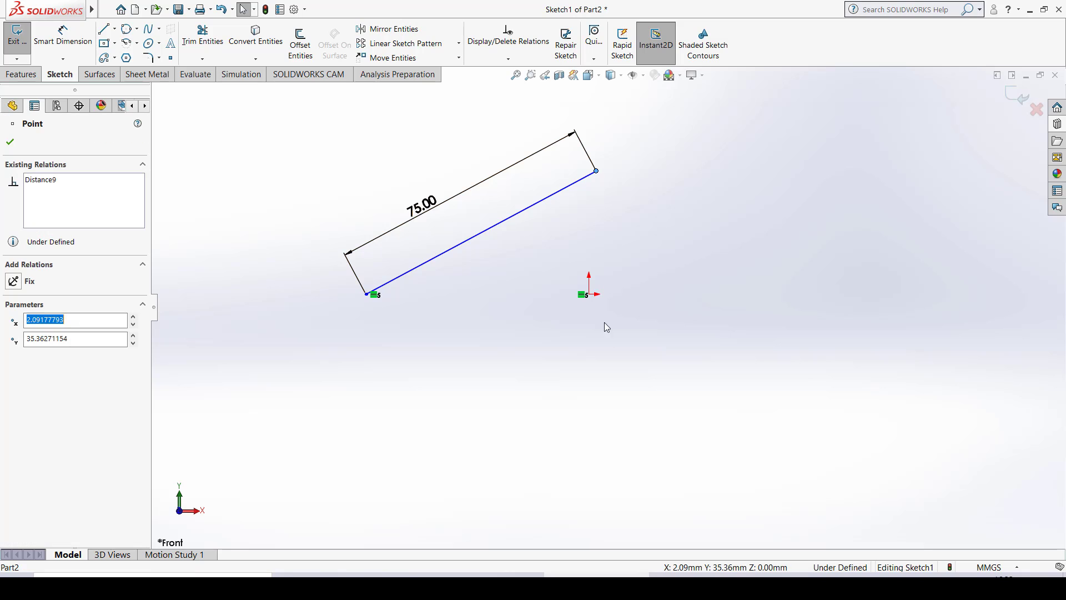
ctrl+click(589, 295)
click(39, 355)
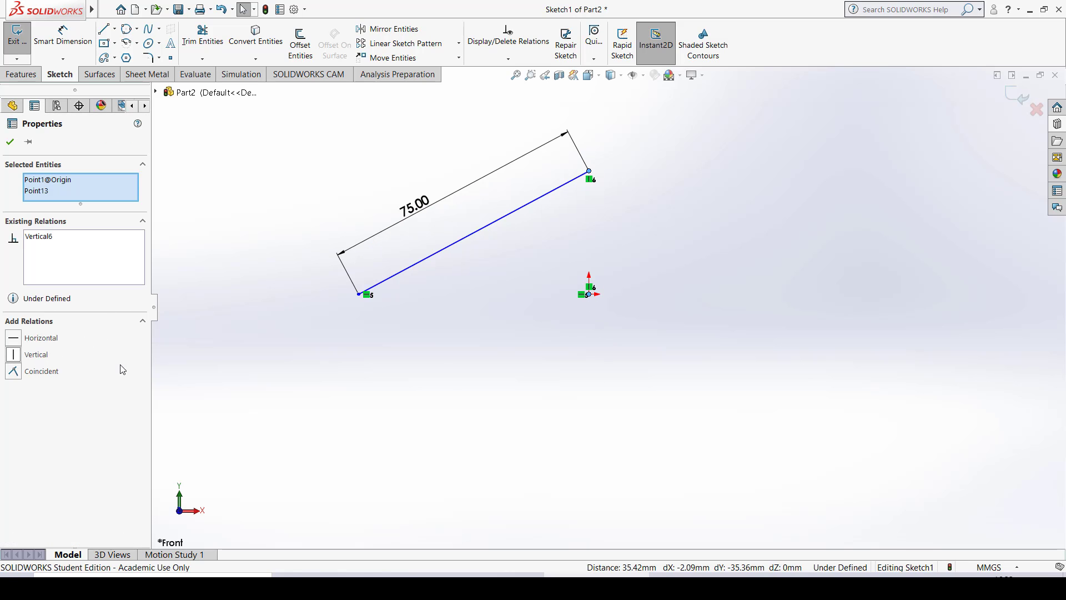
click(619, 248)
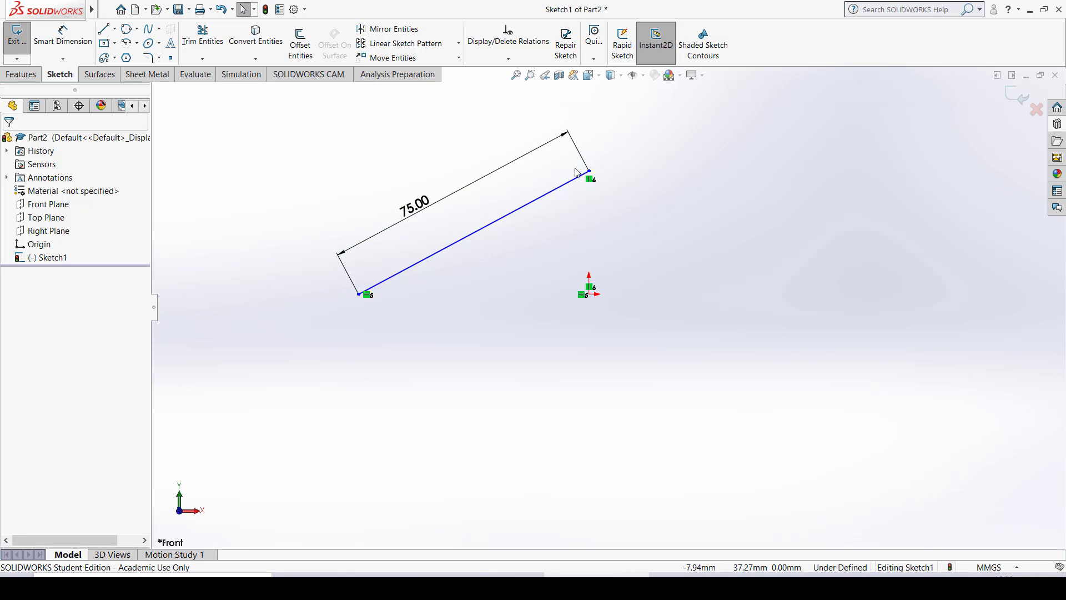
- Move the slanted line and its upper endpoint to test the remaining freedom of the sketch
click(513, 209)
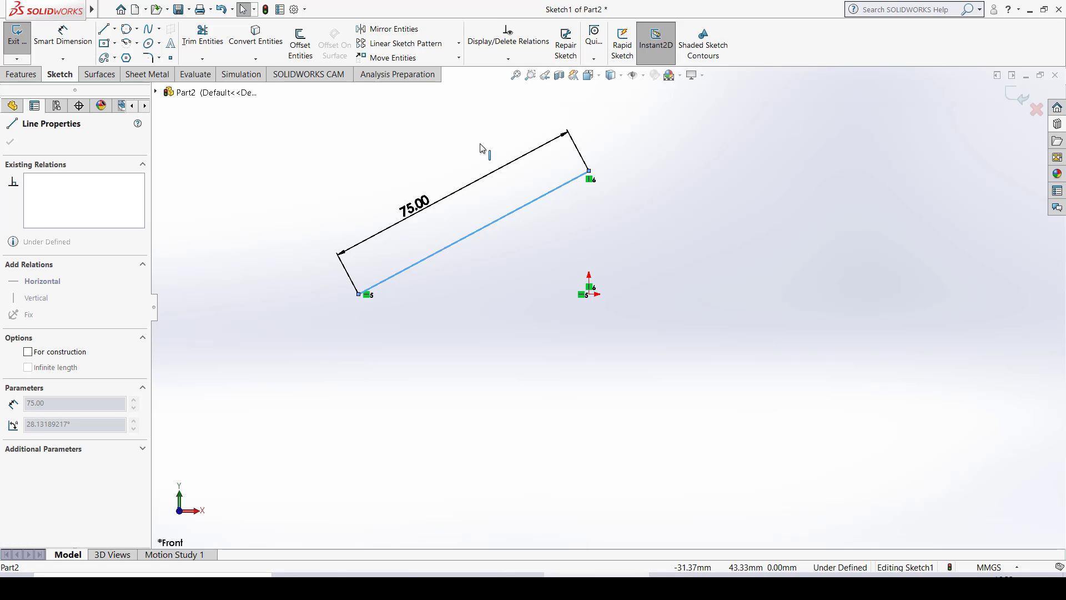
click(521, 270)
click(537, 228)
drag(590, 171, 542, 163)
drag(539, 191, 543, 166)
click(694, 205)
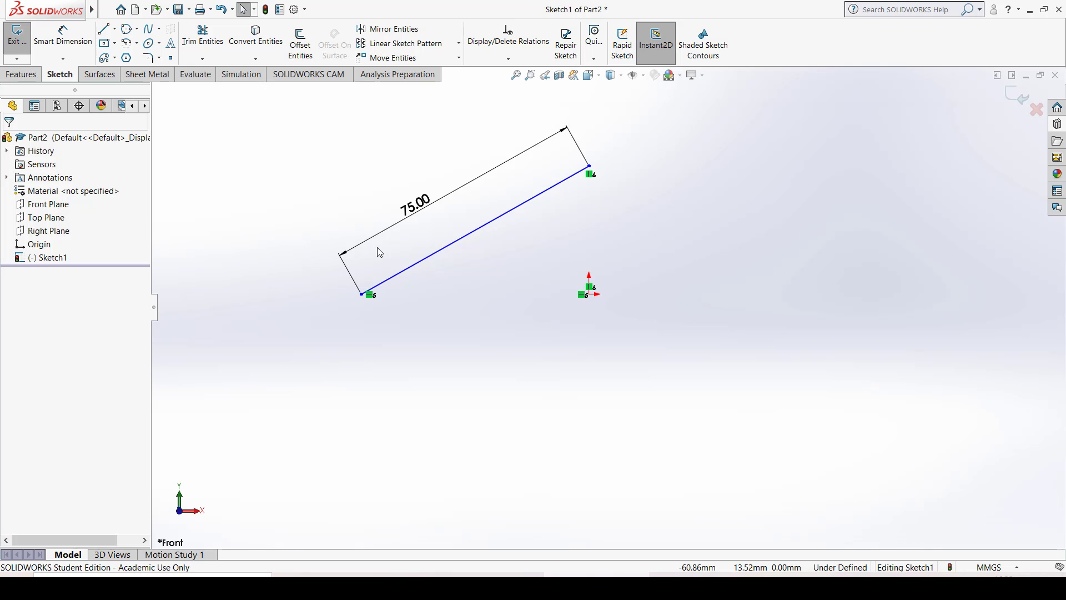
- Dimension the horizontal distance between the line's lower endpoint and the origin and set it to 60 mm
click(64, 41)
click(362, 294)
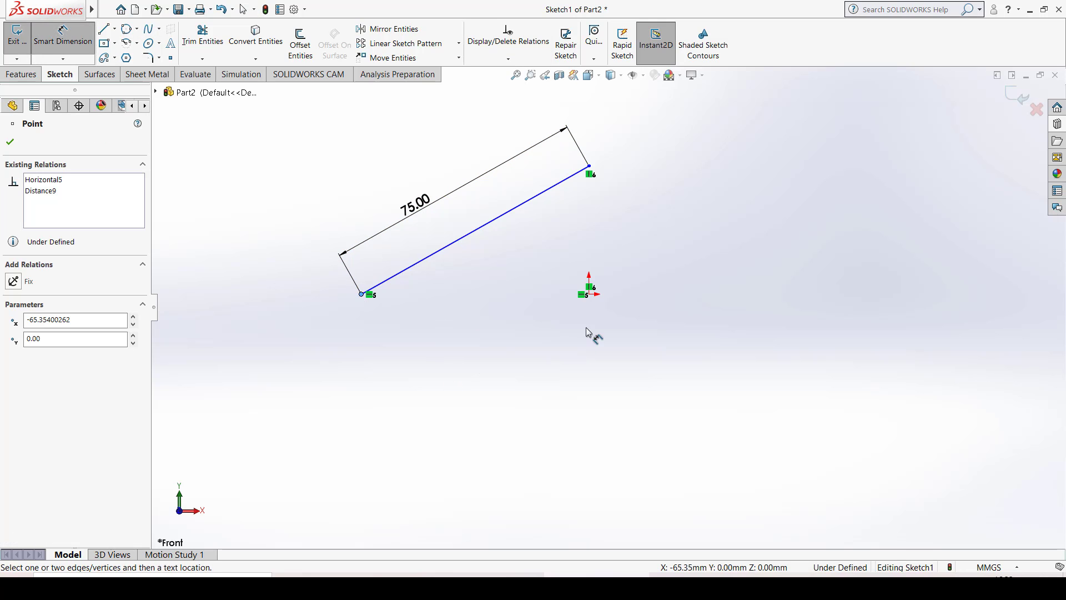
click(590, 295)
click(458, 338)
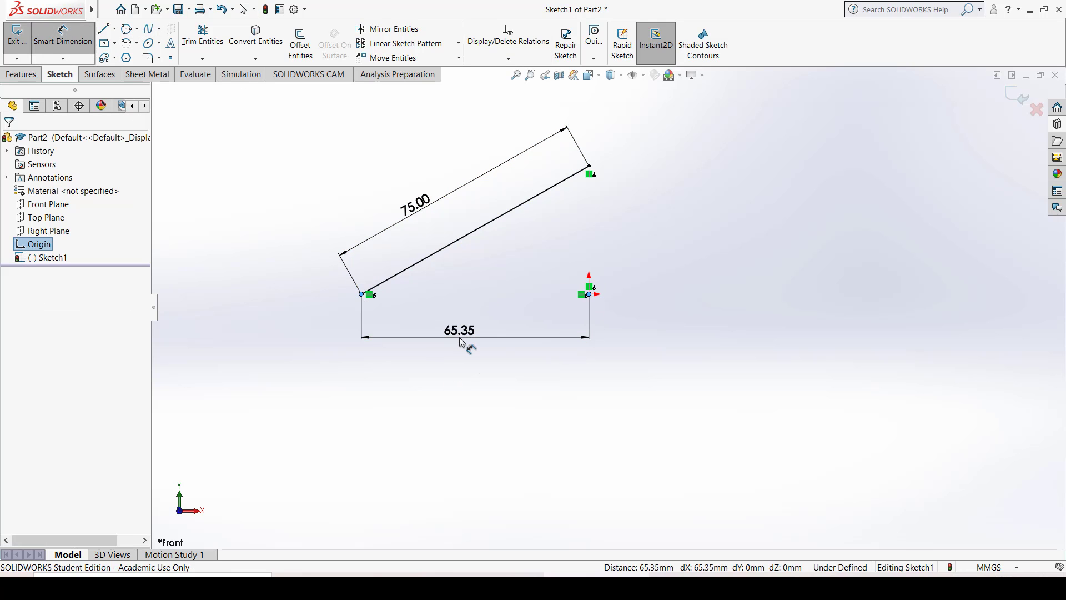
text(60)
key(Return)
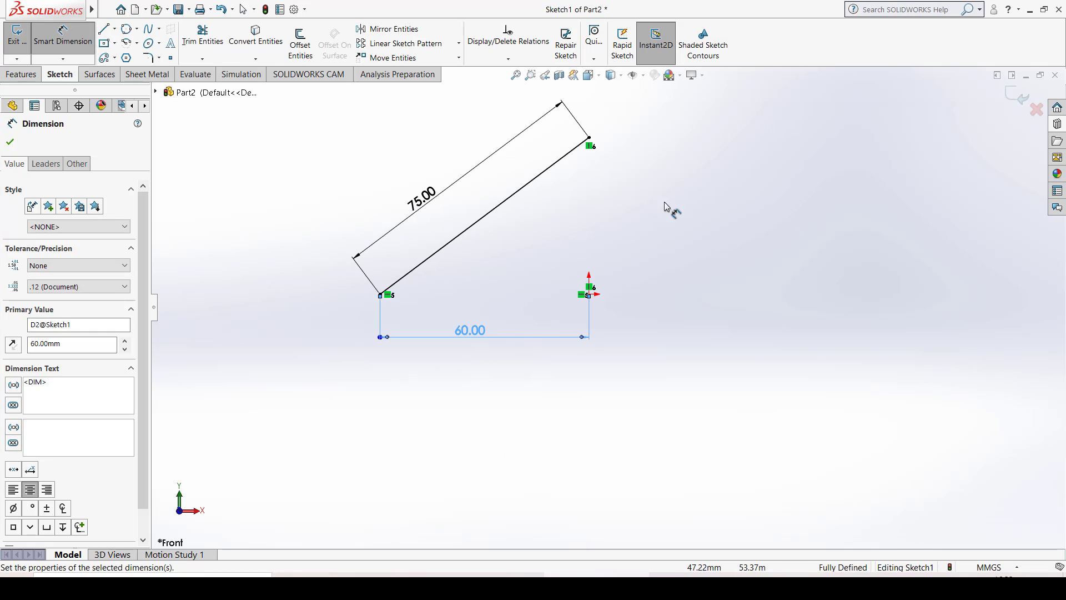
key(Escape)
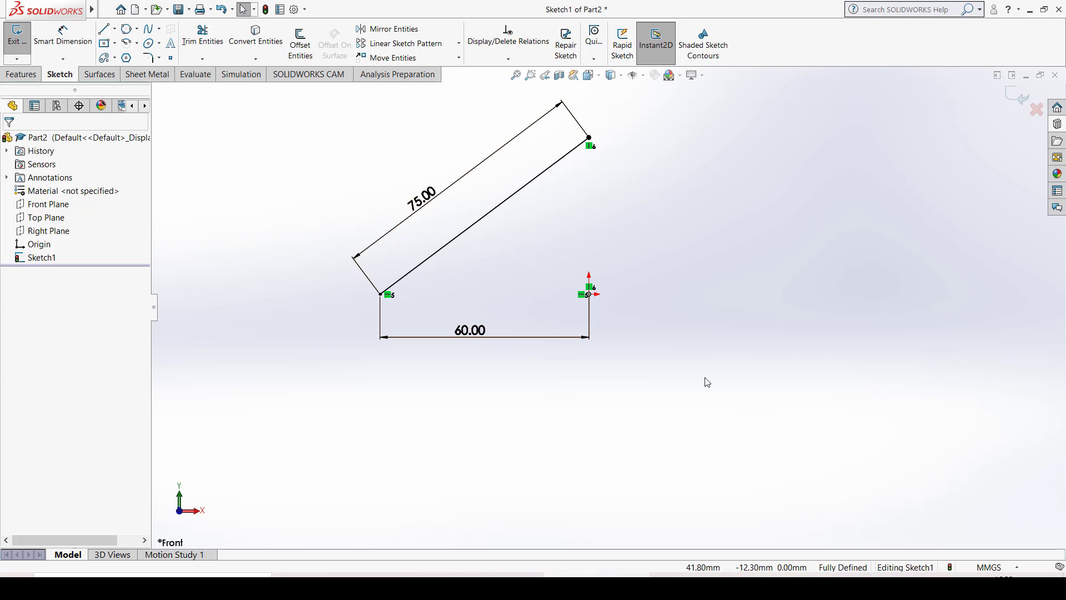
- Sketch a circle with a radius of about 14.3 mm to the right of the slanted line, above the origin
ctrl+middle_drag(653, 207, 635, 253)
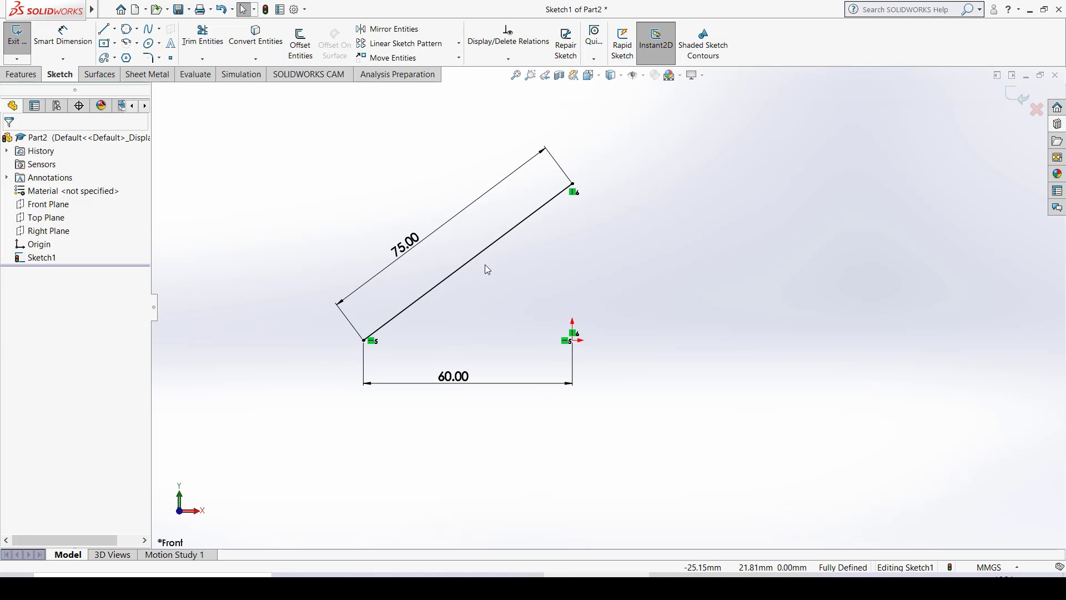
click(136, 28)
click(143, 44)
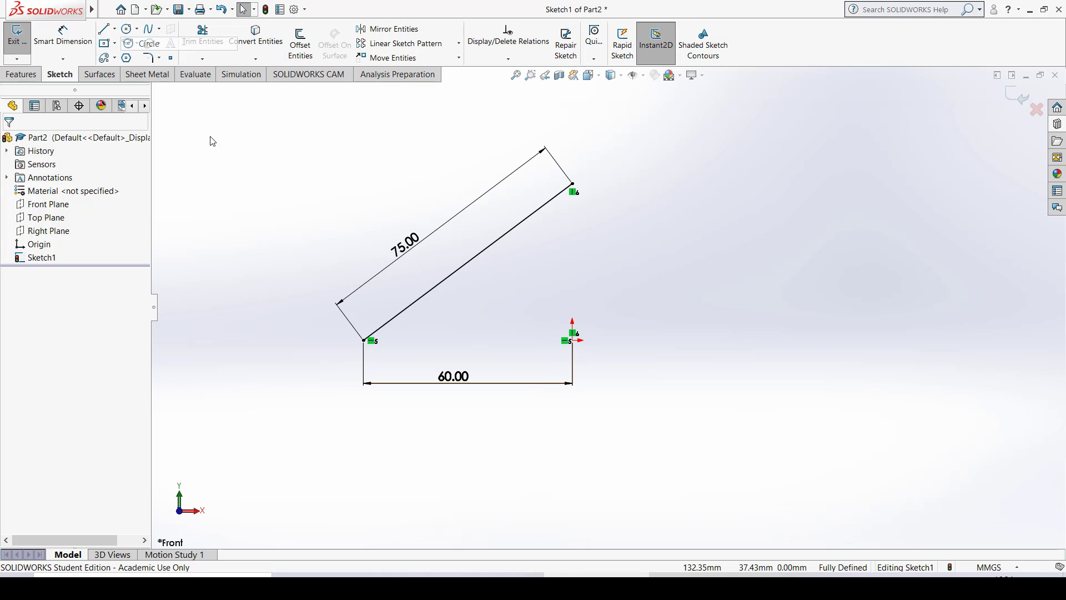
click(673, 262)
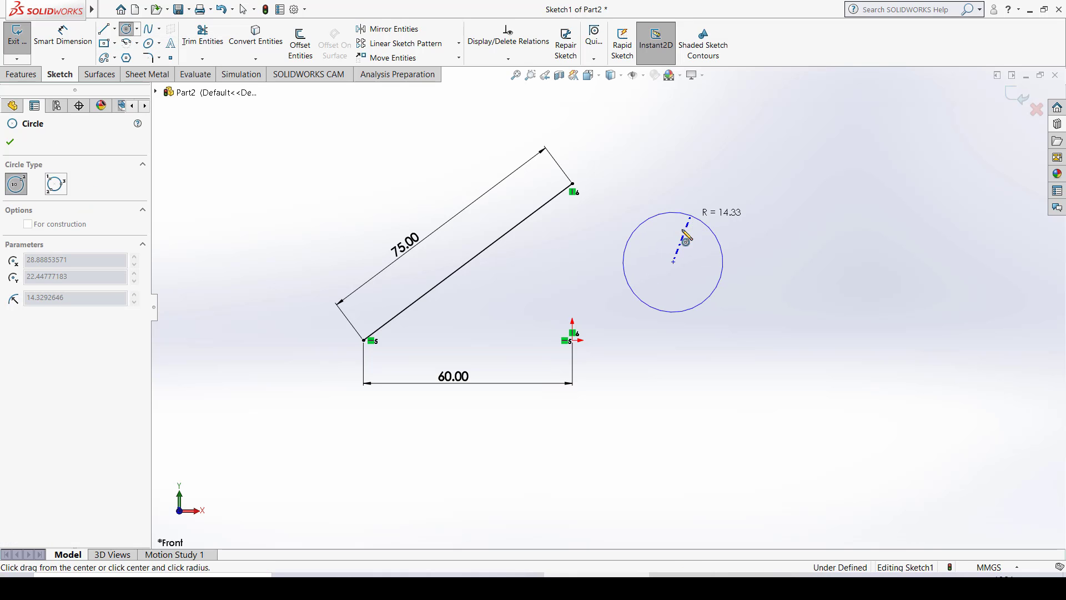
click(692, 219)
key(Escape)
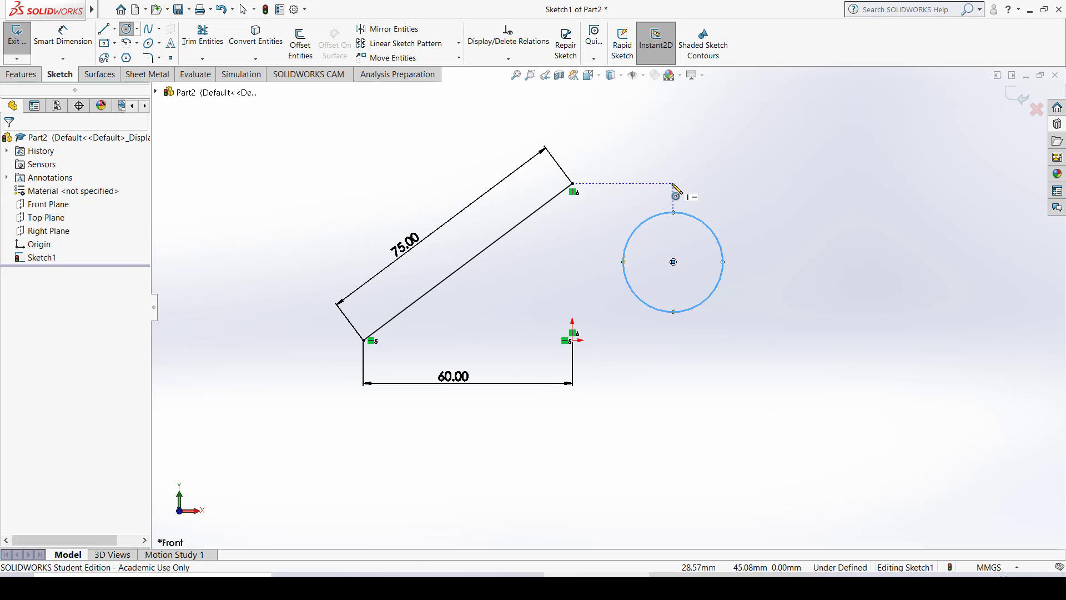
click(661, 137)
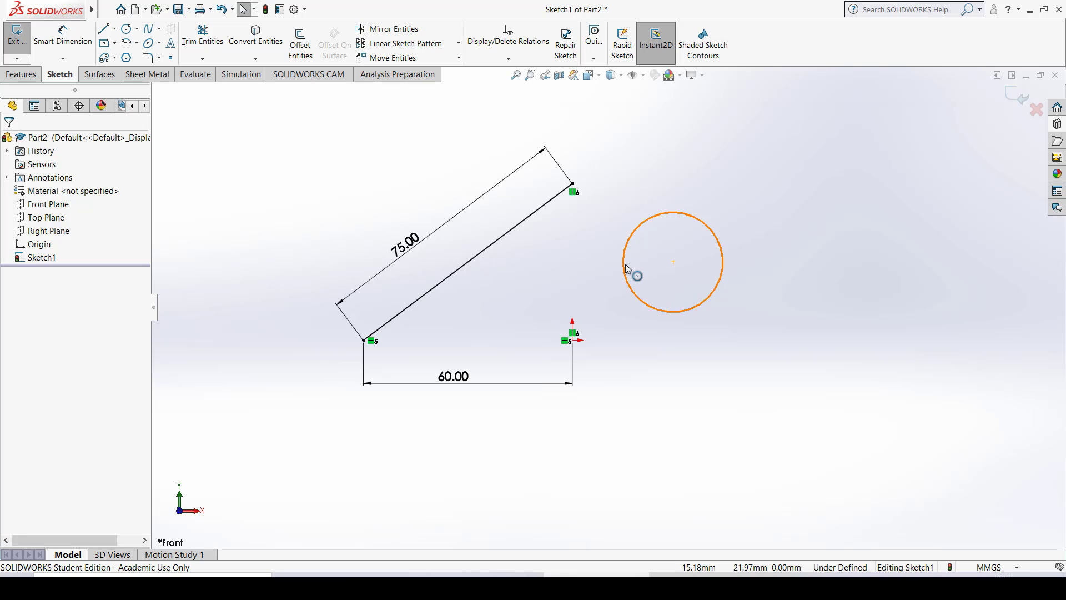
- Shrink the circle to a radius of about 12.5 mm and place it by eye against the underside of the slanted line
click(666, 214)
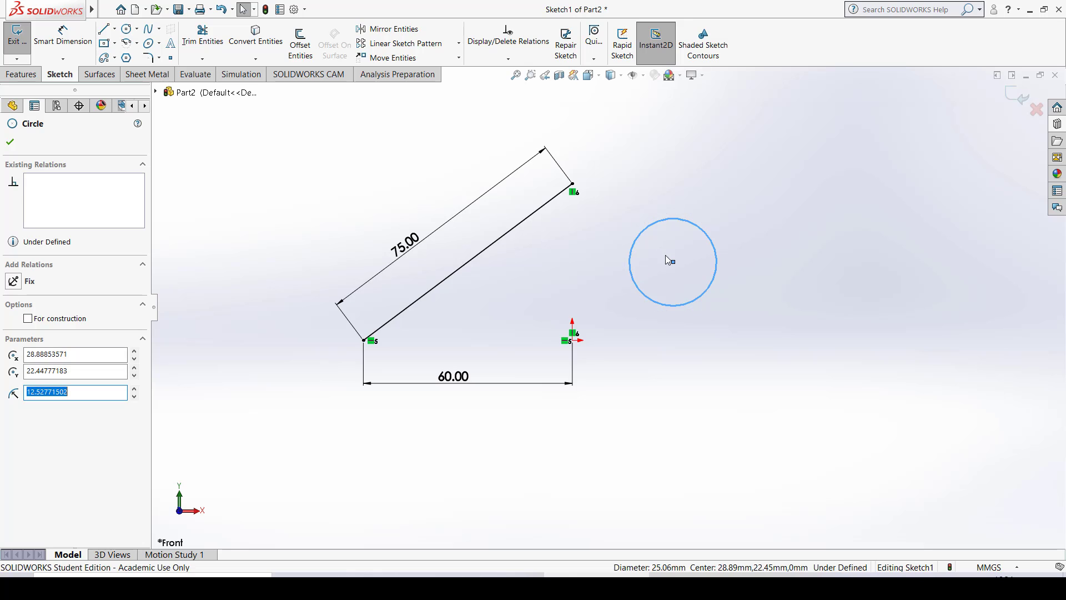
drag(673, 262, 517, 281)
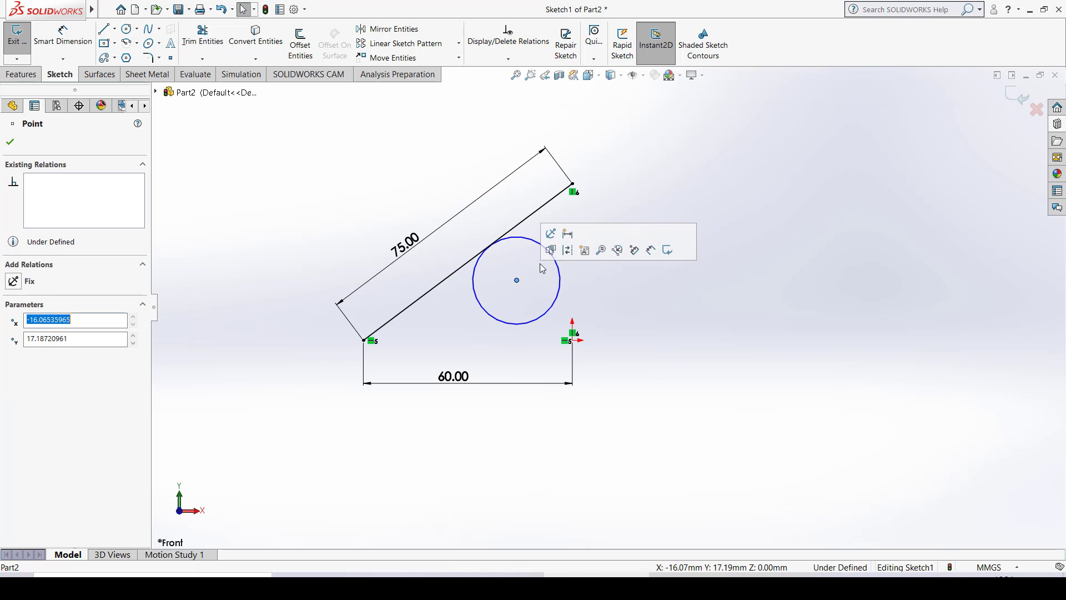
click(692, 162)
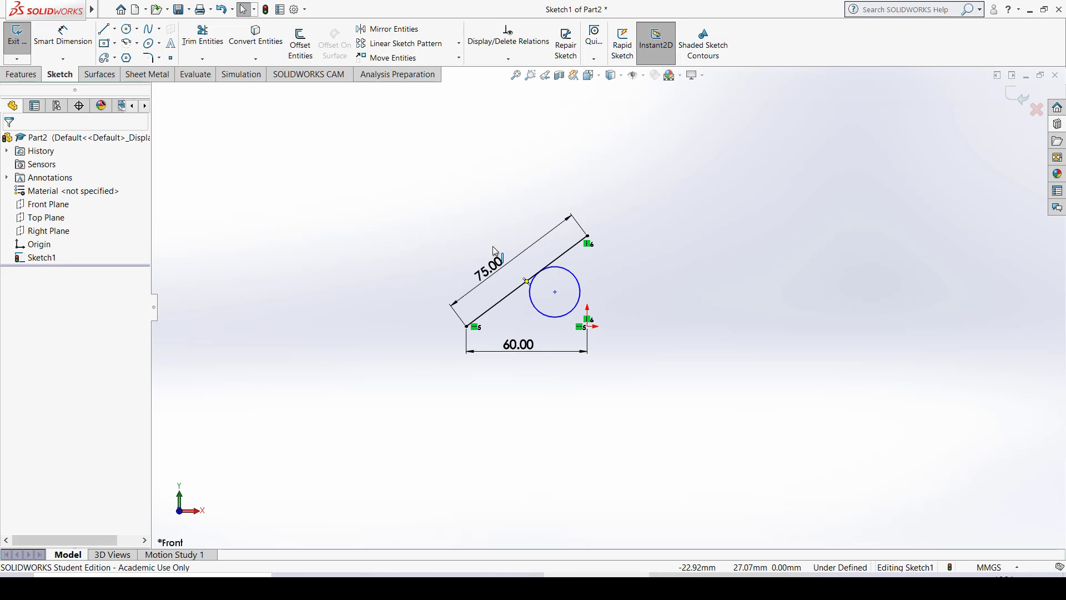
scroll(602, 288, down, 8)
scroll(596, 334, down, 5)
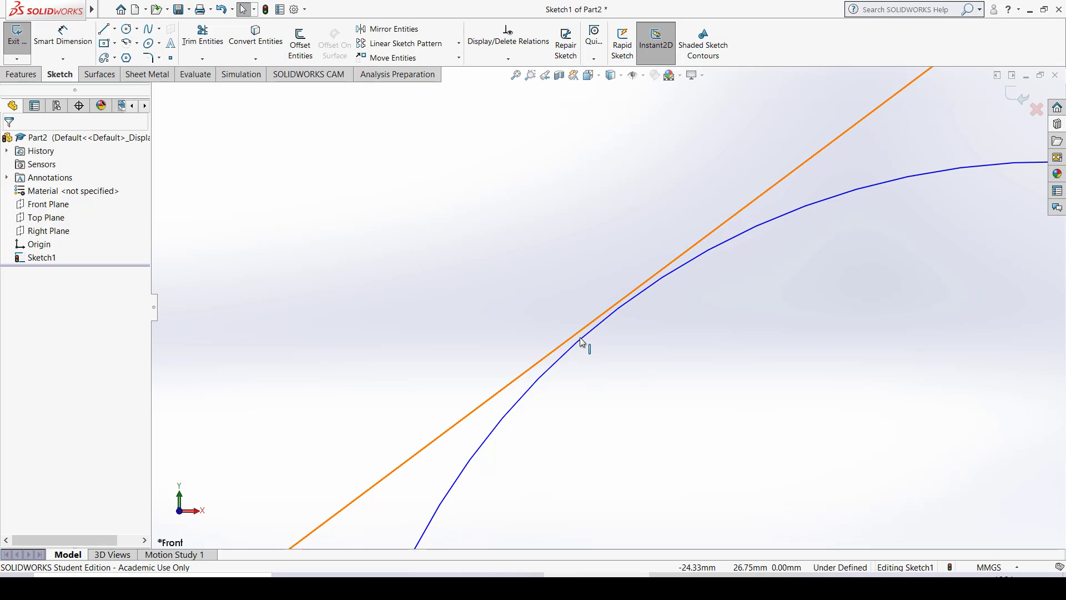
scroll(795, 321, up, 8)
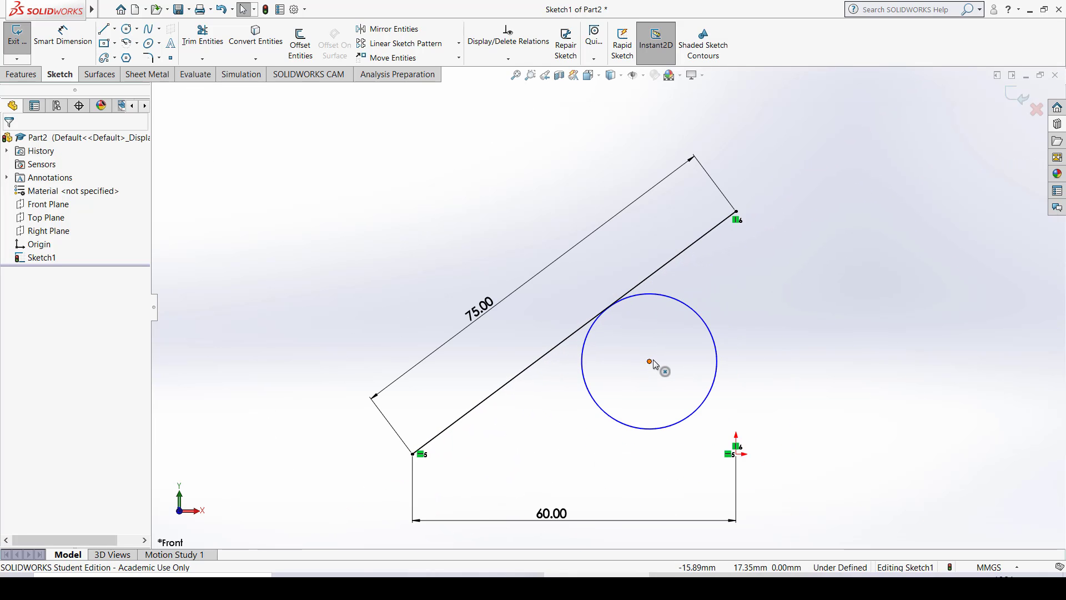
- Move the circle away to the right of the slanted line and add a Tangent relation between the circle and the line
drag(653, 360, 844, 303)
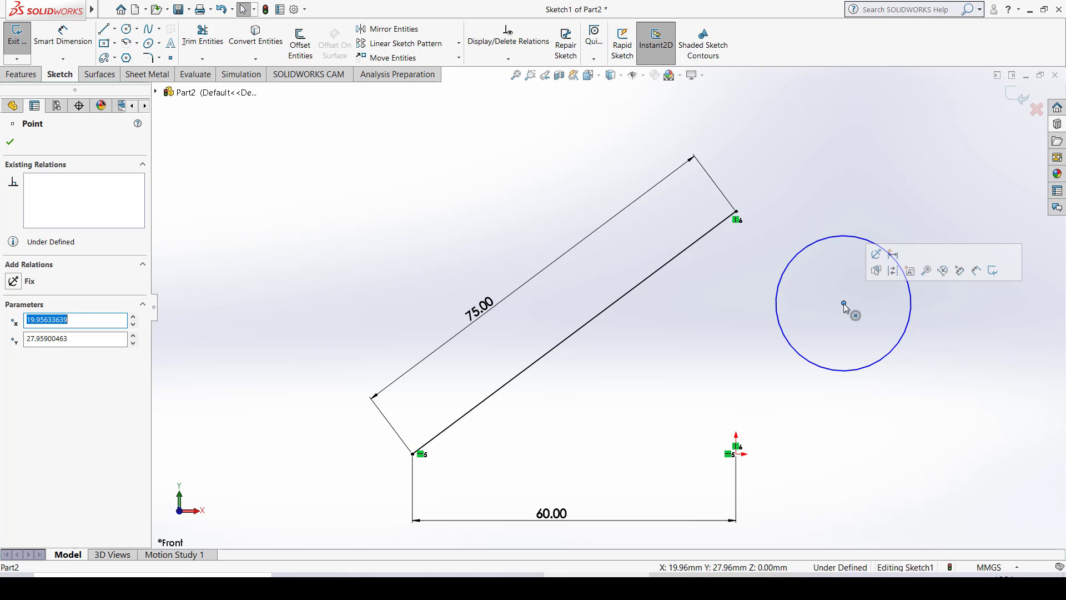
click(948, 173)
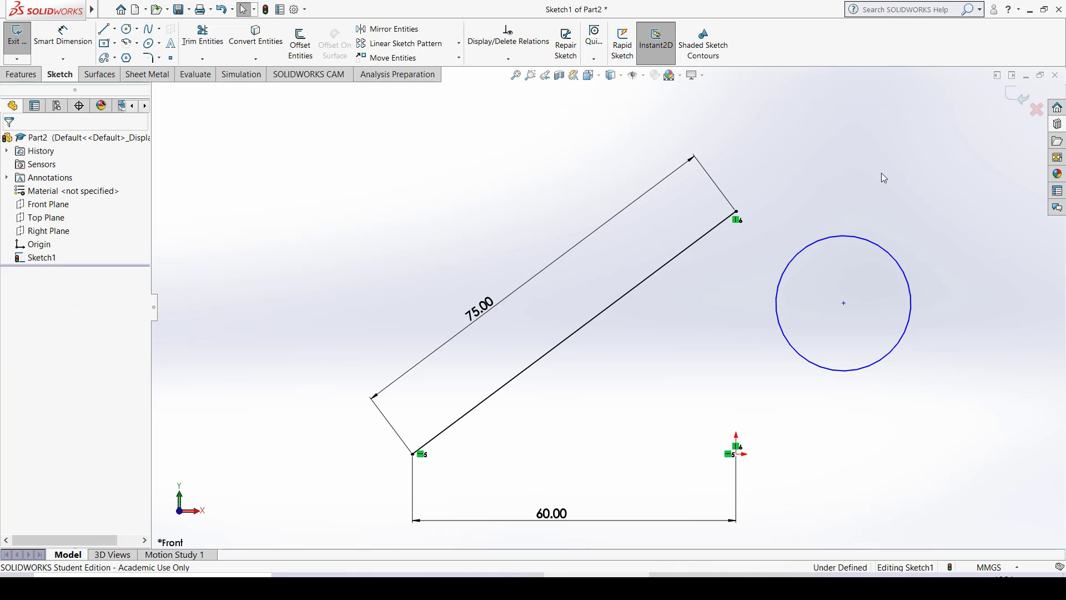
click(866, 239)
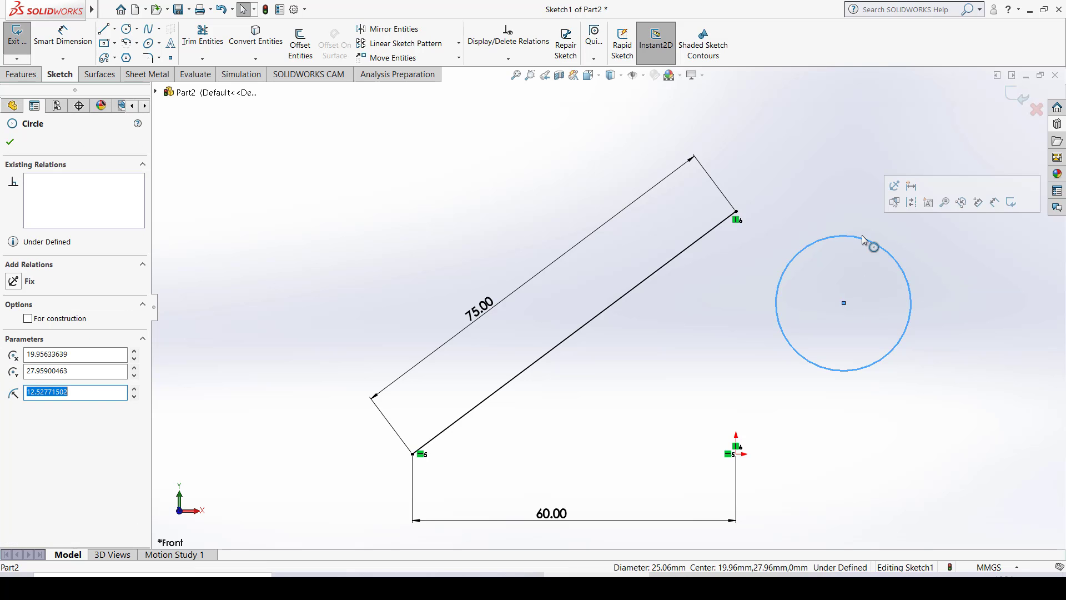
ctrl+click(649, 284)
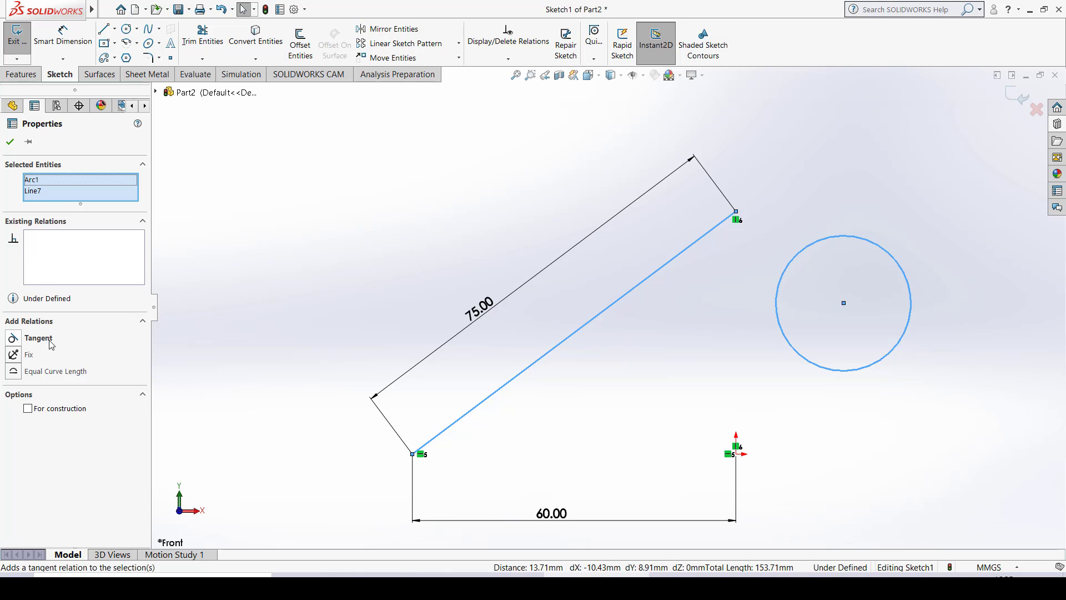
click(12, 340)
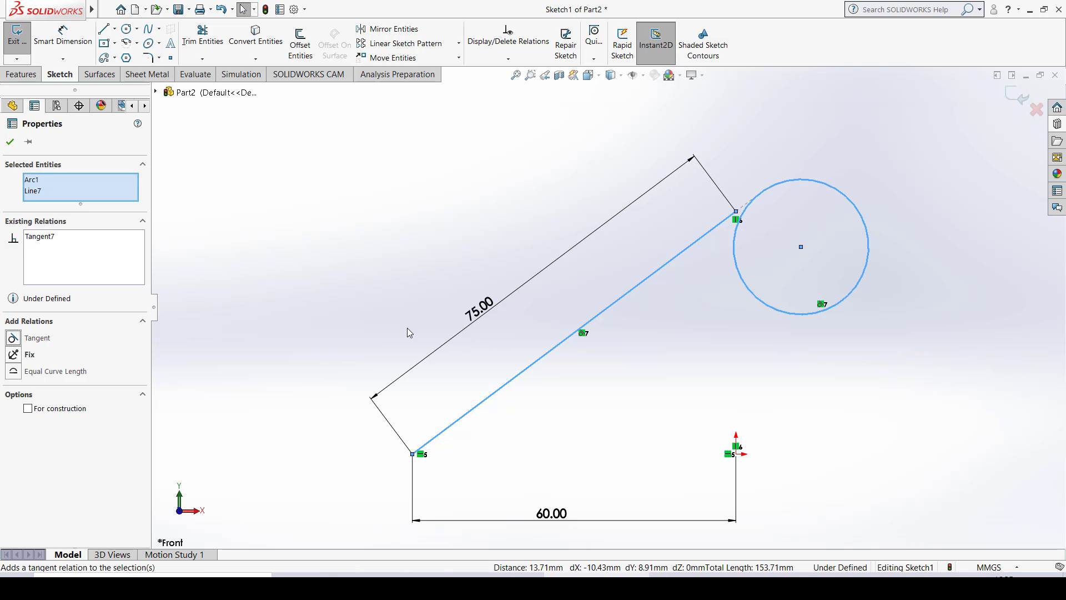
click(794, 136)
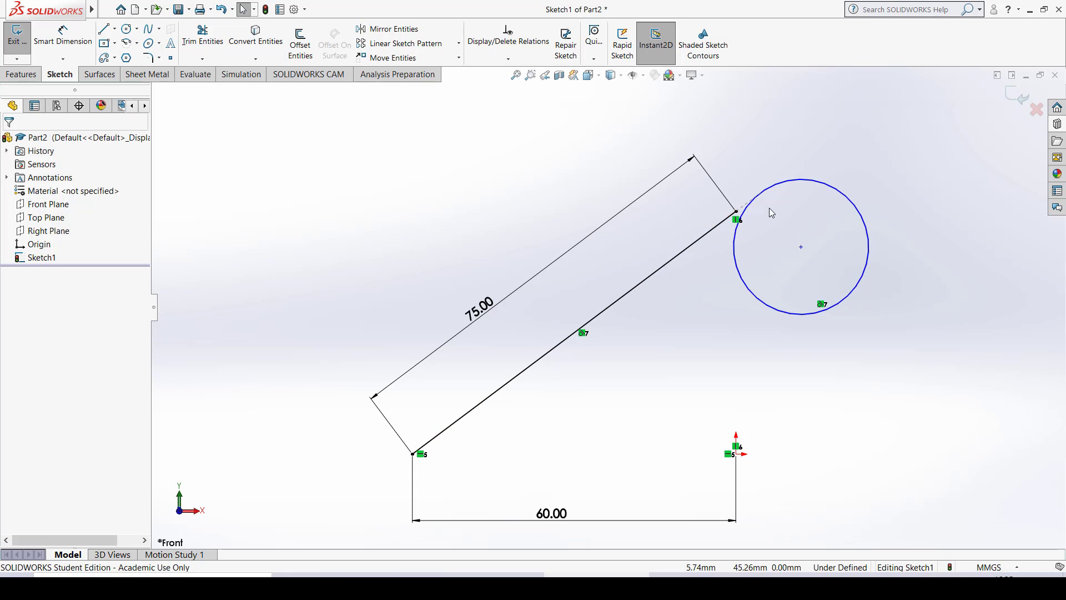
- Move the circle's center back beneath the slanted line to test the Tangent relation
key(z)
scroll(712, 232, down, 10)
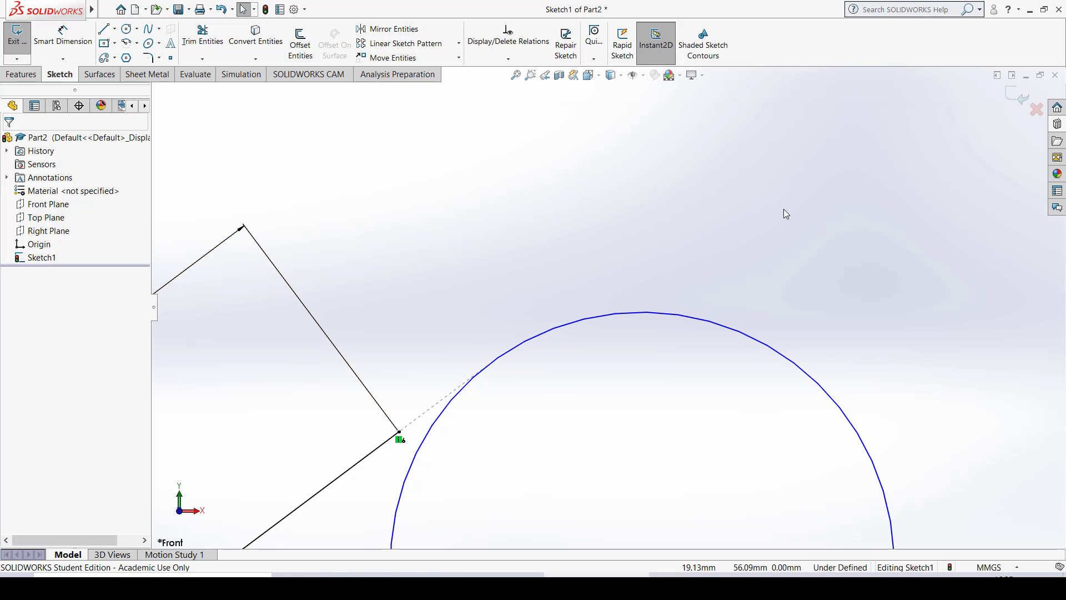
scroll(784, 208, down, 3)
scroll(784, 209, up, 8)
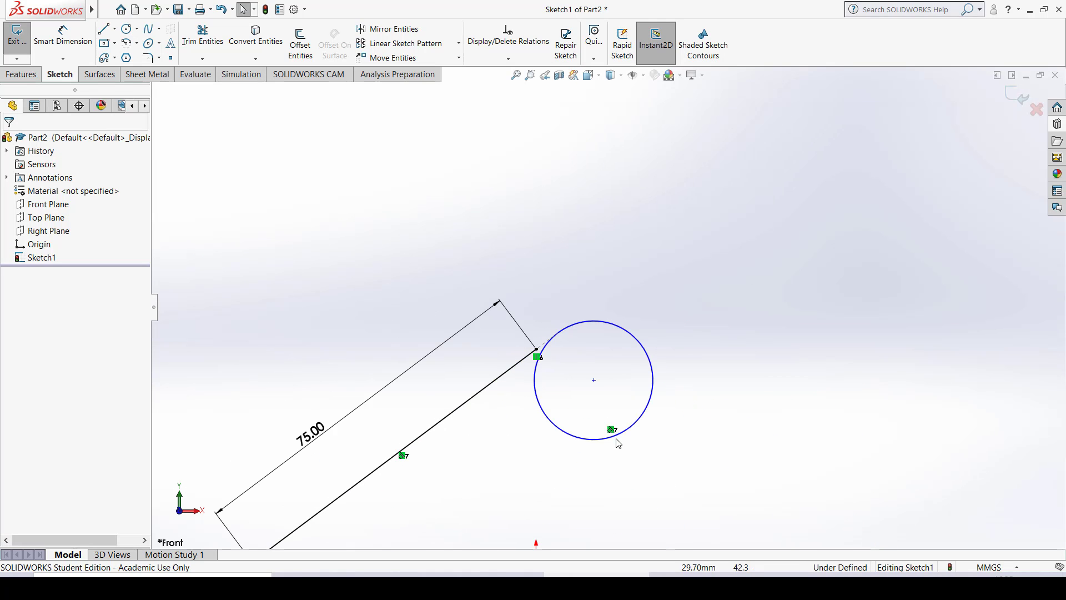
mouse_move(596, 383)
mouse_down()
mouse_move(543, 444)
mouse_move(487, 469)
mouse_up()
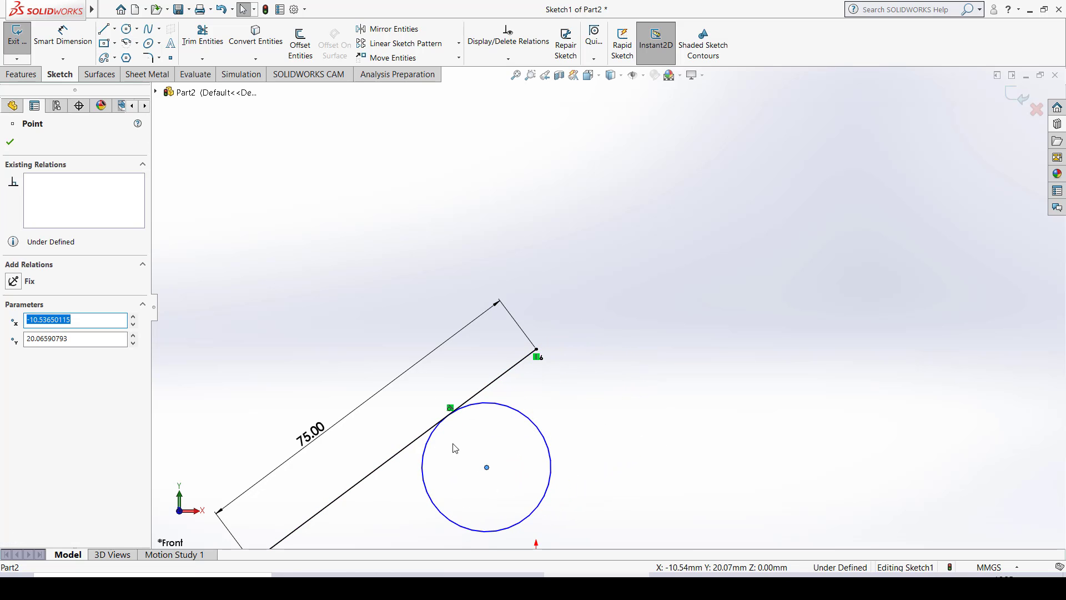
- Examine the point of contact between the circle and the slanted line up close
scroll(460, 423, up, 2)
scroll(511, 397, up, 4)
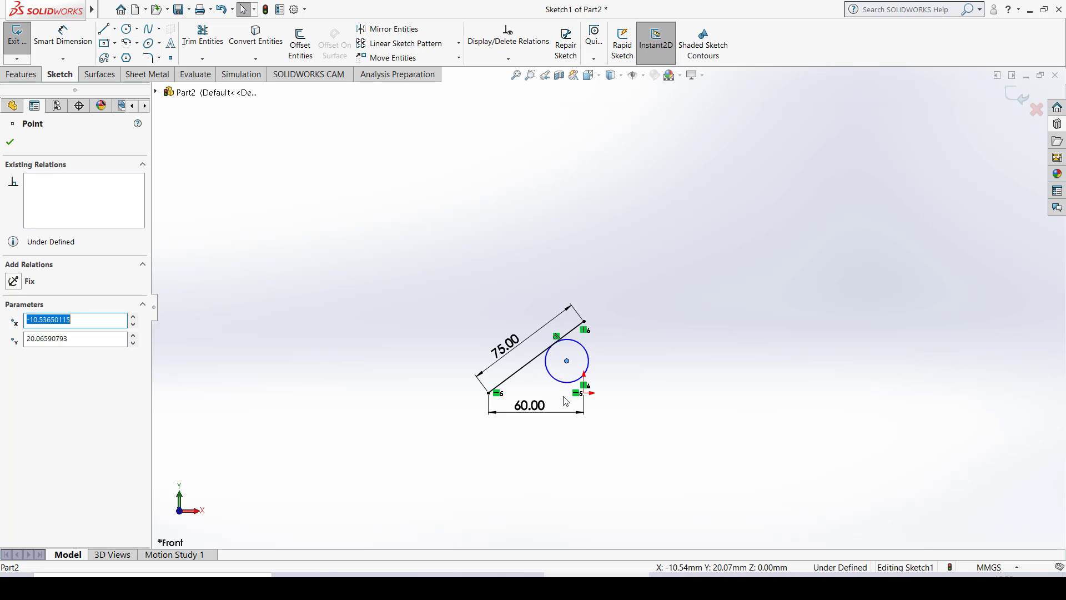
scroll(555, 270, down, 8)
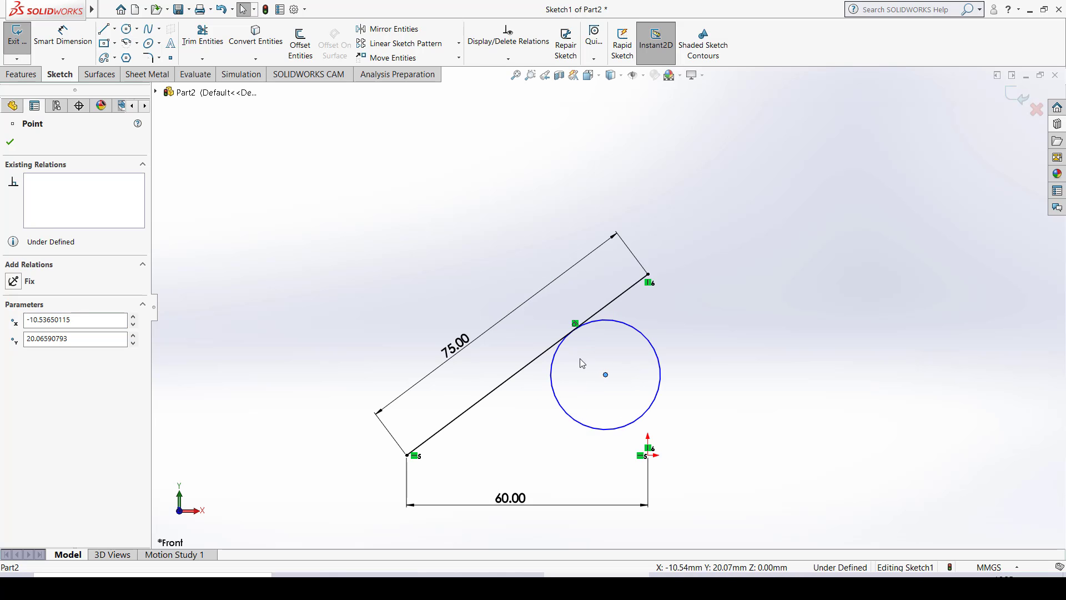
scroll(579, 280, down, 6)
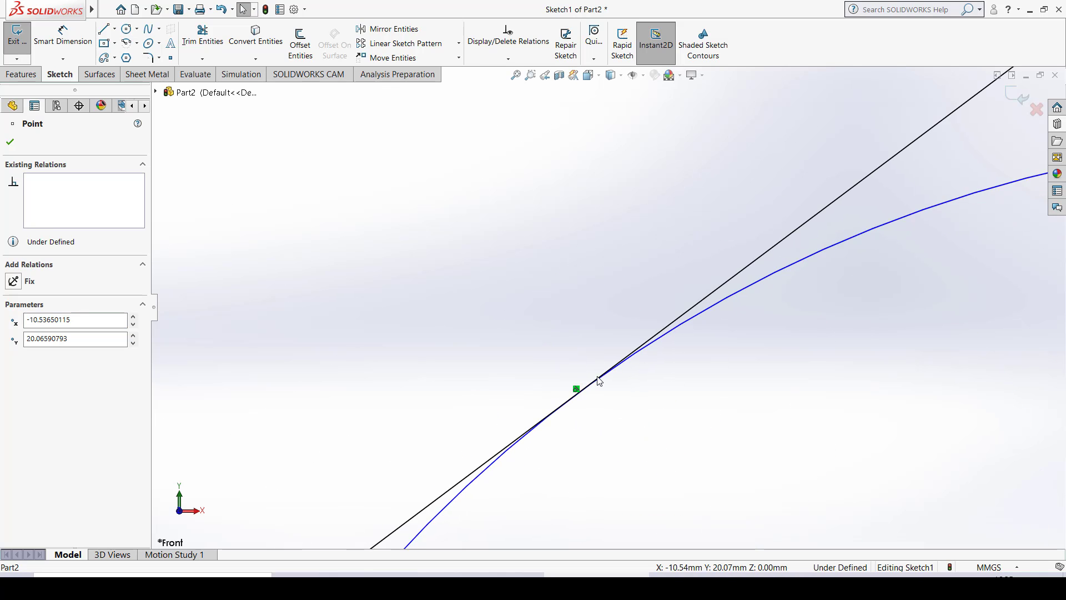
scroll(599, 378, up, 5)
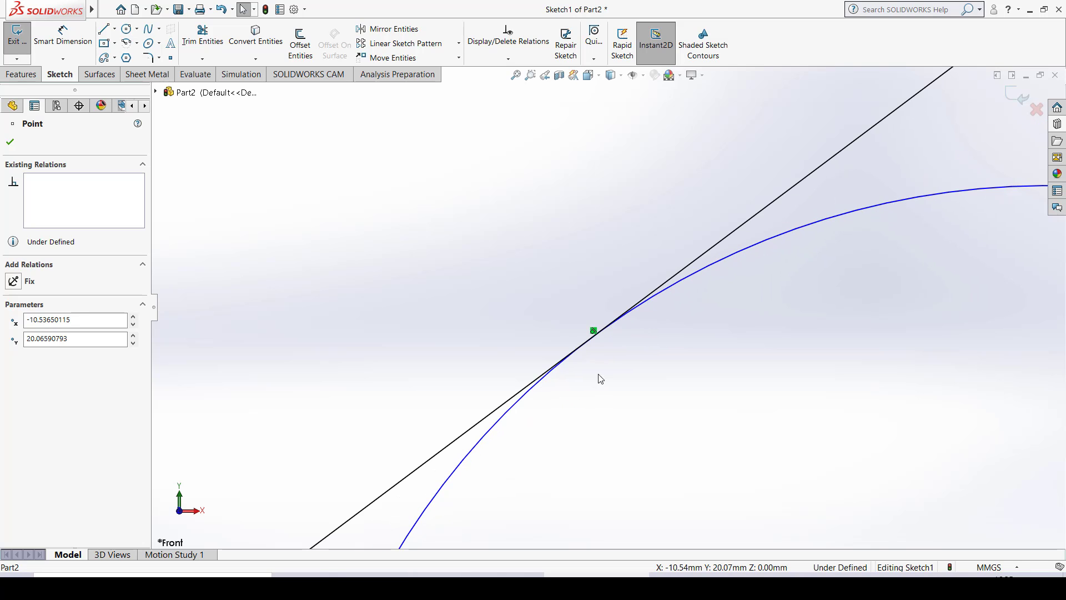
scroll(595, 324, down, 2)
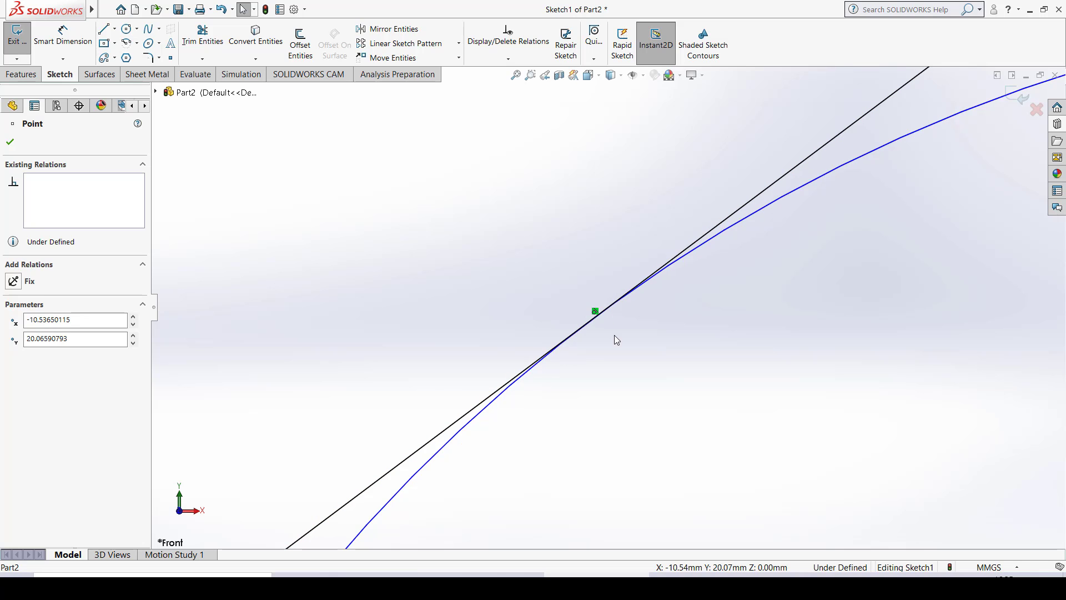
scroll(791, 269, down, 4)
scroll(791, 269, up, 13)
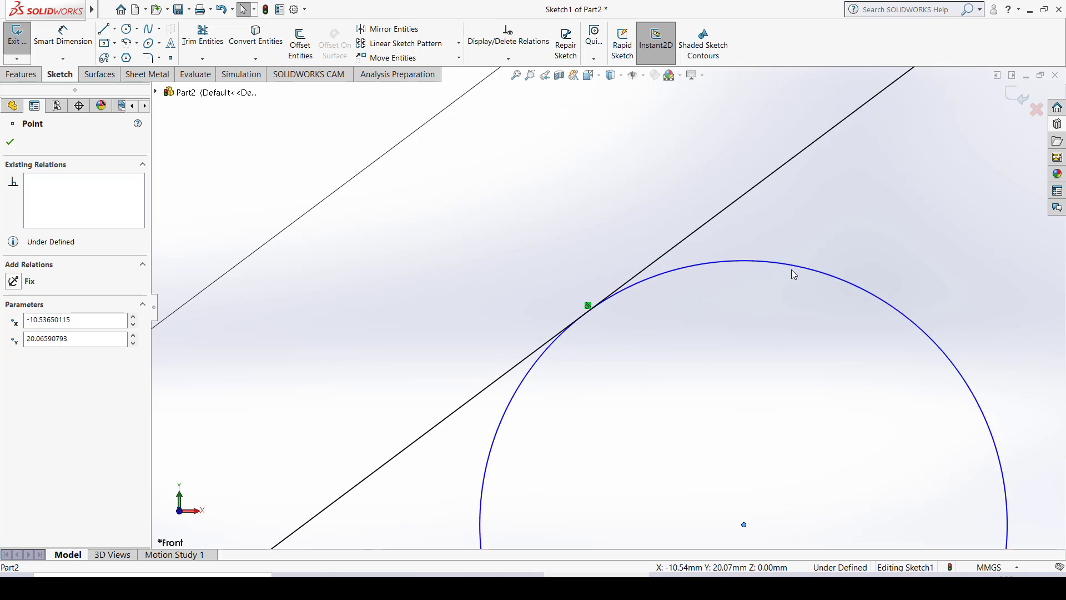
scroll(791, 268, up, 5)
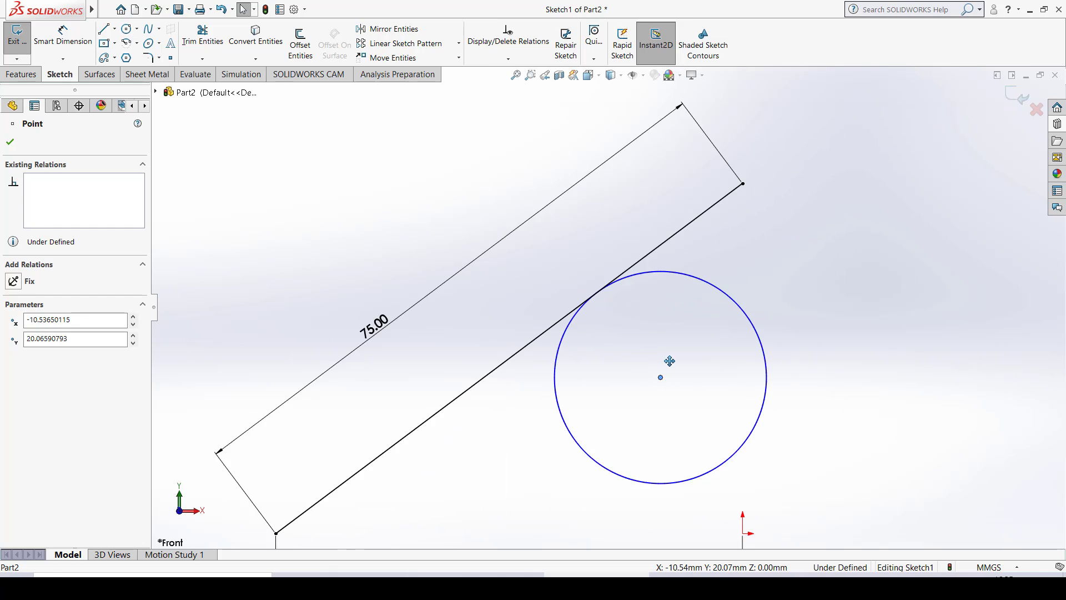
mouse_move(669, 361)
ctrl+middle_down()
mouse_move(659, 237)
mouse_move(645, 207)
ctrl+middle_up()
scroll(644, 207, up, 2)
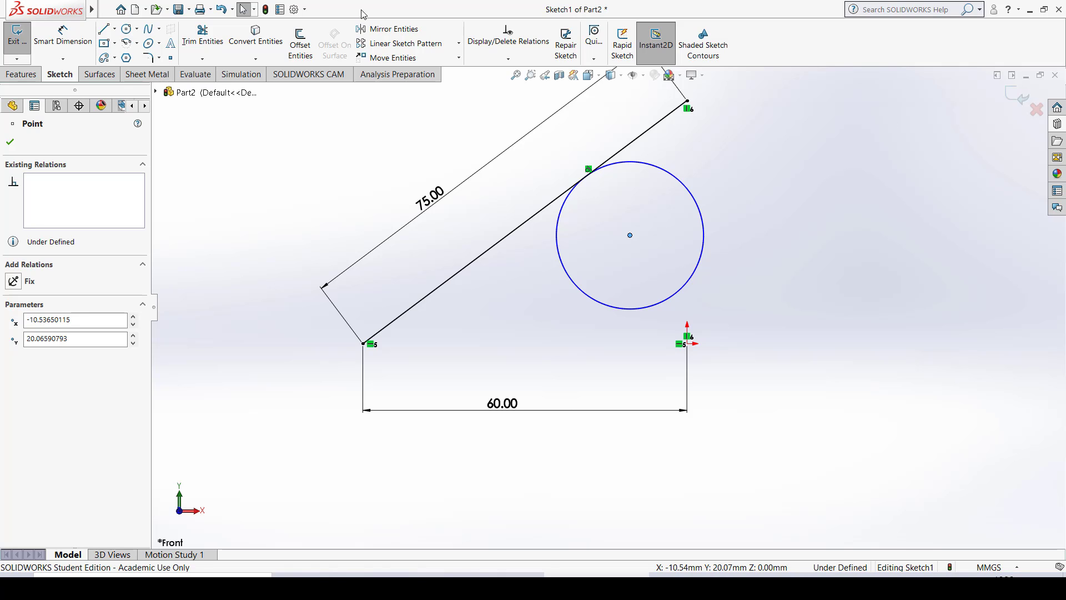
key(Escape)
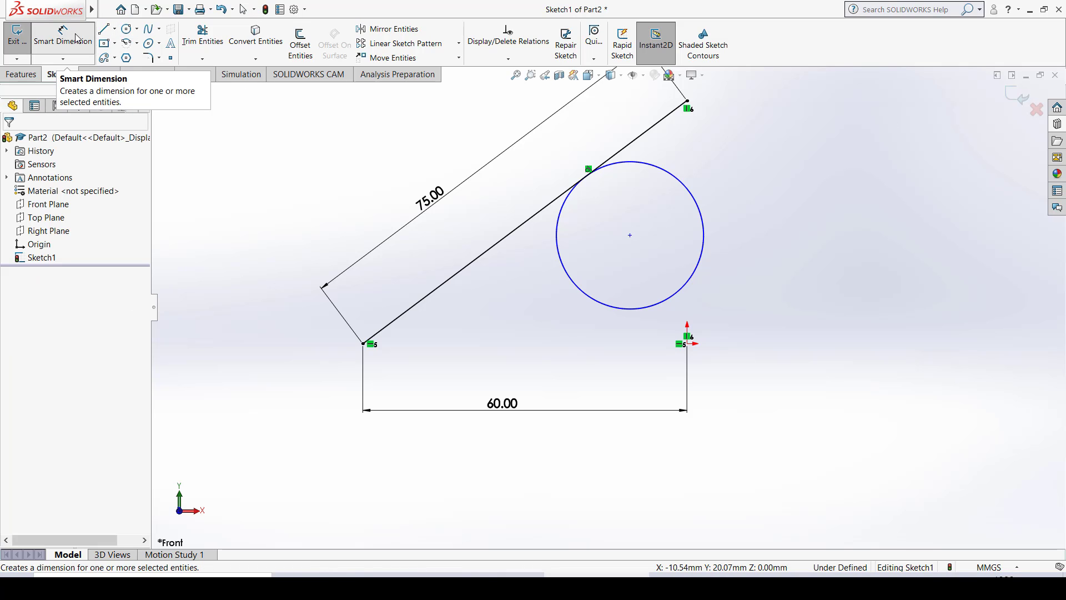
- Dimension the circle with Smart Dimension and set its diameter to 25 mm
click(68, 37)
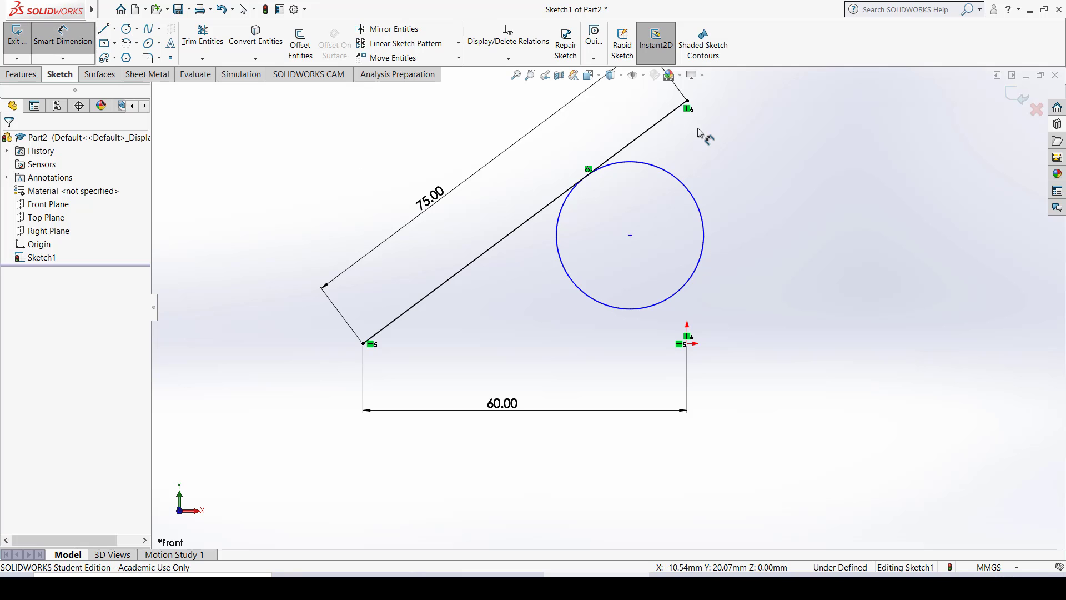
click(690, 190)
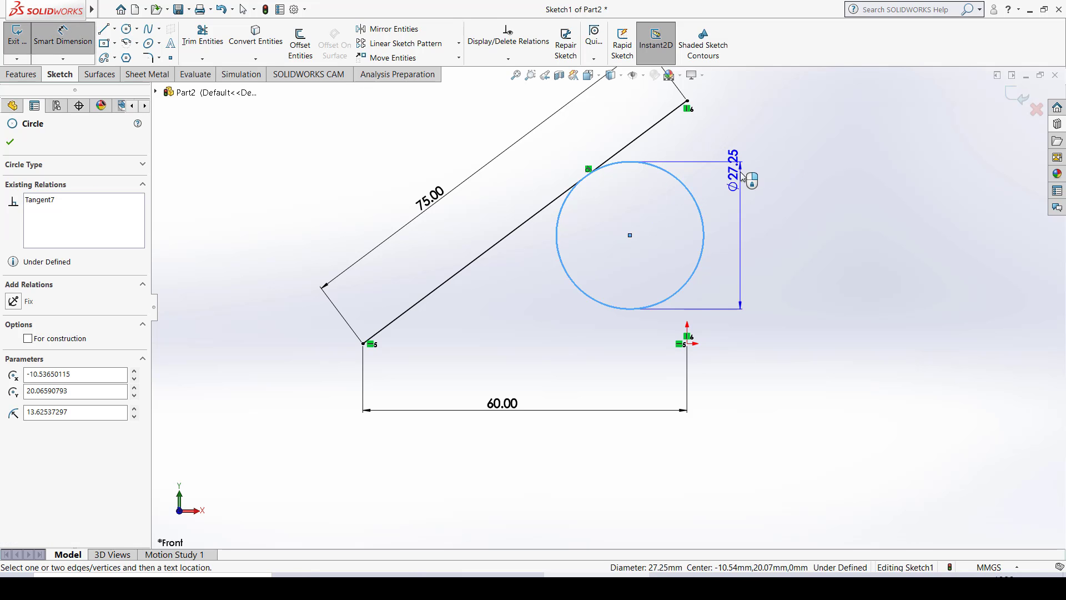
click(756, 146)
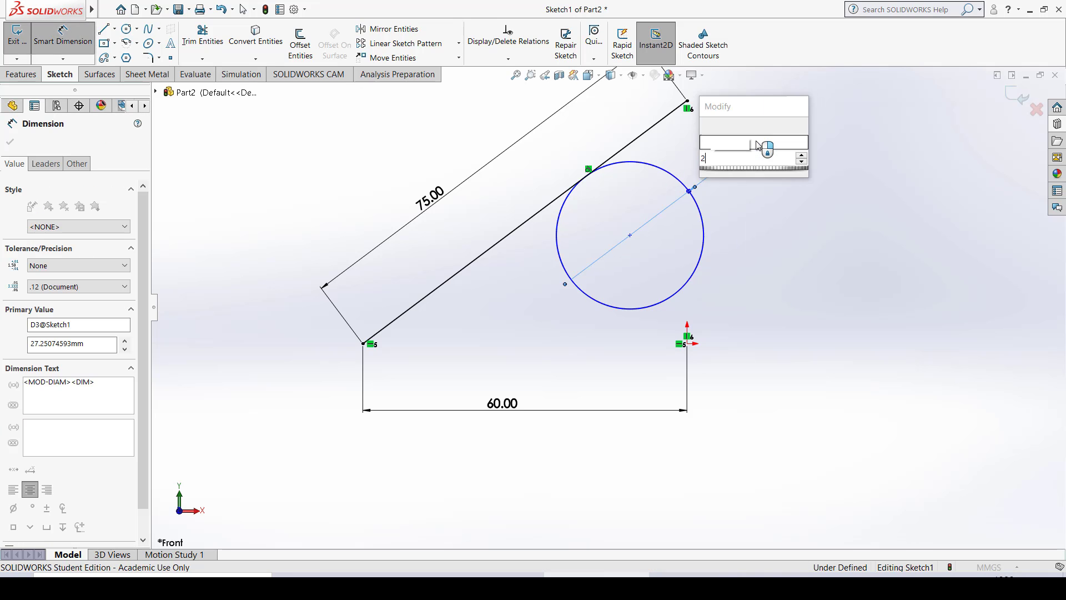
text(25)
key(Return)
key(Escape)
key(Escape)
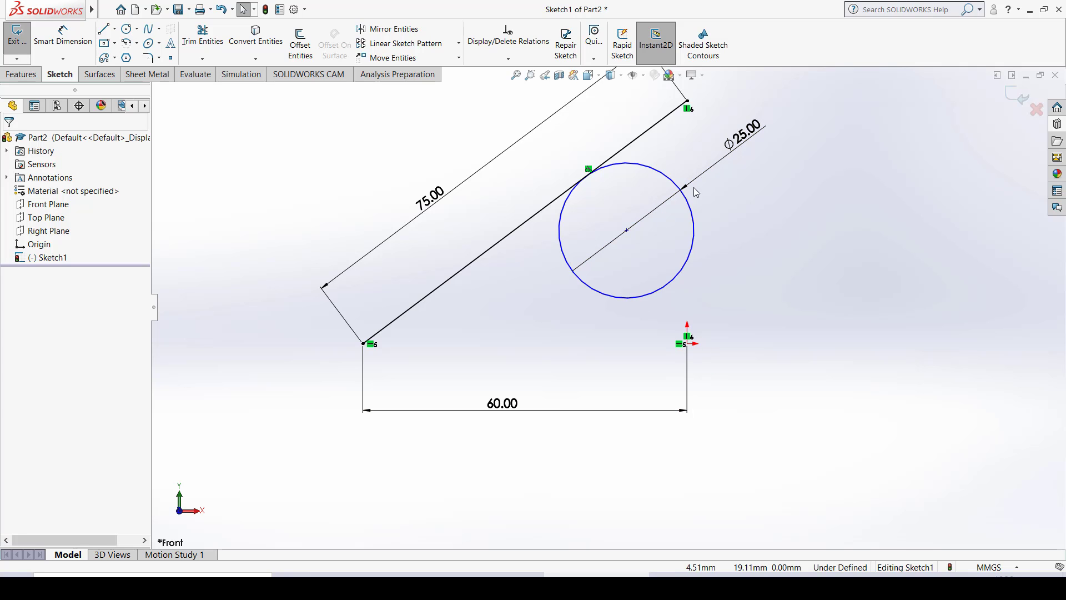
- Dimension the vertical distance between the circle's center and the origin with Smart Dimension and set it to 20 mm
click(62, 33)
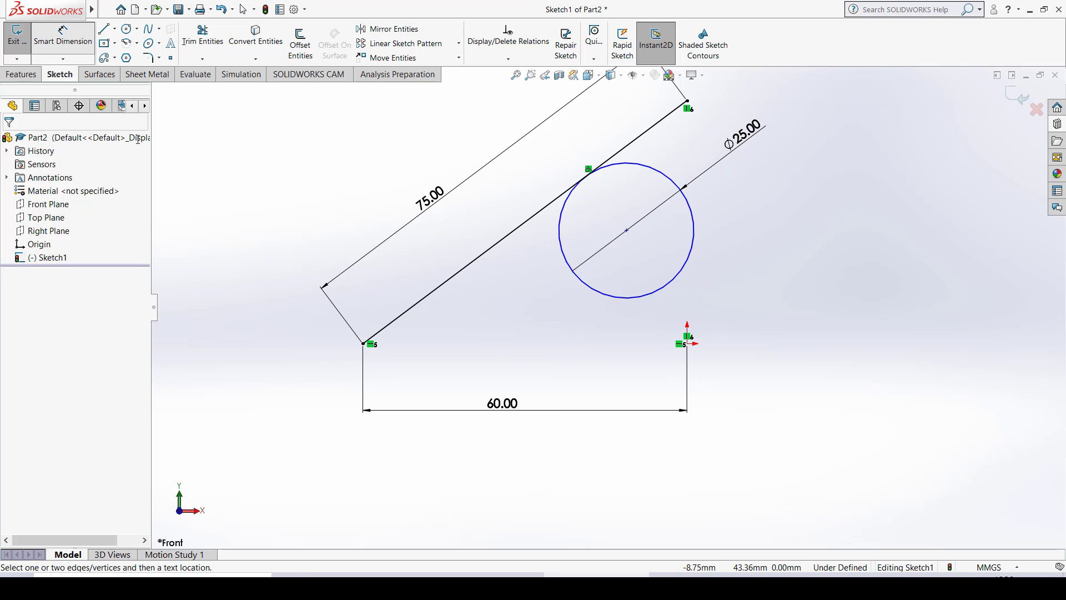
click(626, 230)
click(688, 345)
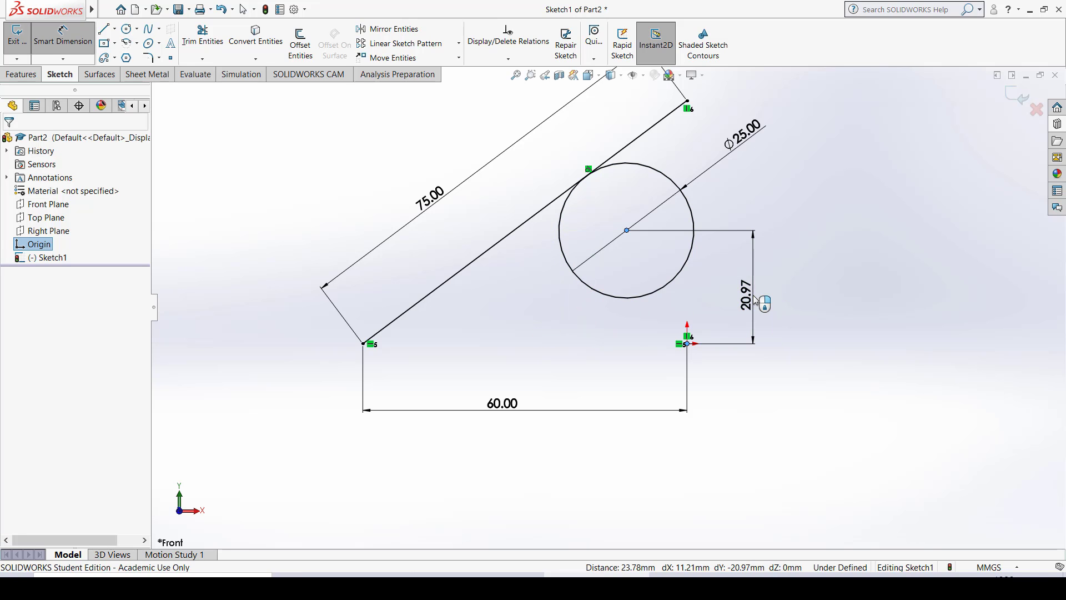
click(755, 300)
text(2)
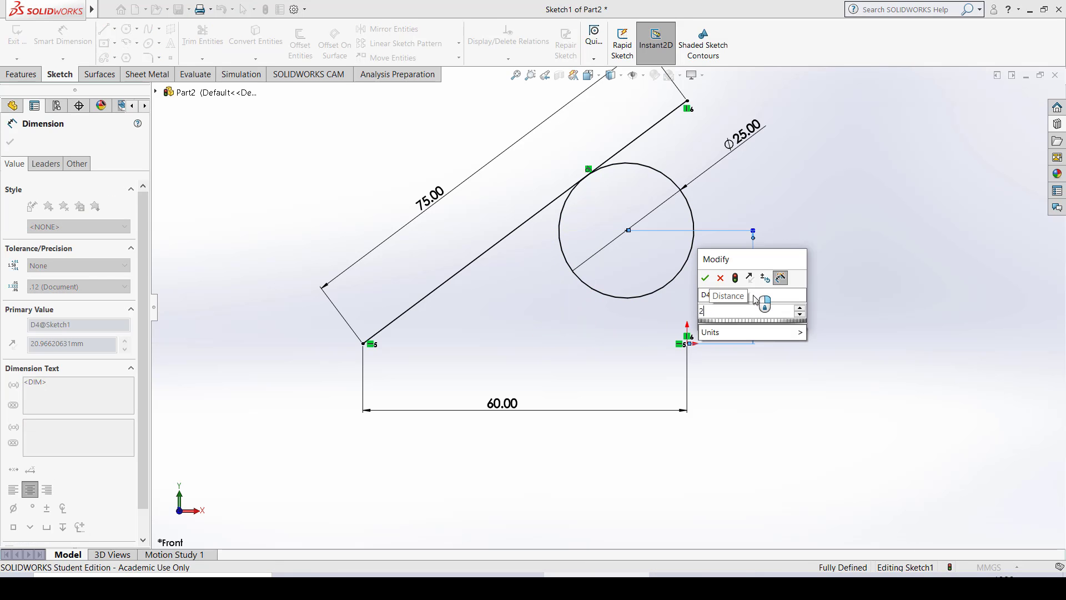
text(200)
key(Return)
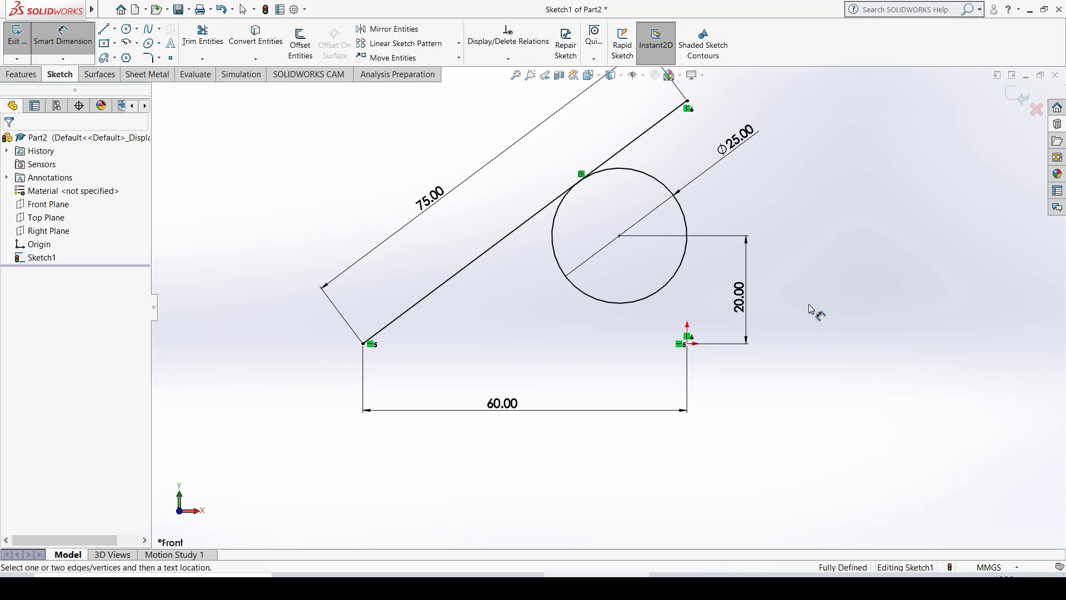
ctrl+middle_drag(751, 281, 736, 337)
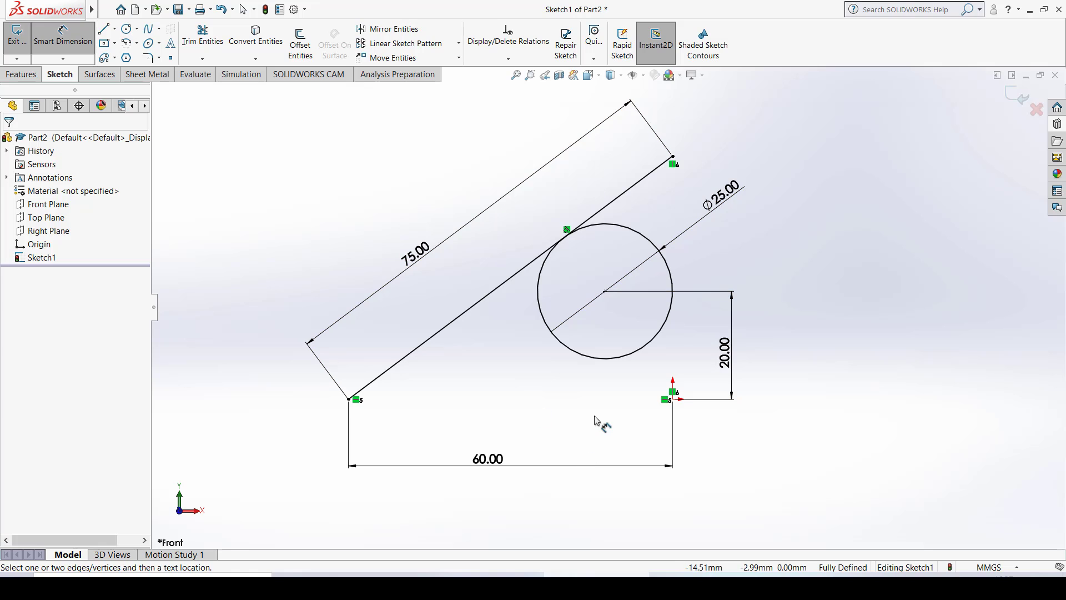
key(Escape)
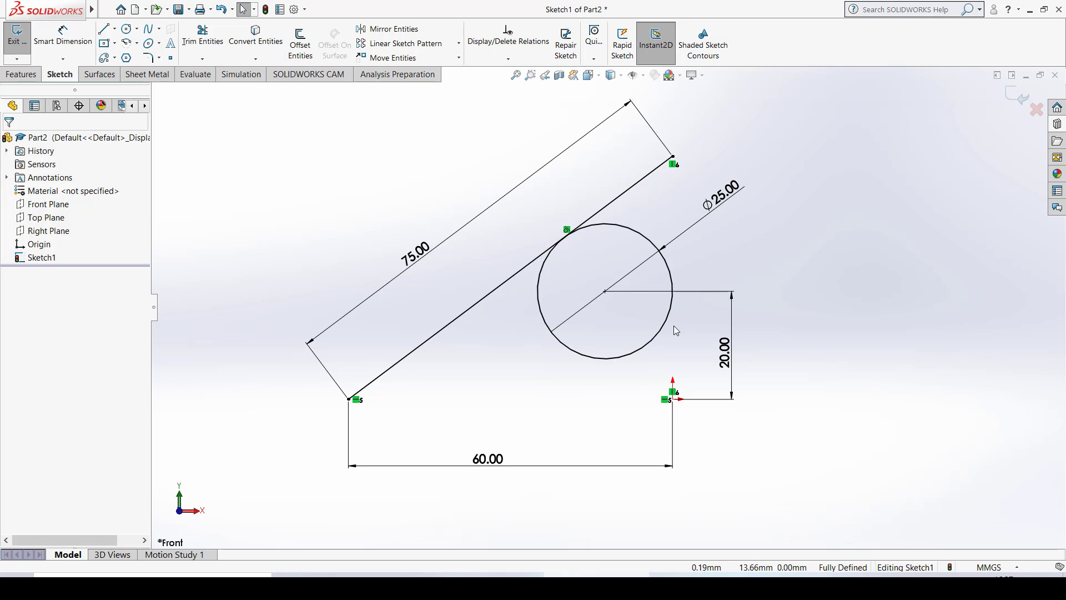
- Sketch a corner rectangle about 107 mm by 63 mm to the right of the slanted line, its bottom edge level with the origin
scroll(674, 325, down, 2)
scroll(674, 326, up, 5)
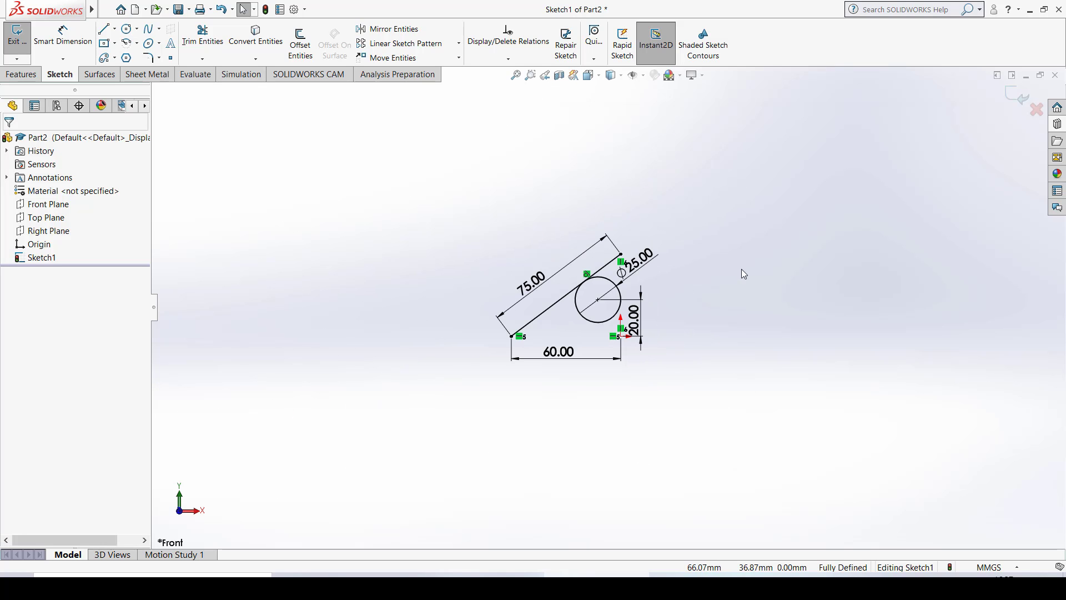
mouse_move(741, 269)
ctrl+middle_down()
mouse_move(542, 309)
mouse_move(531, 298)
ctrl+middle_up()
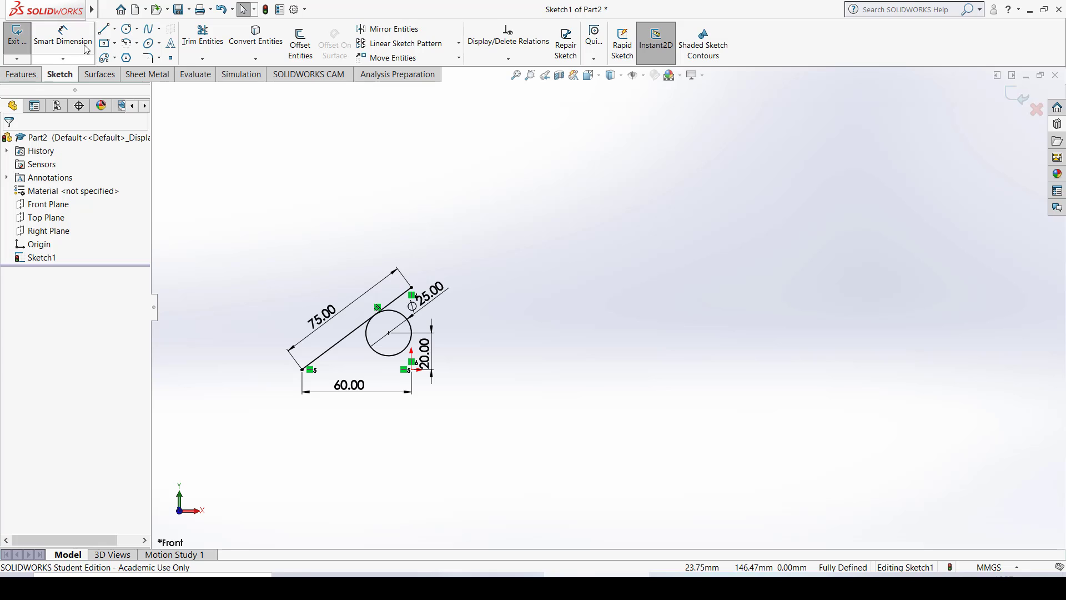
click(116, 43)
click(139, 47)
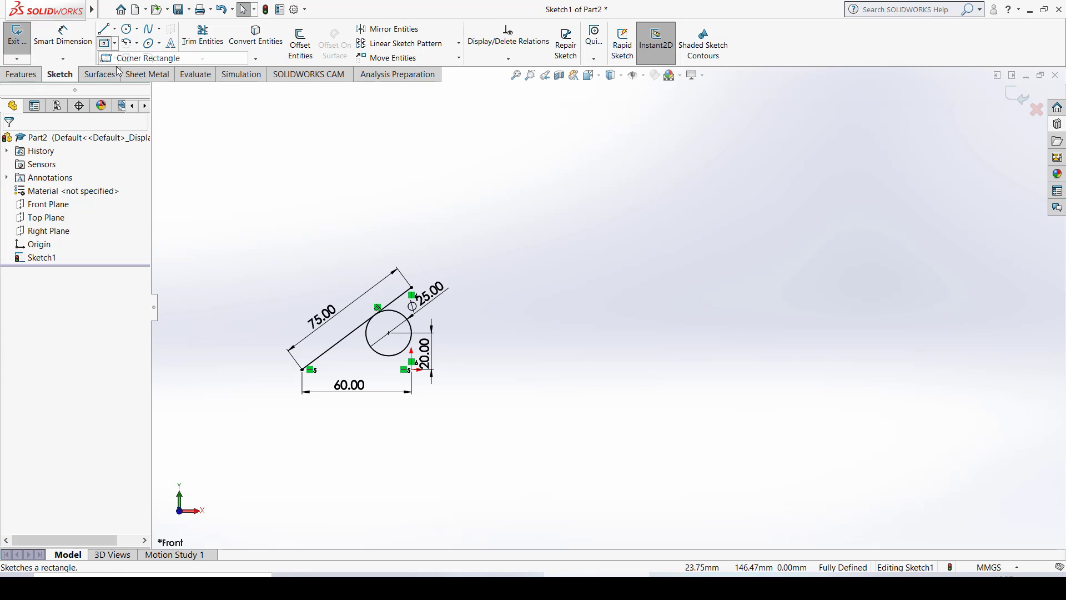
click(582, 254)
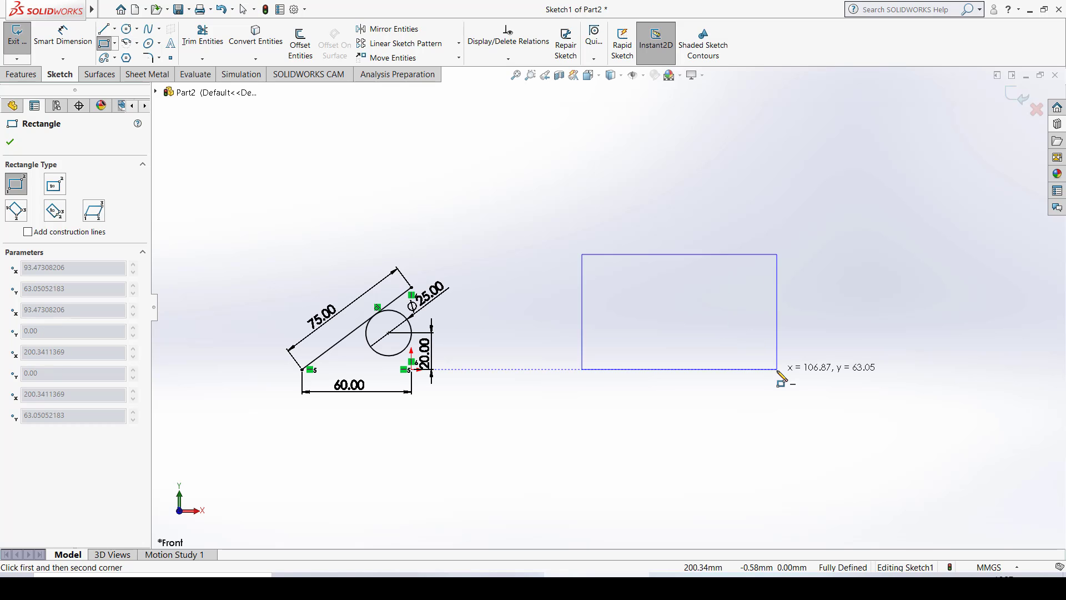
click(777, 370)
key(Escape)
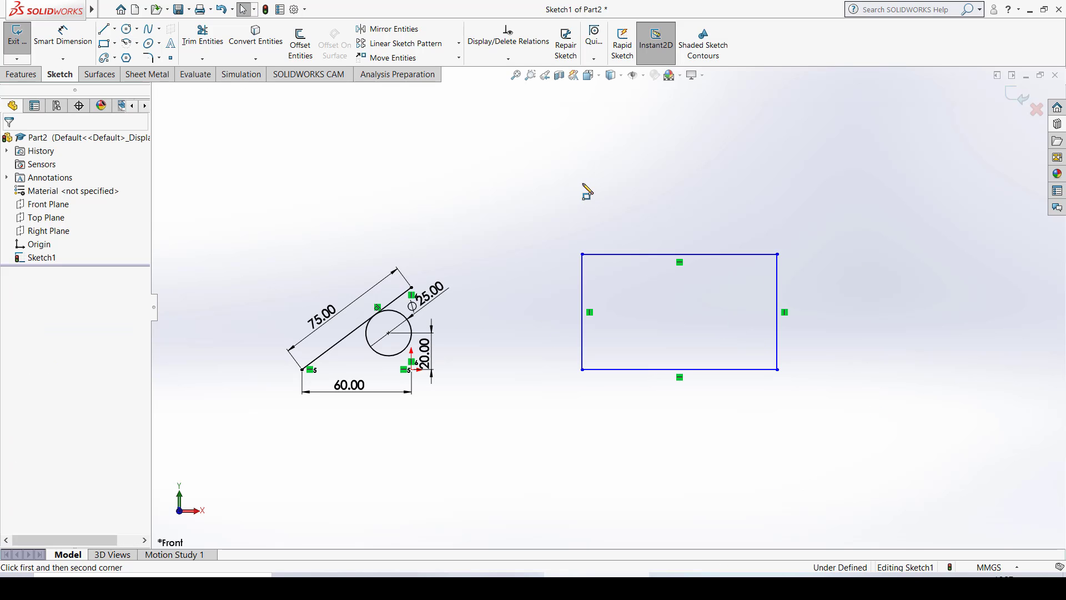
- Sketch a circle of about 14 mm radius inside the upper-left part of the new rectangle
click(128, 28)
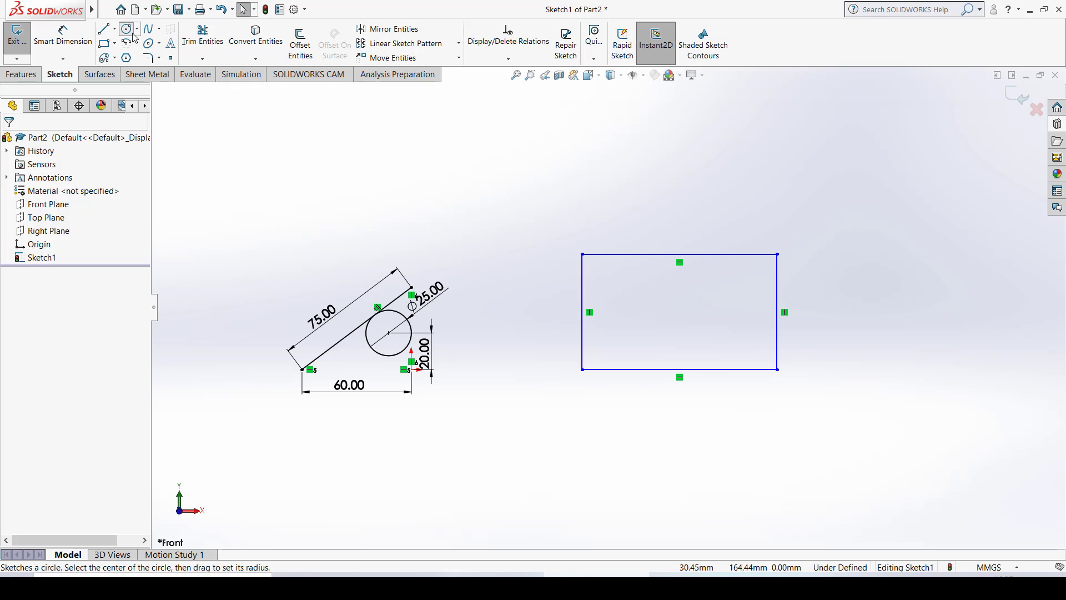
click(643, 300)
click(642, 274)
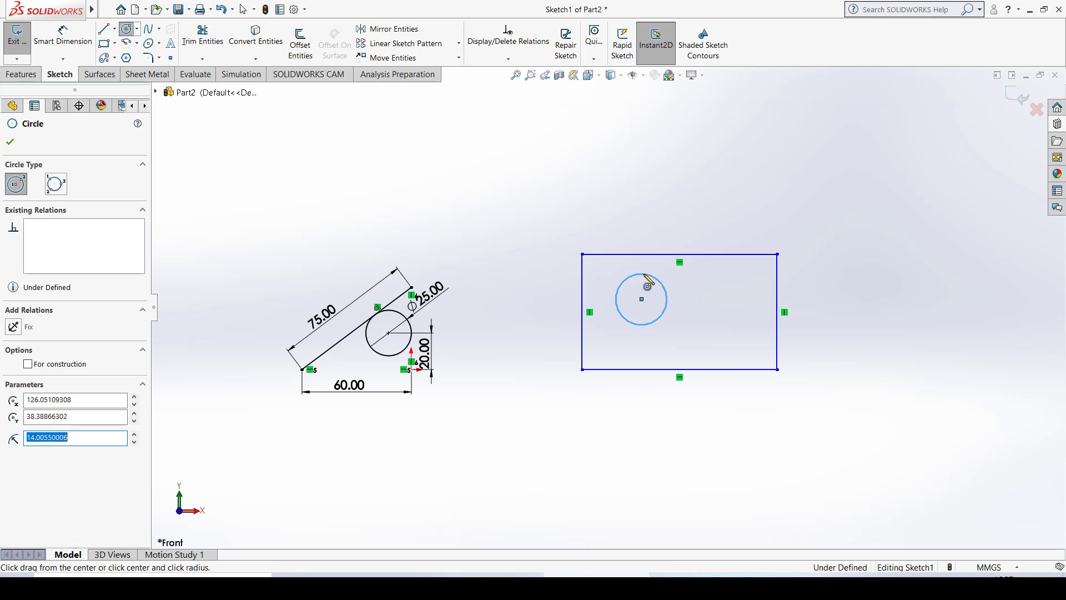
key(Escape)
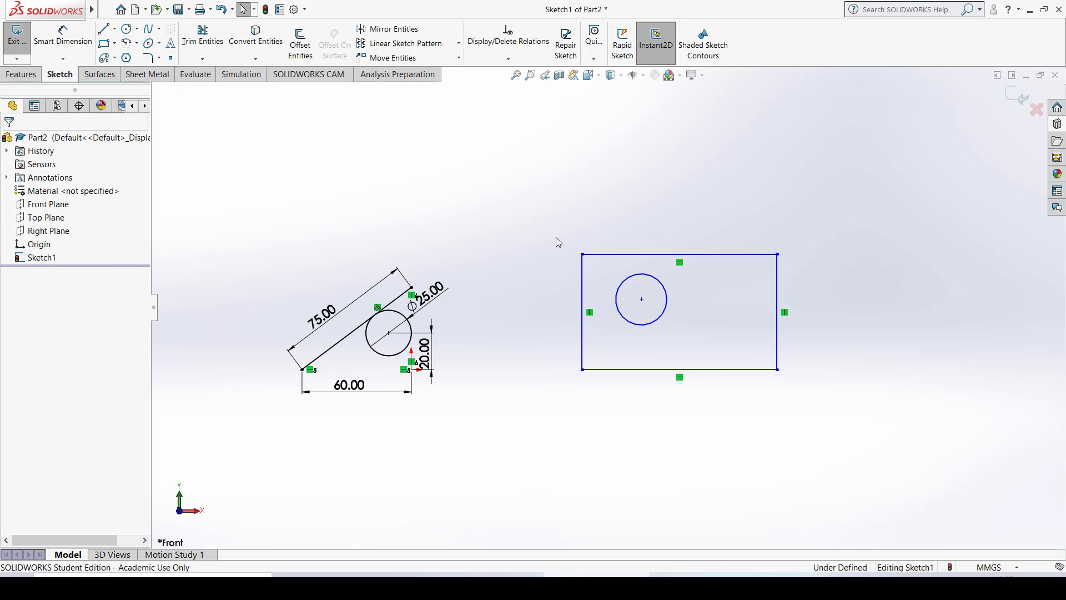
- Add Tangent relations between the new circle and the rectangle's top edge, and between the circle and the left edge
click(639, 276)
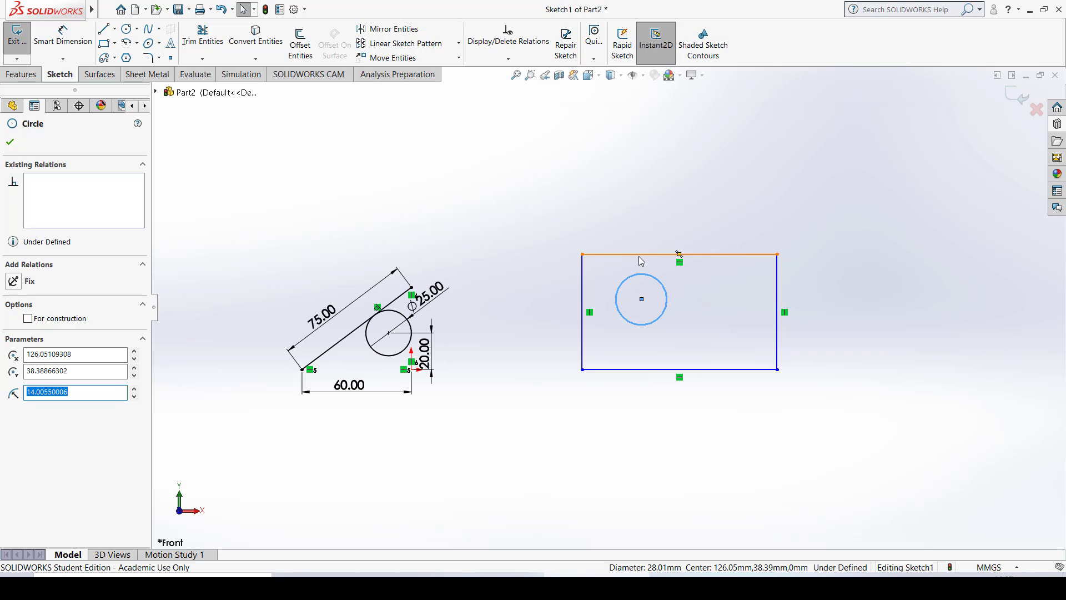
ctrl+click(639, 255)
click(26, 340)
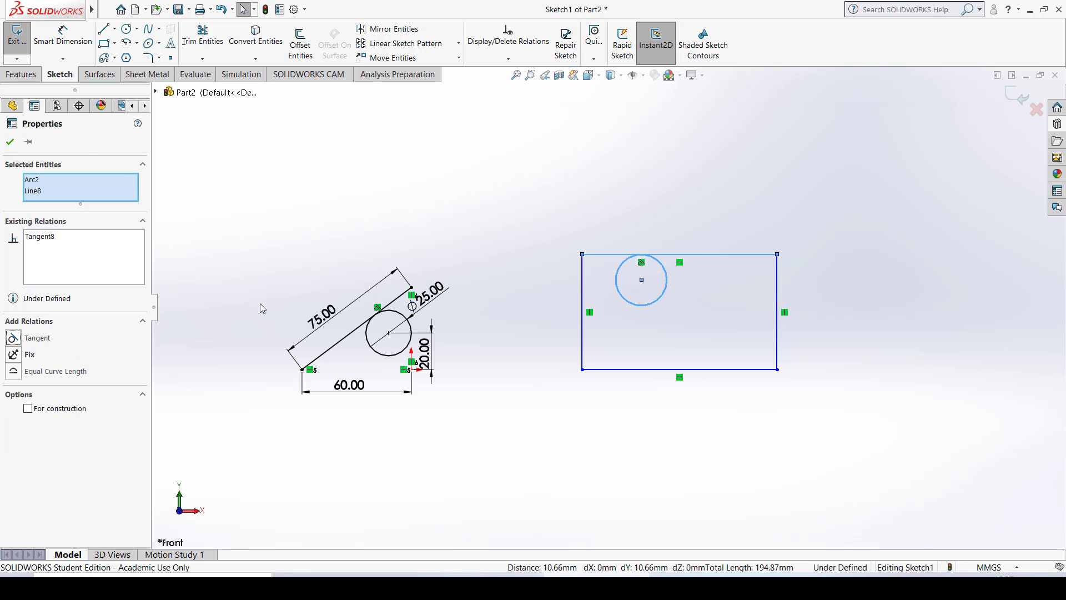
key(Escape)
click(622, 276)
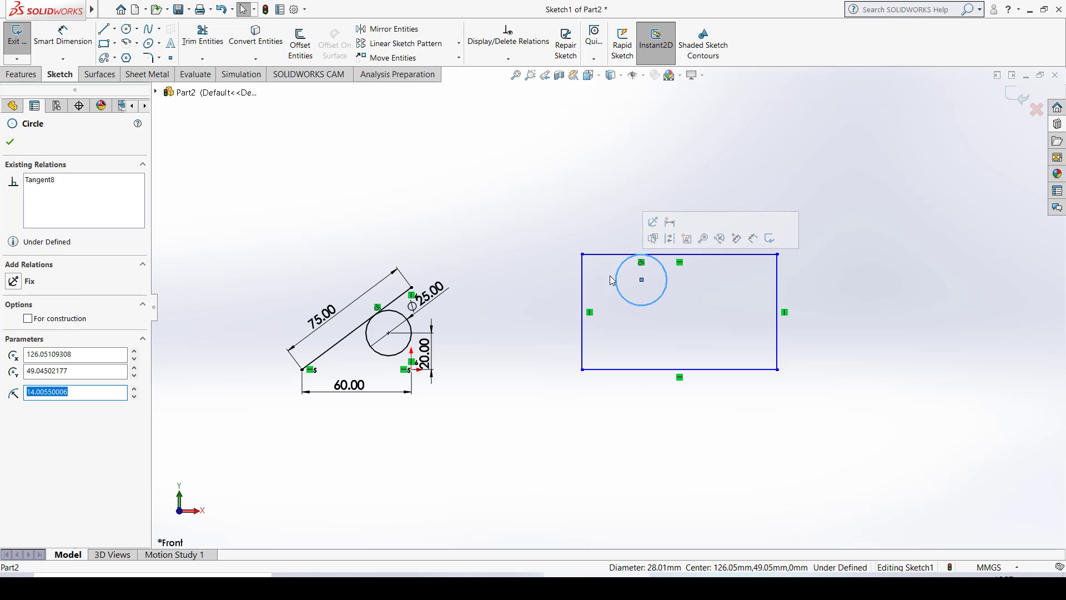
ctrl+click(581, 274)
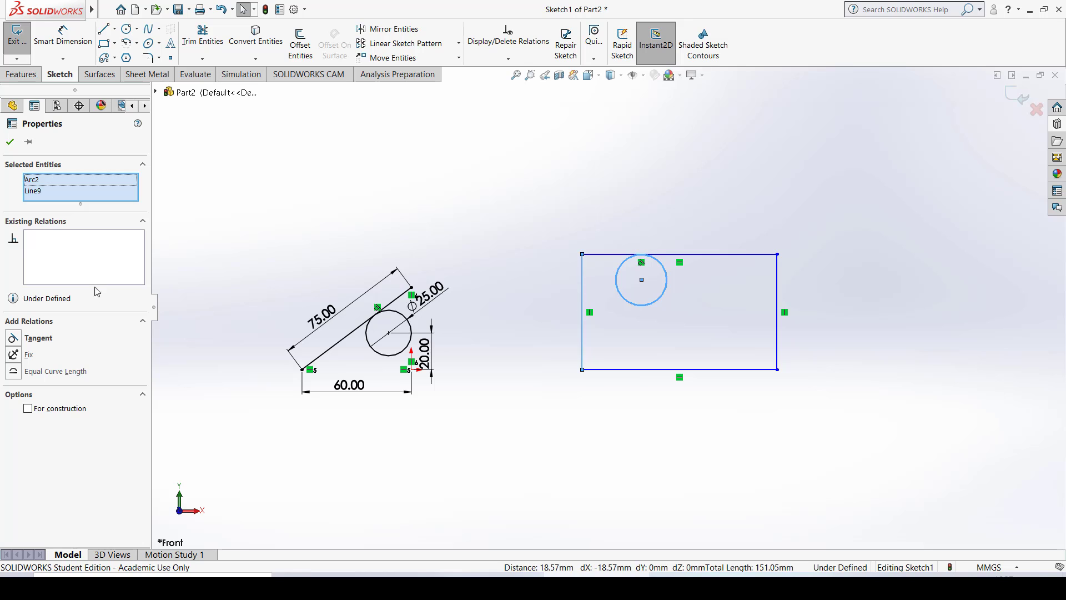
click(29, 339)
click(362, 174)
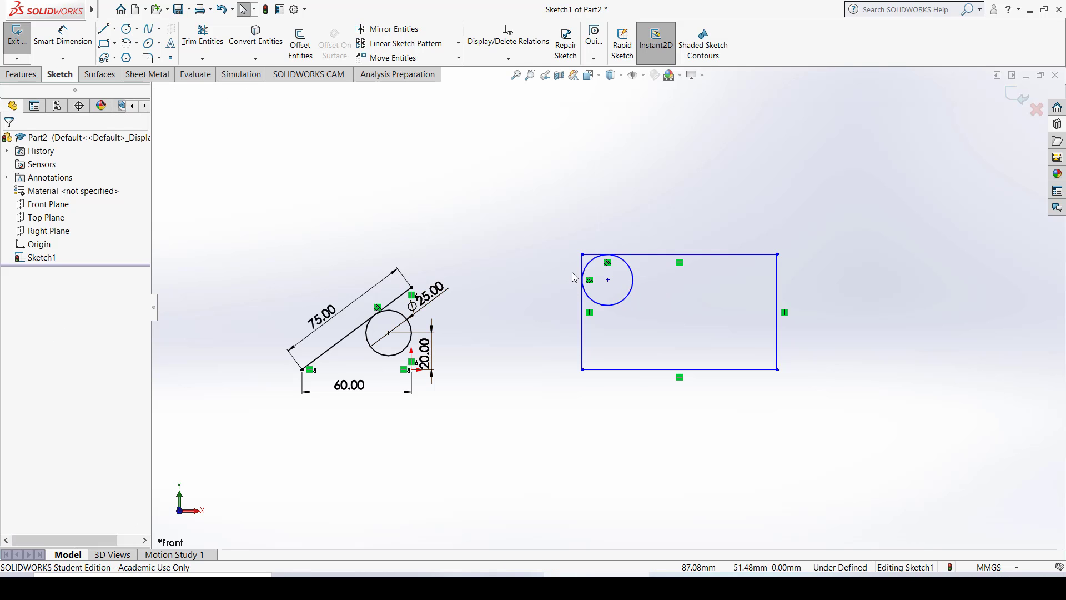
- Add a Horizontal relation between the rectangle's lower-left corner and the origin
scroll(636, 298, up, 2)
scroll(626, 286, down, 4)
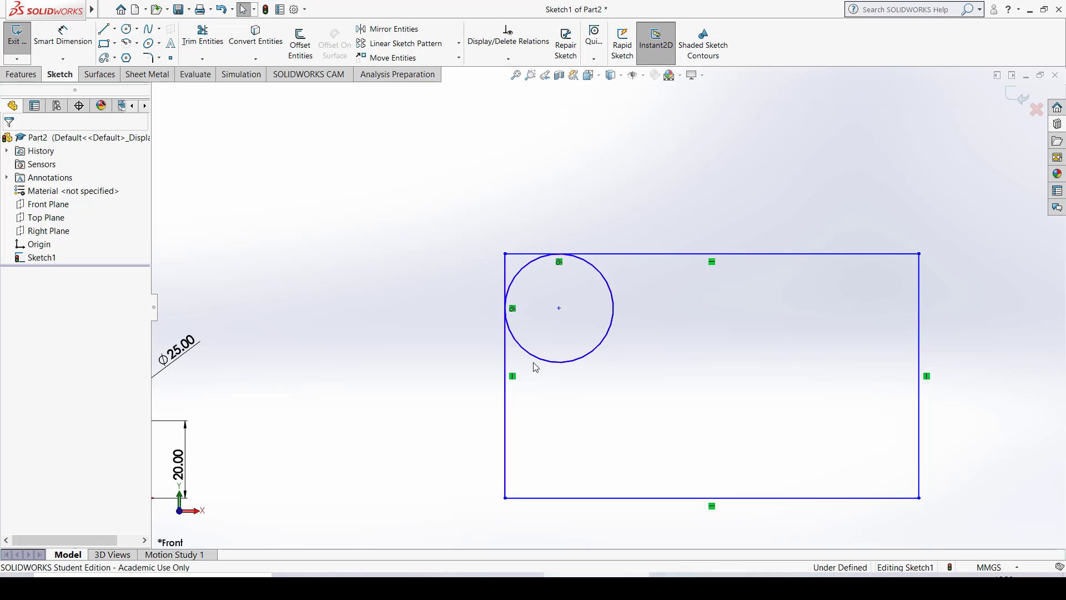
scroll(588, 363, down, 1)
scroll(591, 366, up, 4)
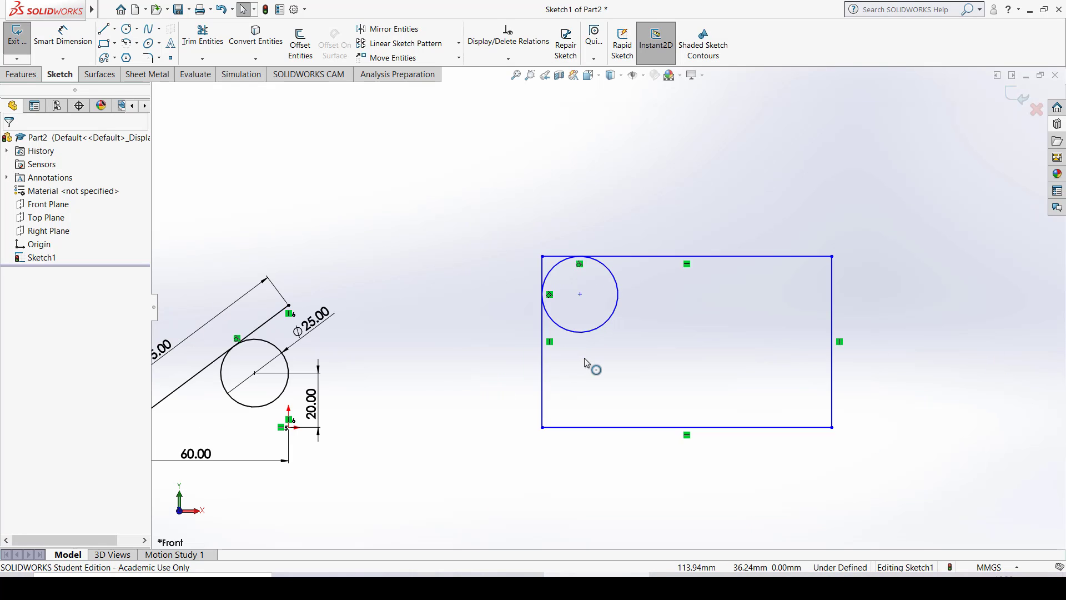
click(570, 377)
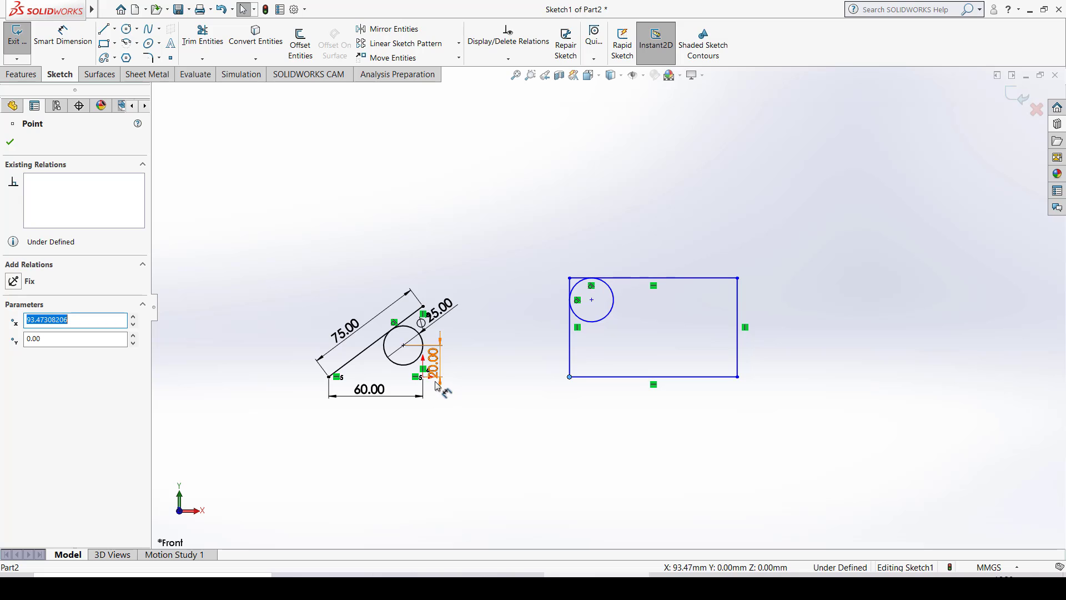
ctrl+click(422, 378)
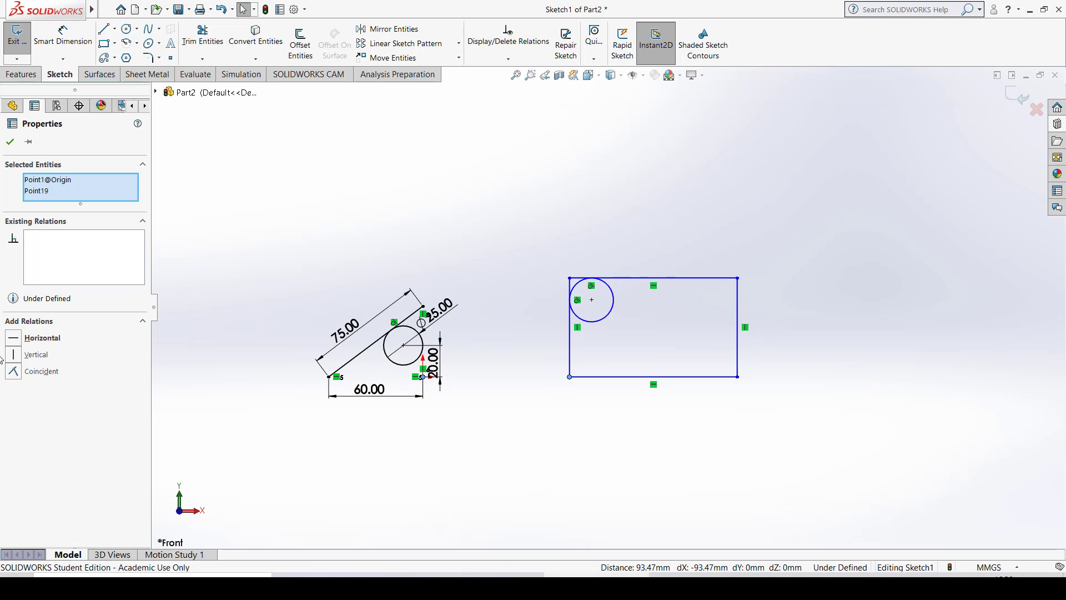
click(42, 340)
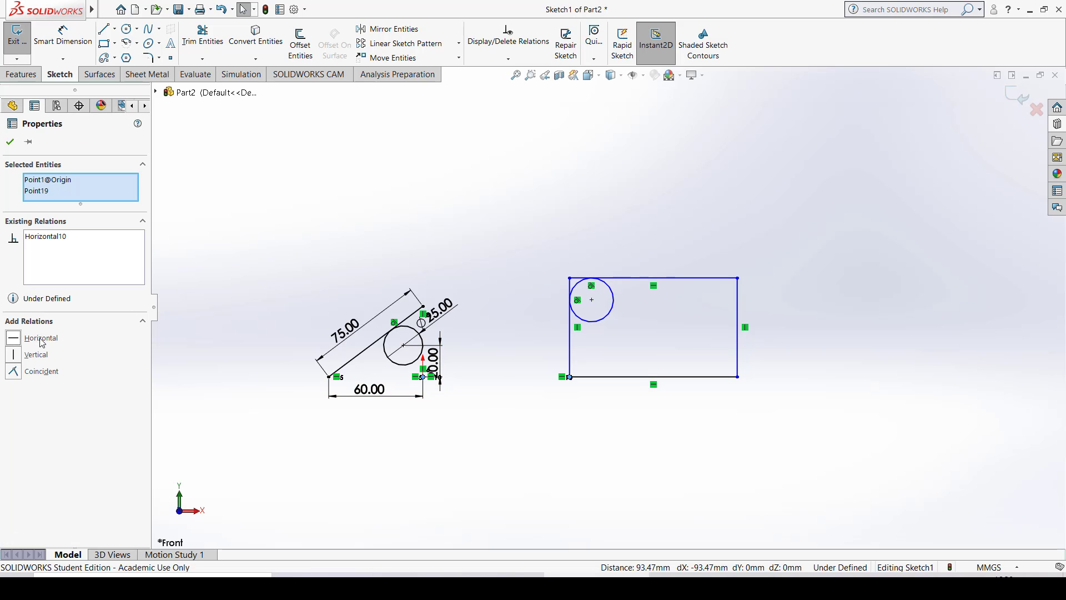
click(794, 235)
- Dimension the rectangle's bottom edge with Smart Dimension and set its length to 100 mm
scroll(737, 378, up, 2)
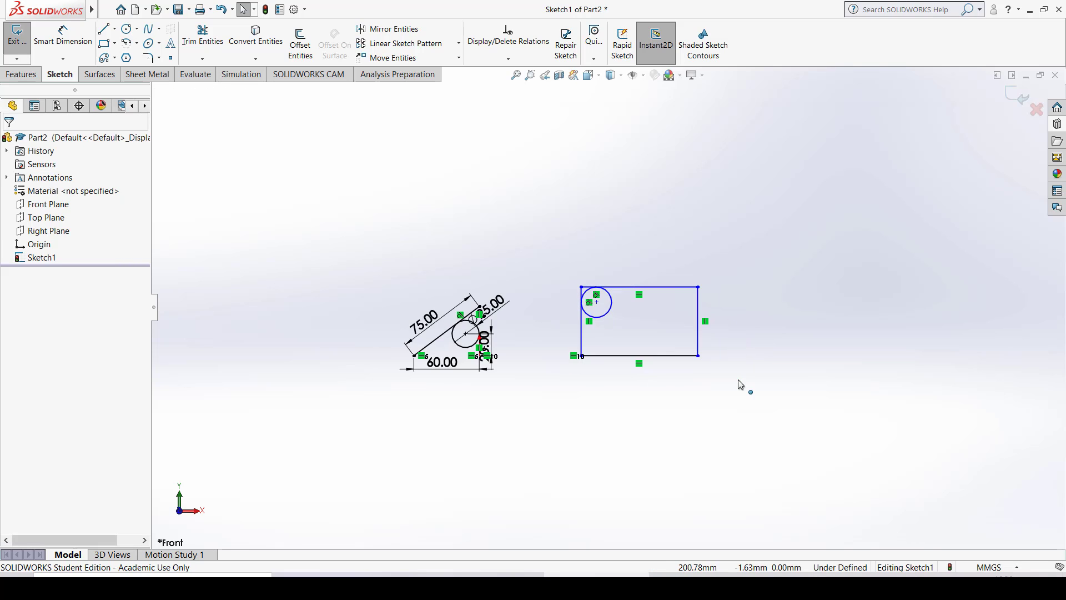
scroll(736, 378, down, 3)
scroll(686, 356, down, 2)
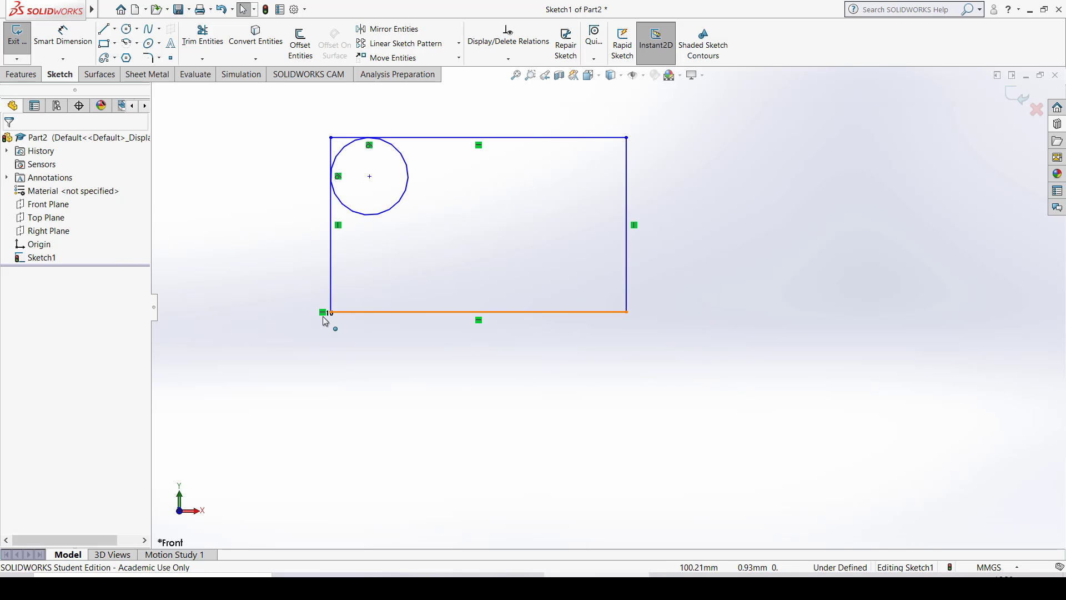
scroll(593, 319, up, 3)
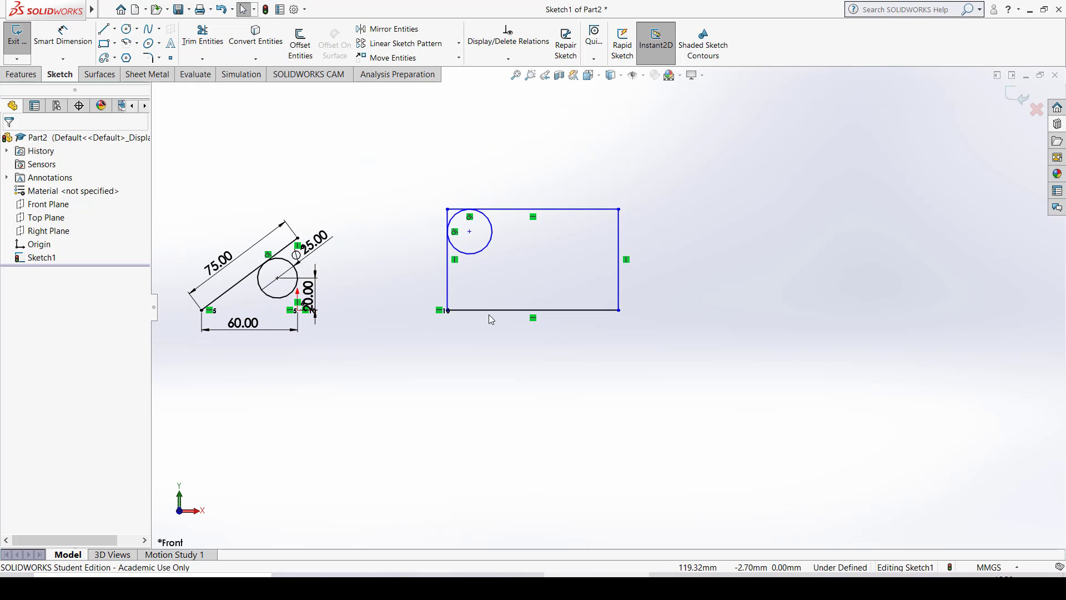
click(63, 36)
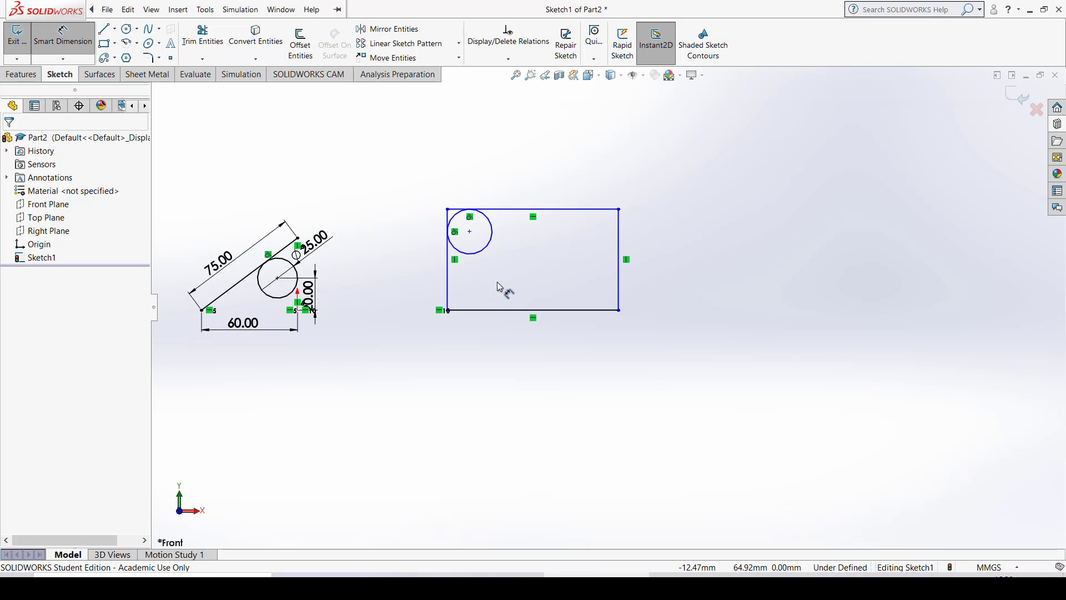
click(497, 310)
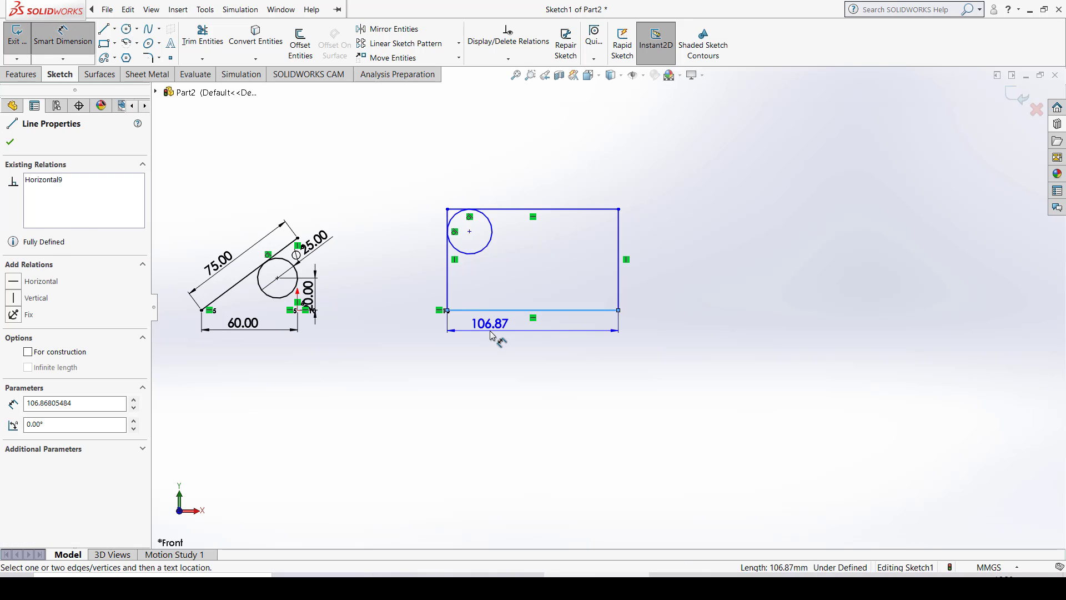
click(491, 335)
text(100)
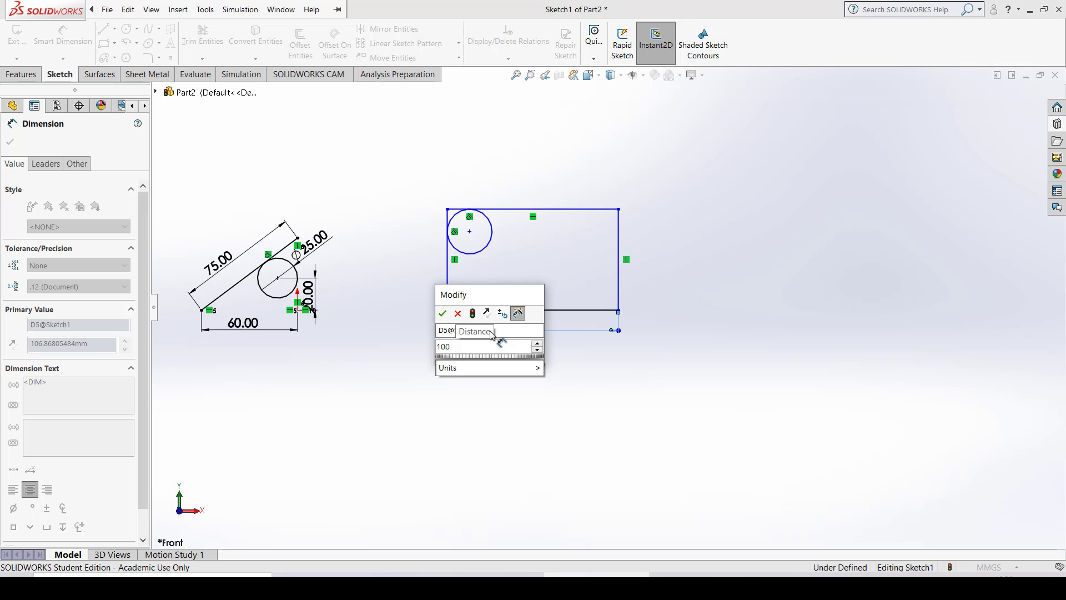
key(Return)
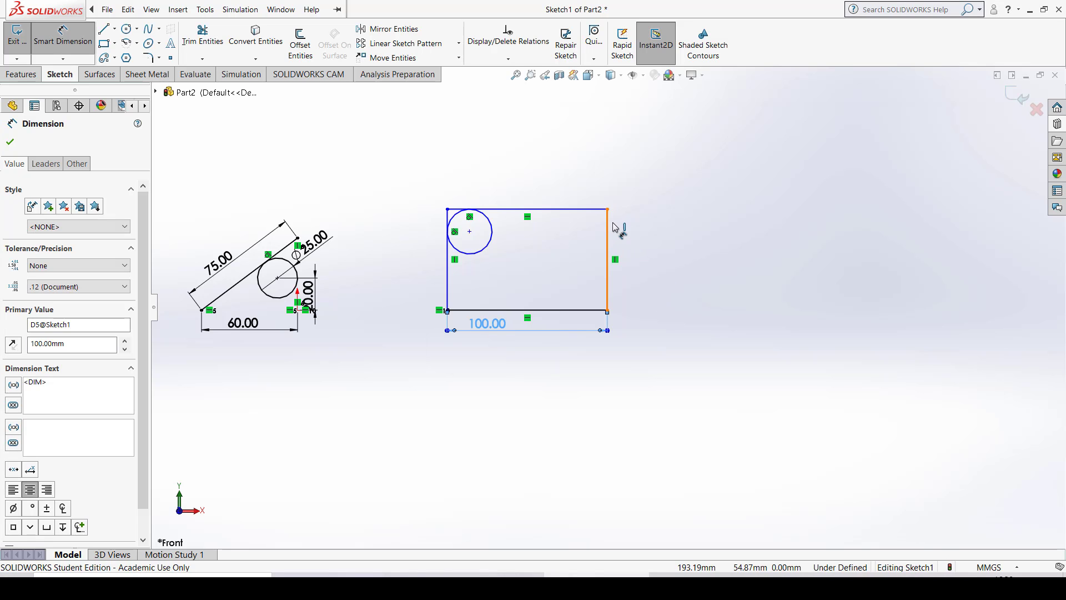
- Dimension the rectangle's right edge and set its height to 75 mm
click(609, 229)
click(648, 251)
text(75)
key(Return)
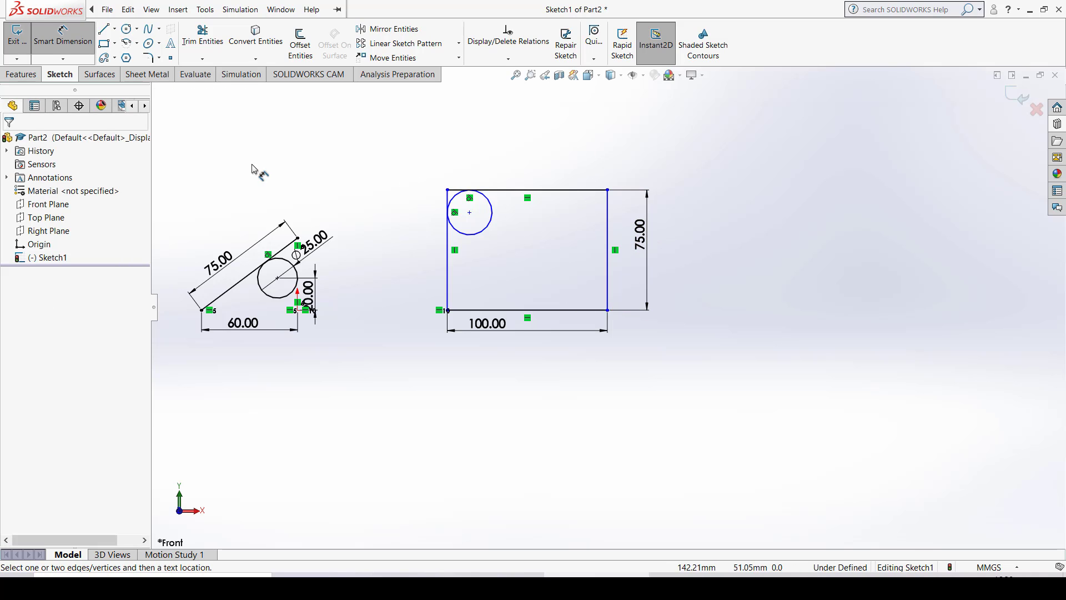
key(Escape)
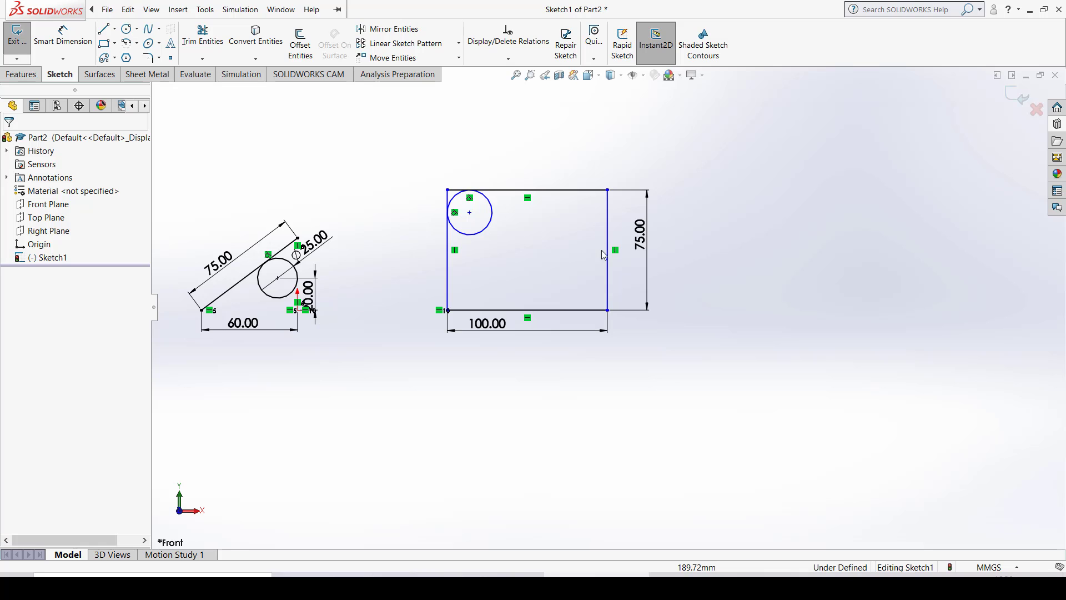
- Move the rectangle horizontally away from the origin to test its remaining freedom of movement, and clear the selection
drag(611, 240, 588, 263)
drag(687, 264, 612, 228)
click(611, 190)
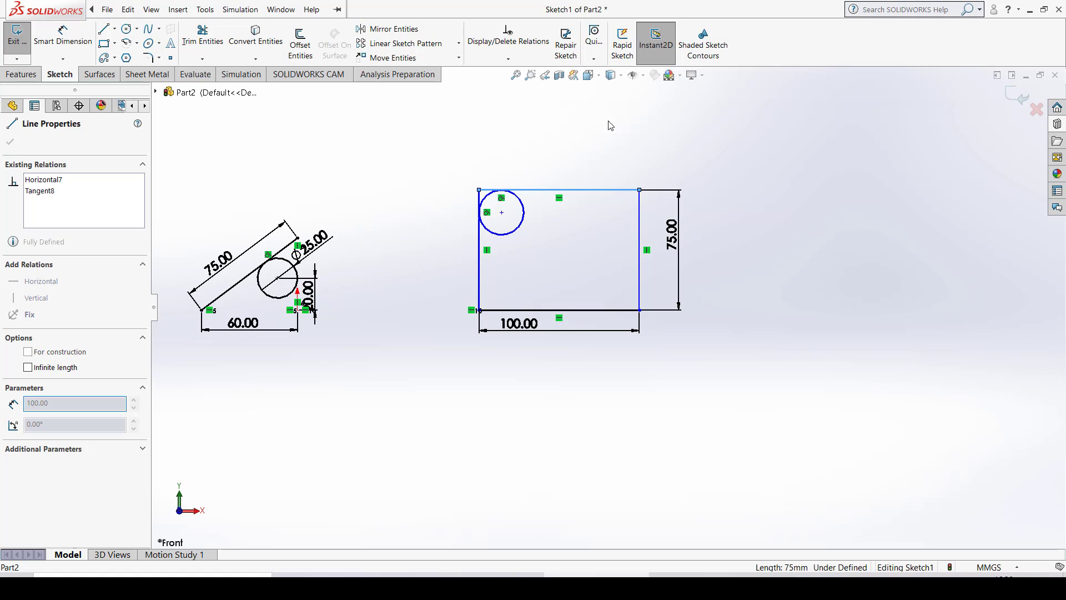
click(804, 248)
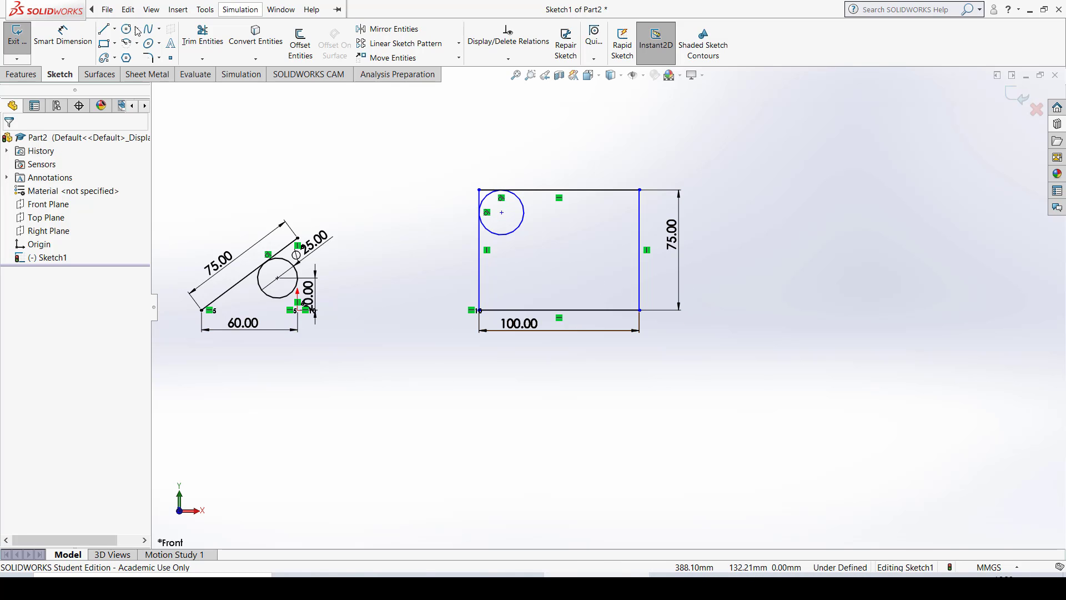
- Dimension the horizontal distance from the origin to the rectangle's left edge and set it to 100 mm
click(83, 35)
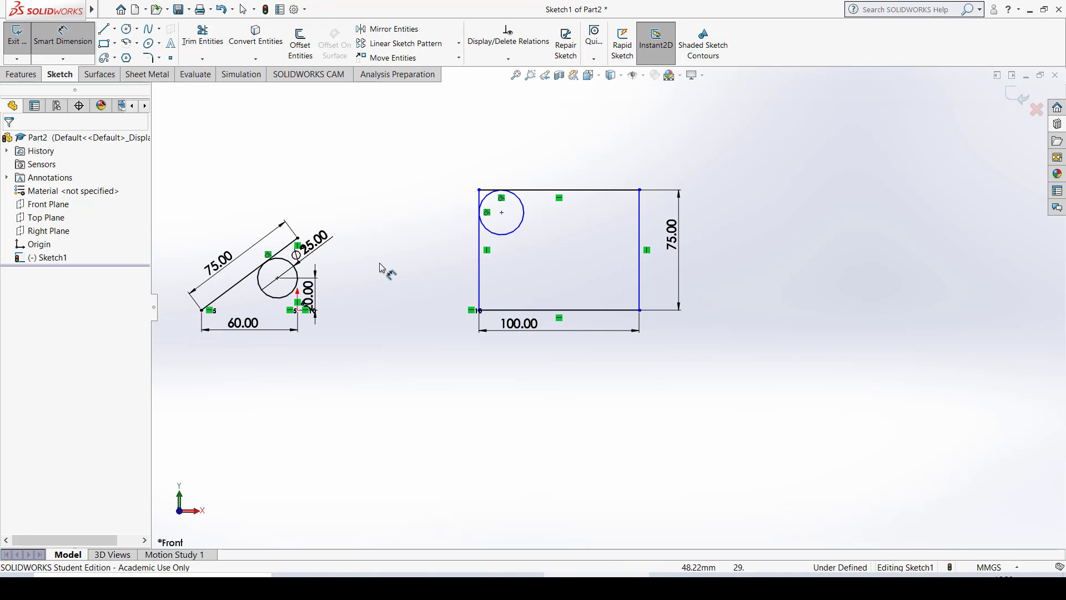
click(480, 271)
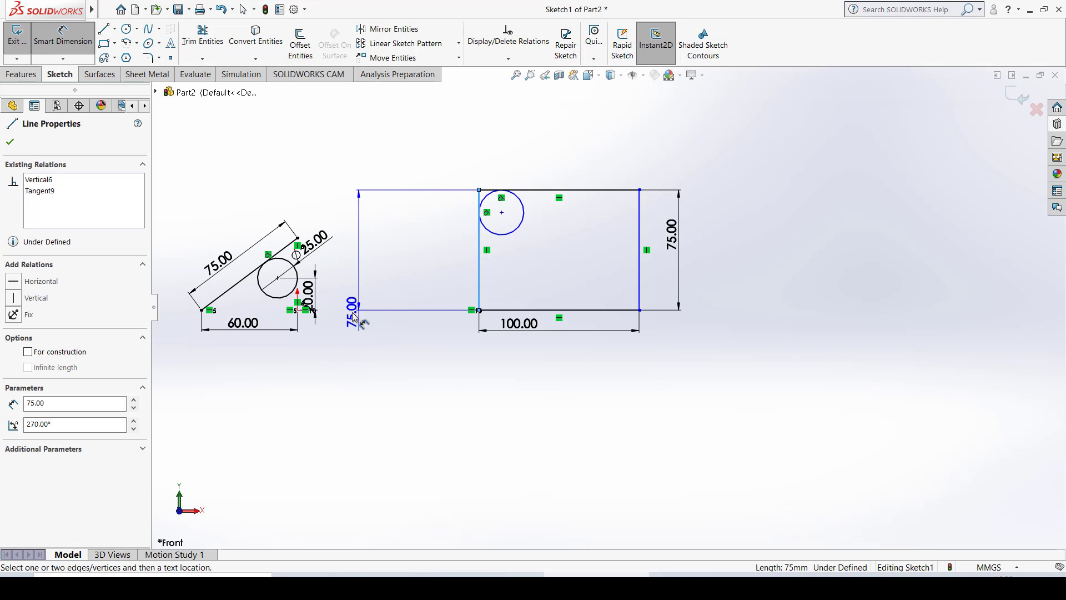
click(297, 310)
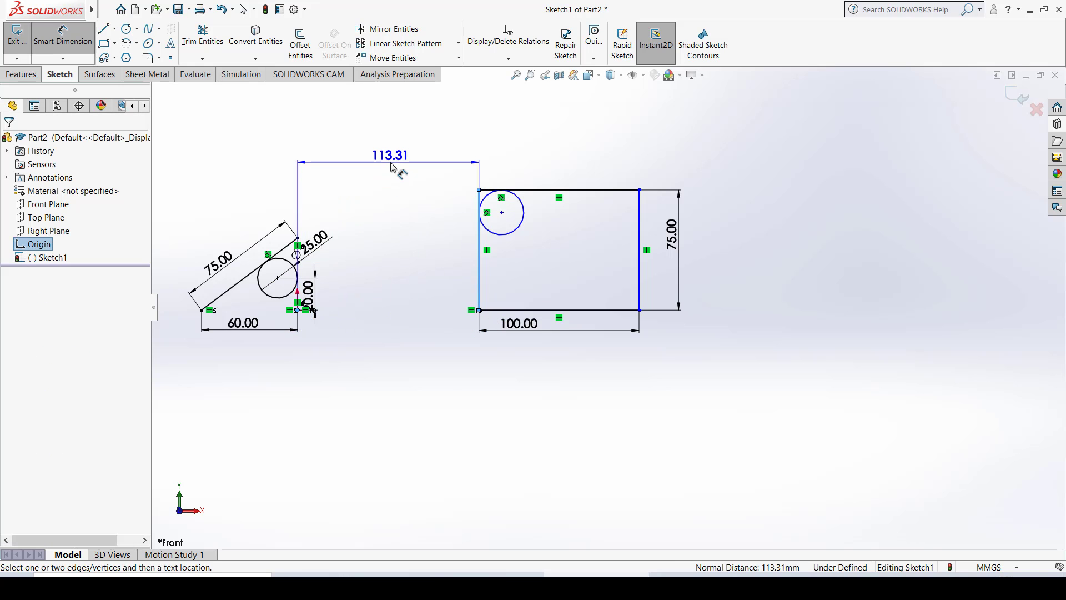
click(392, 167)
text(100)
key(Return)
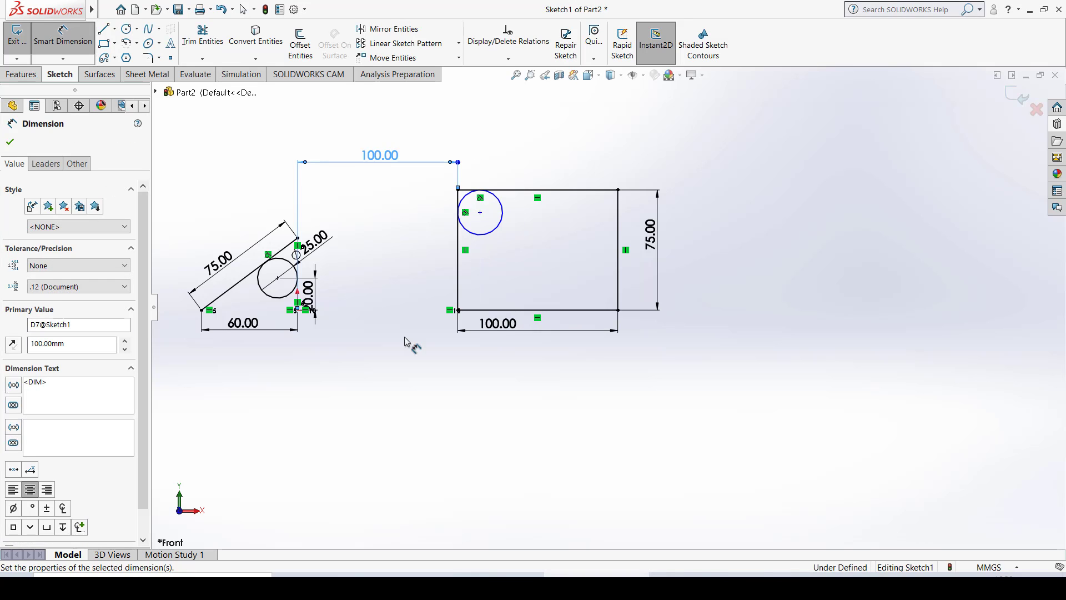
key(Escape)
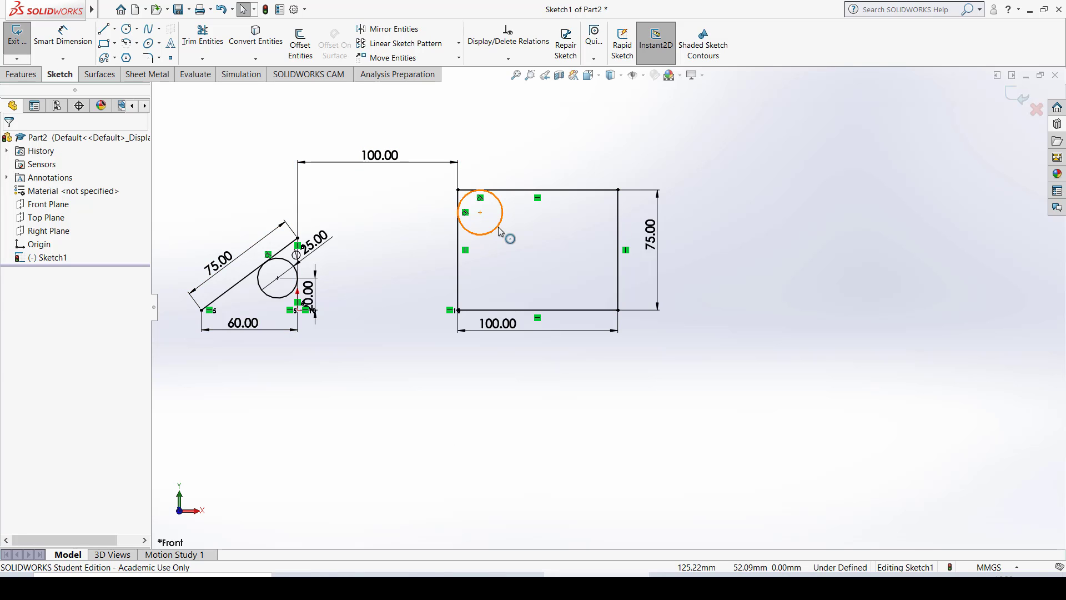
- Enlarge the rectangle's tangent circle freehand to about 588 mm in diameter to test its remaining freedom
drag(498, 227, 512, 198)
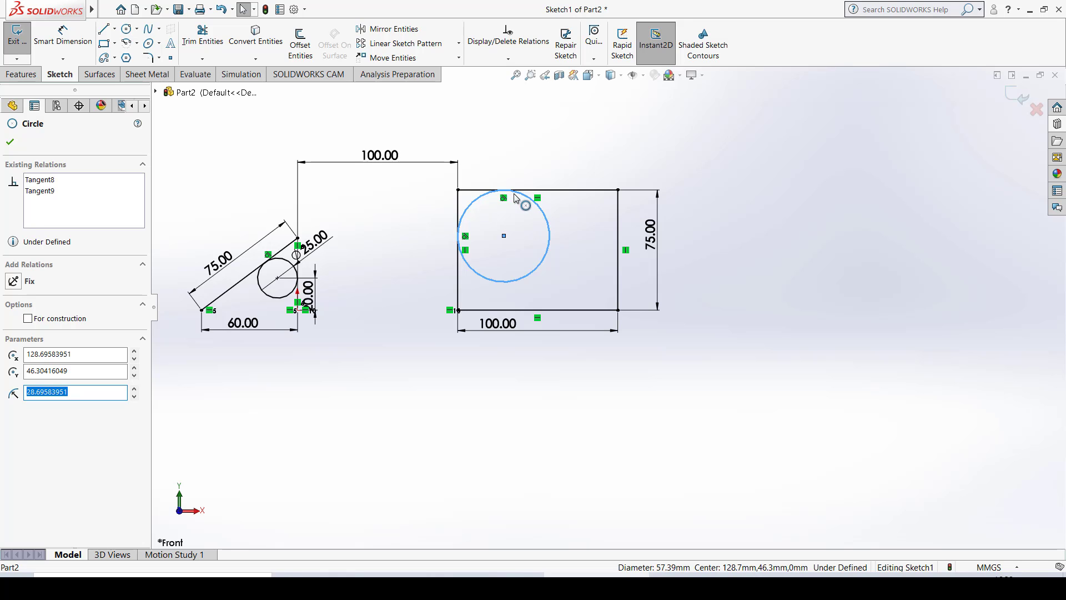
drag(551, 224, 648, 423)
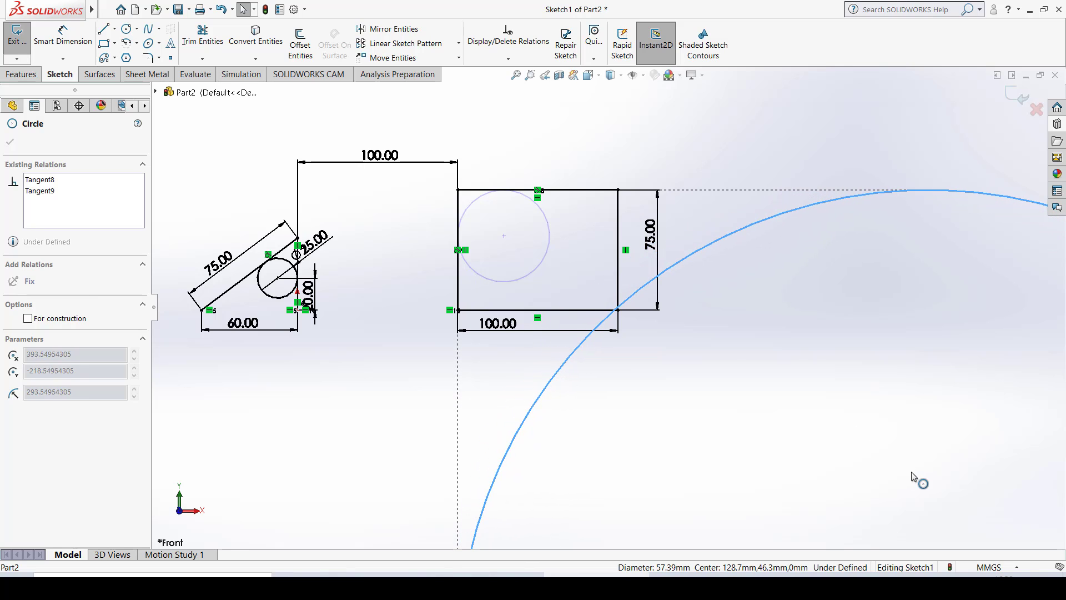
click(915, 479)
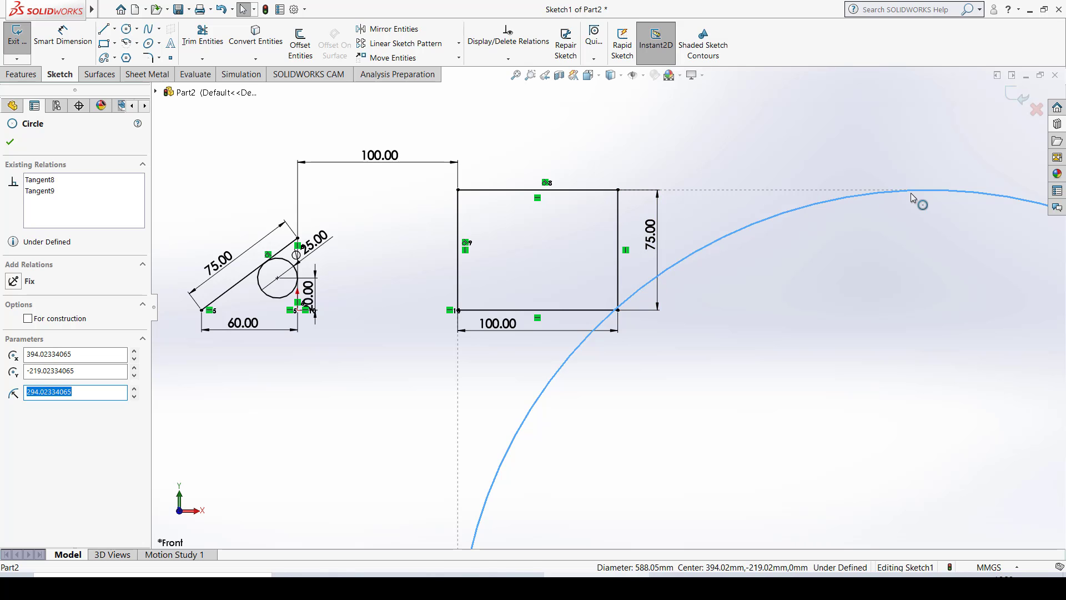
scroll(841, 334, down, 4)
scroll(840, 335, up, 4)
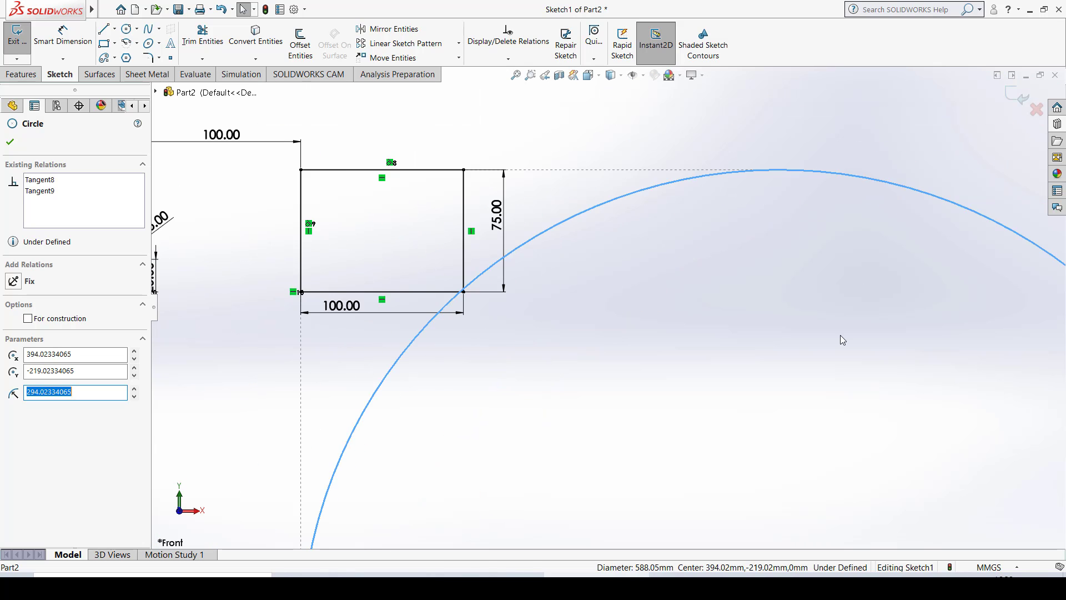
scroll(840, 334, up, 3)
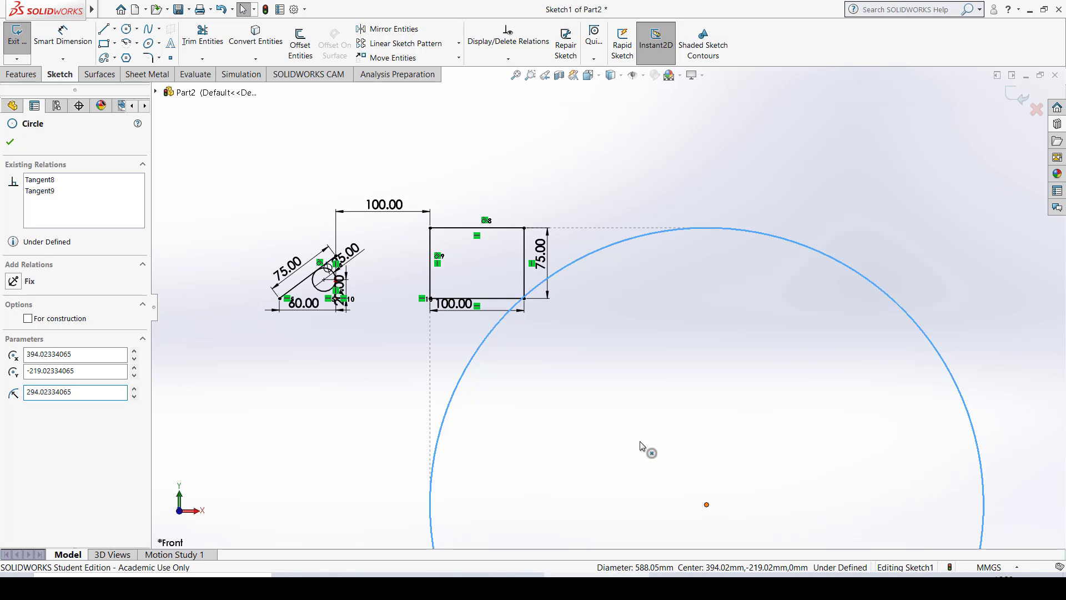
- Move the enlarged circle's center back into the rectangle's upper-left corner, shrinking the circle to about 30 mm in diameter
drag(640, 445, 458, 233)
scroll(611, 285, up, 2)
scroll(501, 288, down, 5)
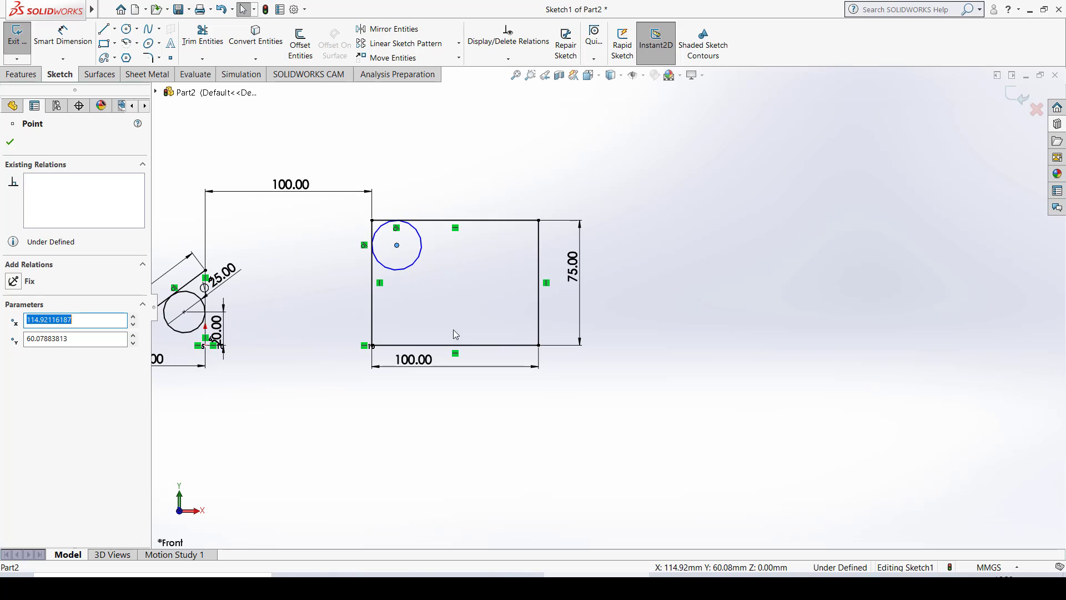
ctrl+middle_drag(428, 315, 518, 337)
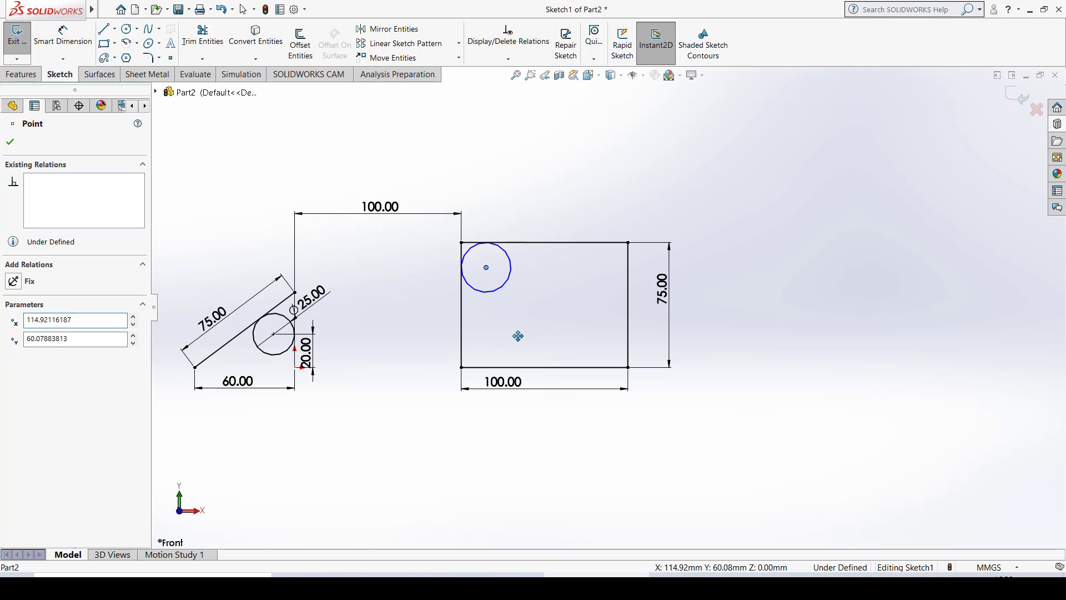
- Dimension the circle inside the rectangle with Smart Dimension and set its diameter to 30 mm
click(86, 43)
click(508, 254)
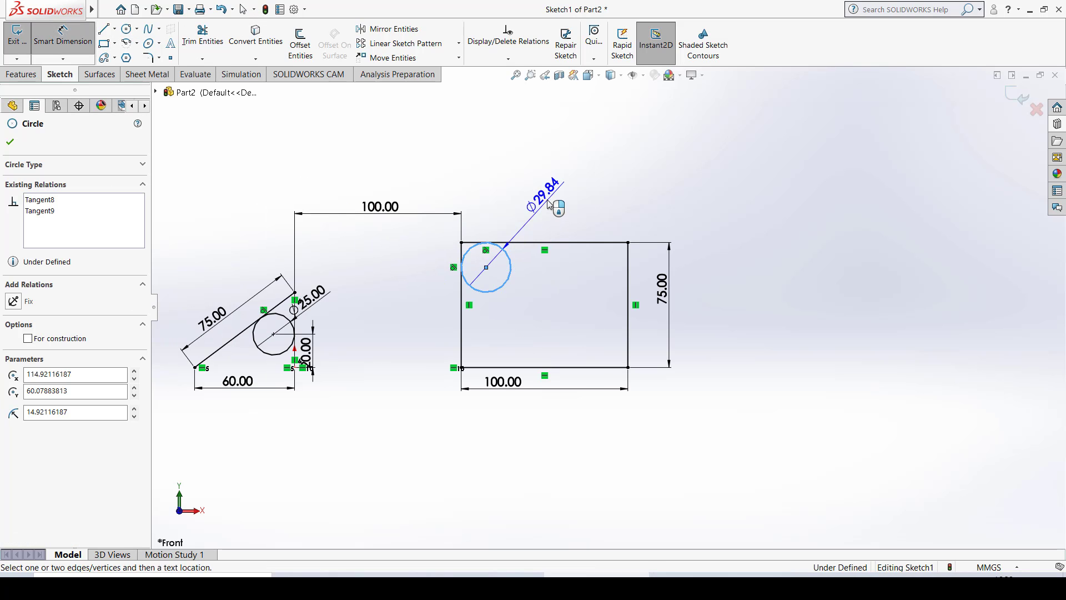
click(548, 204)
key(Return)
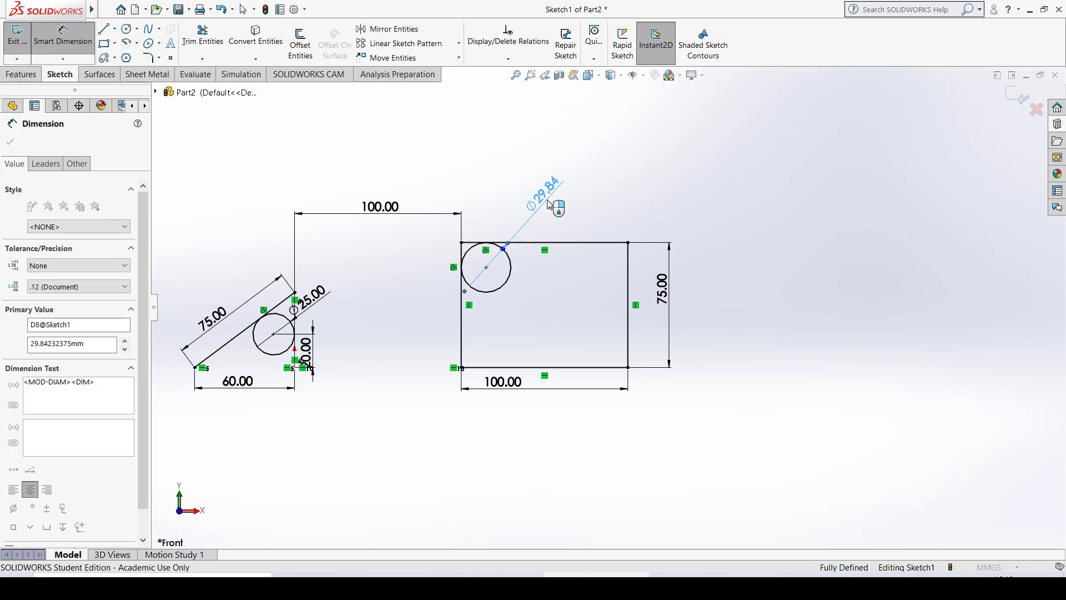
click(674, 200)
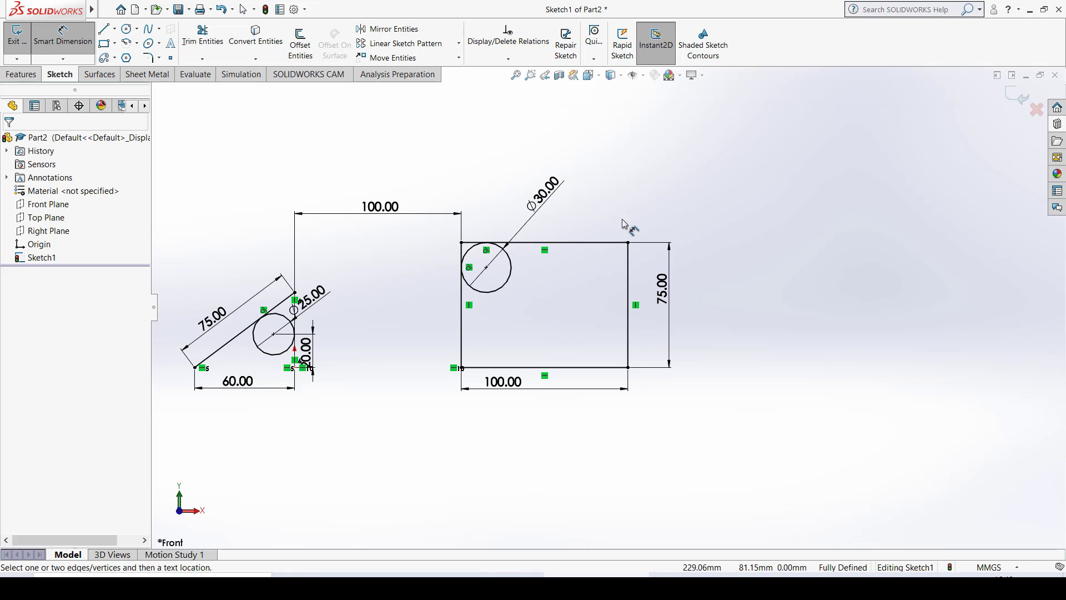
ctrl+middle_drag(441, 419, 520, 419)
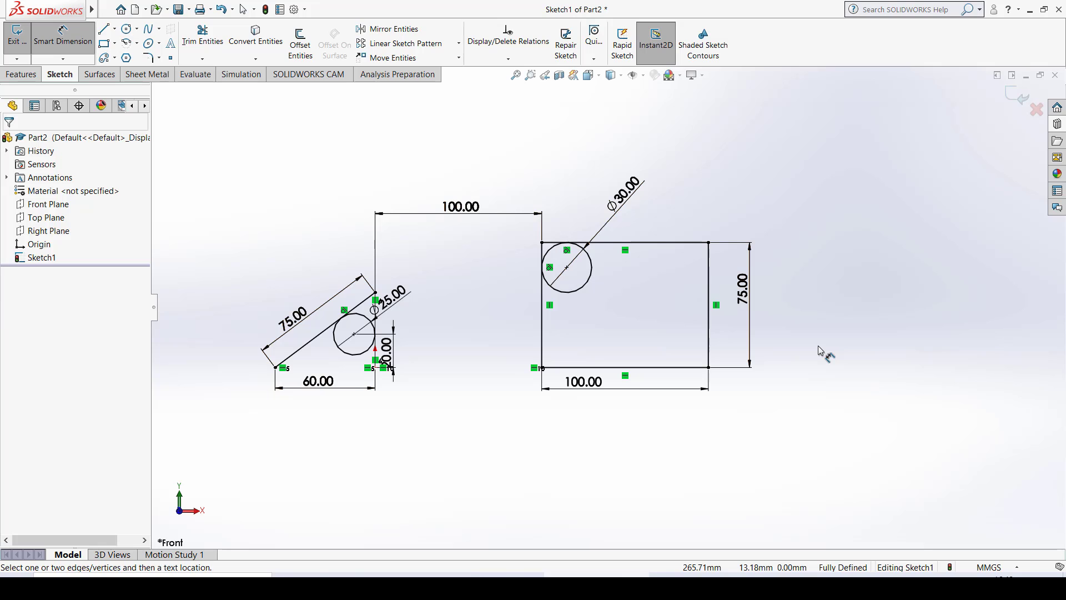
key(Escape)
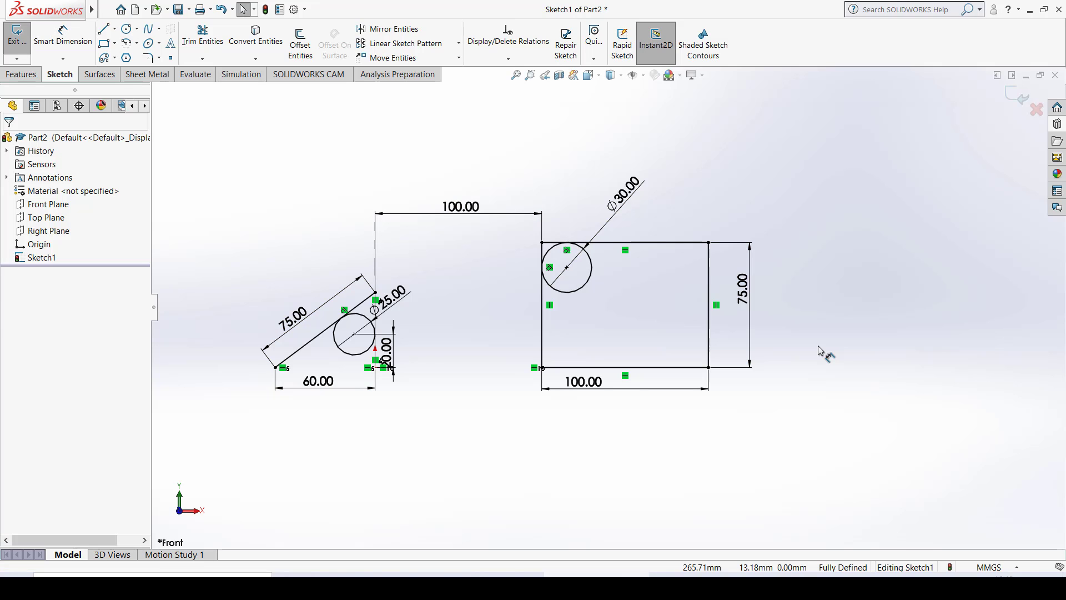